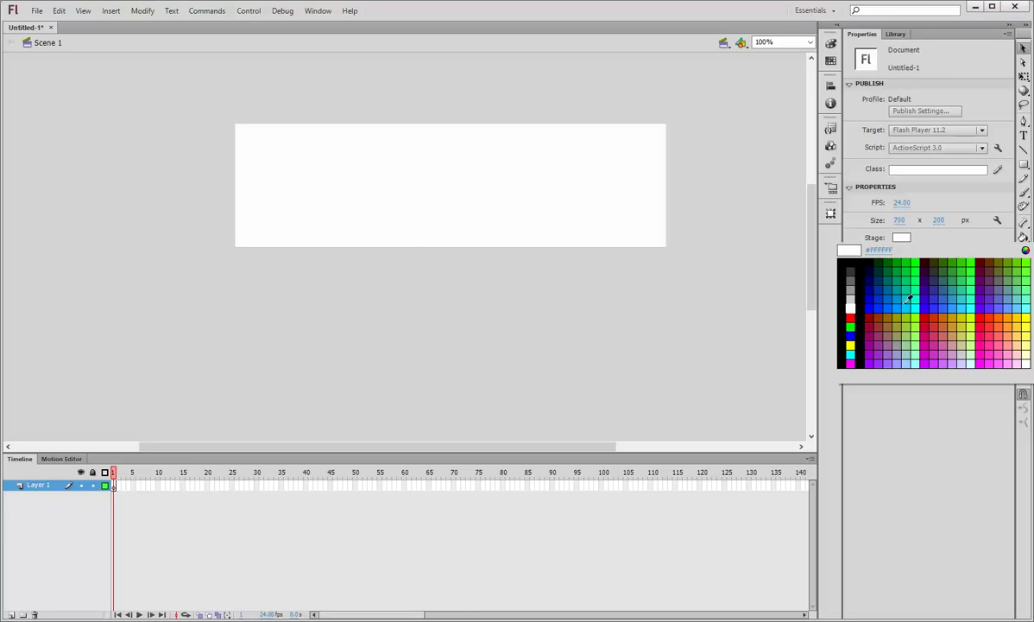
Step: Set the stage background colour to bright blue and the stage magnification to 200%
{"action": "left_click", "coordinate": [890, 308]}
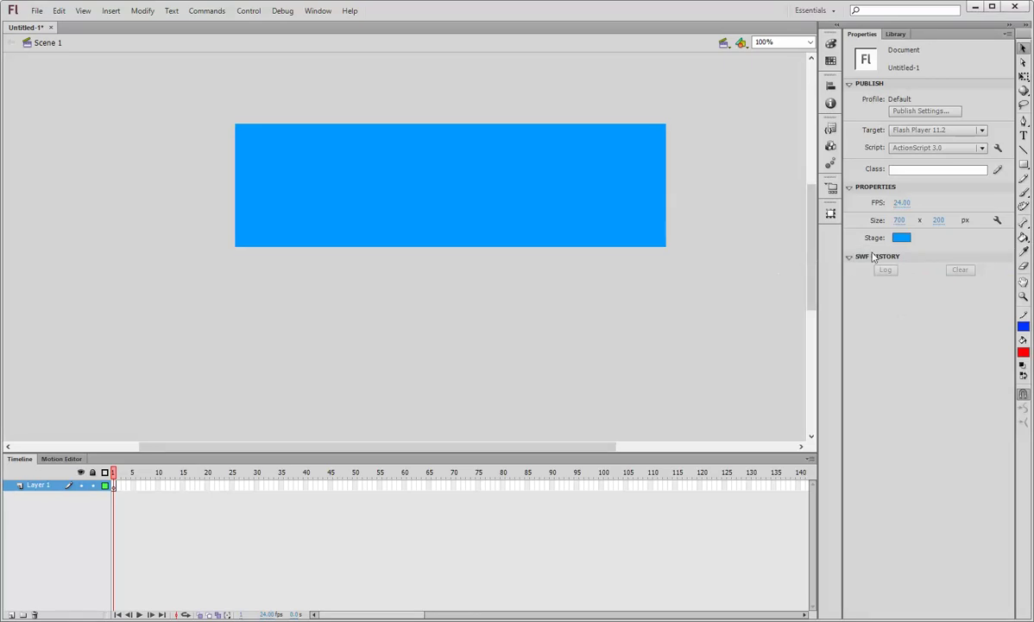
{"action": "left_click", "coordinate": [778, 41]}
{"action": "type", "text": "200"}
{"action": "key", "text": "Return"}
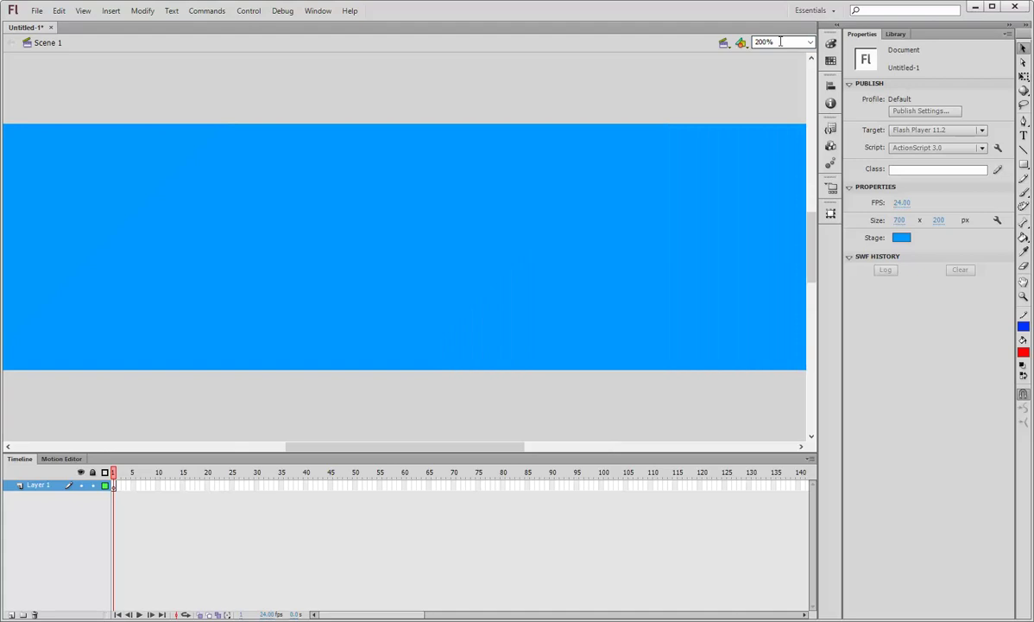
{"action": "left_click_drag", "start_coordinate": [336, 445], "coordinate": [313, 445]}
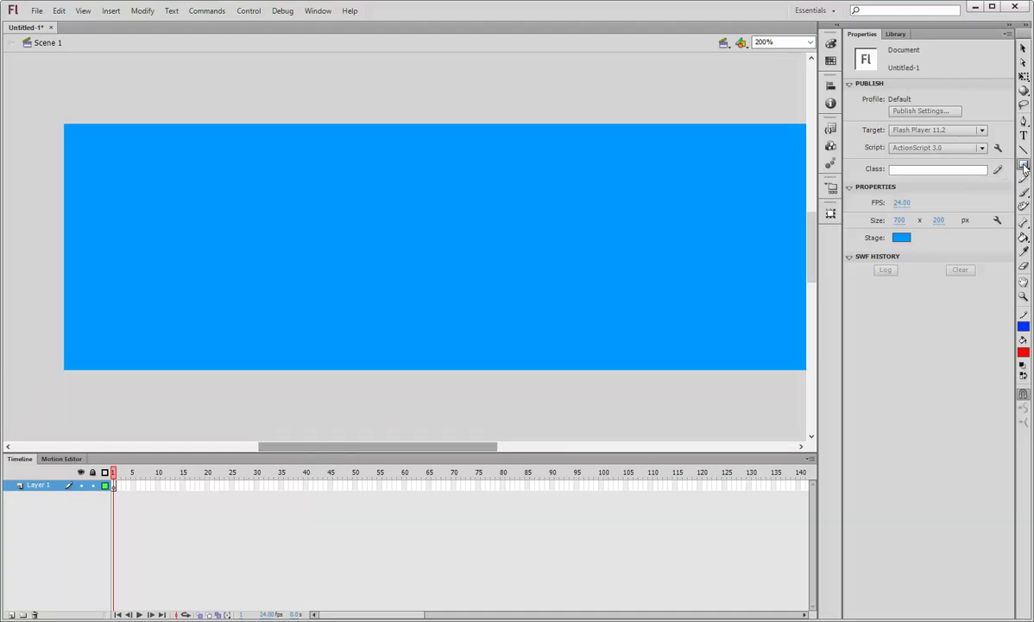
Step: Draw a rectangle about 98 by 135 px near the stage's left end, with dark blue fill #0033CC and a grey stroke of 4
{"action": "left_click", "coordinate": [1024, 165]}
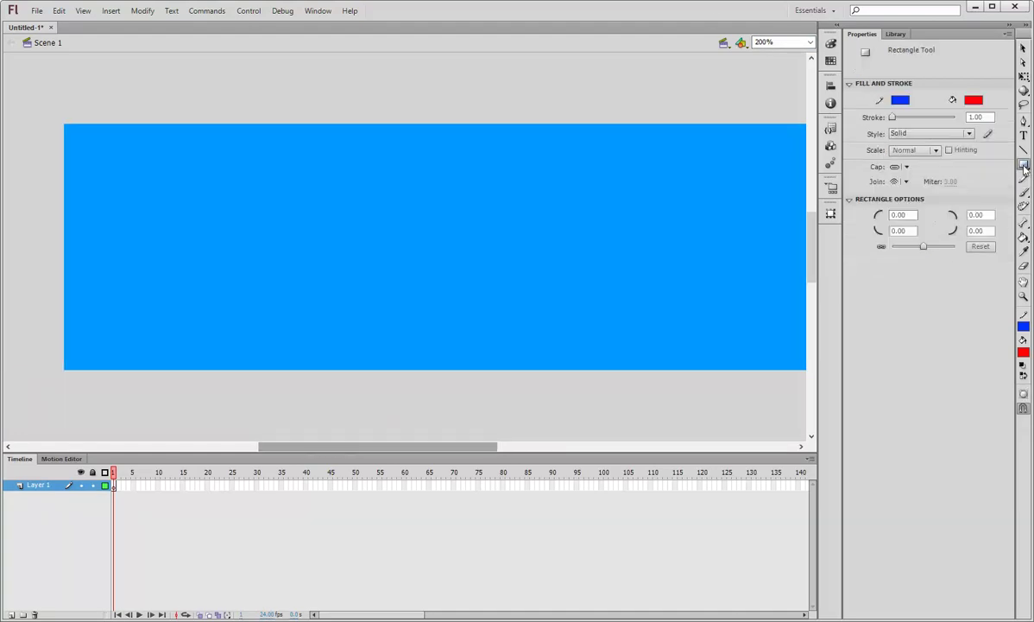
{"action": "left_click", "coordinate": [904, 104]}
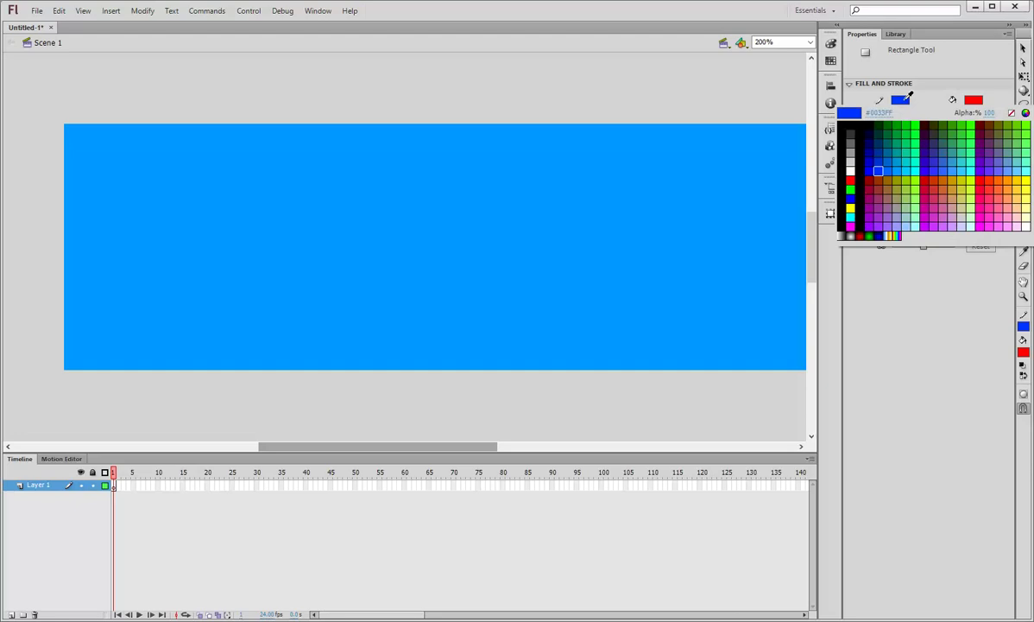
{"action": "left_click", "coordinate": [855, 147]}
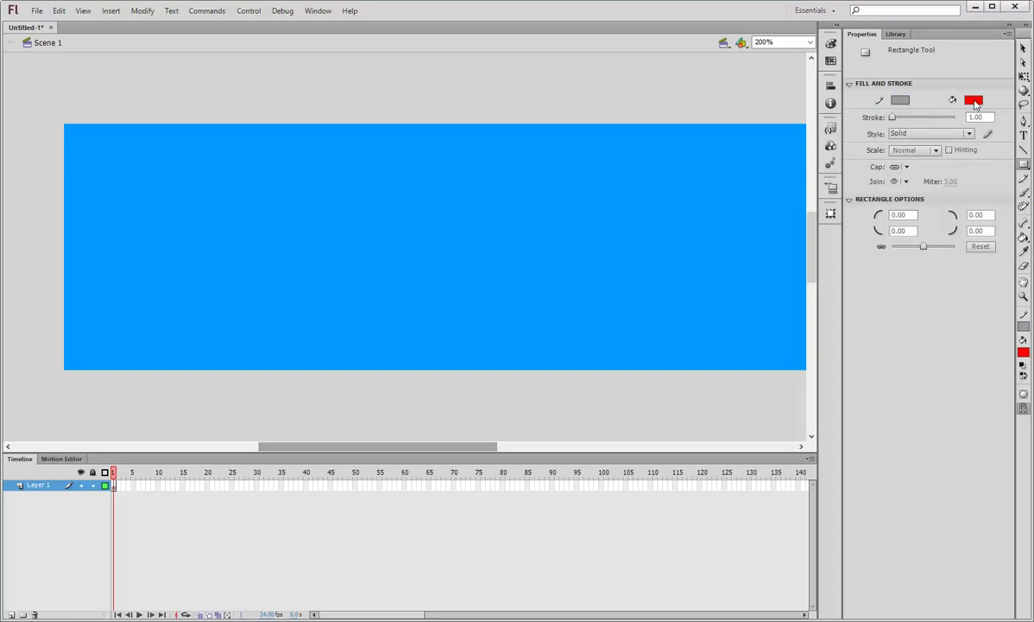
{"action": "left_click", "coordinate": [974, 101]}
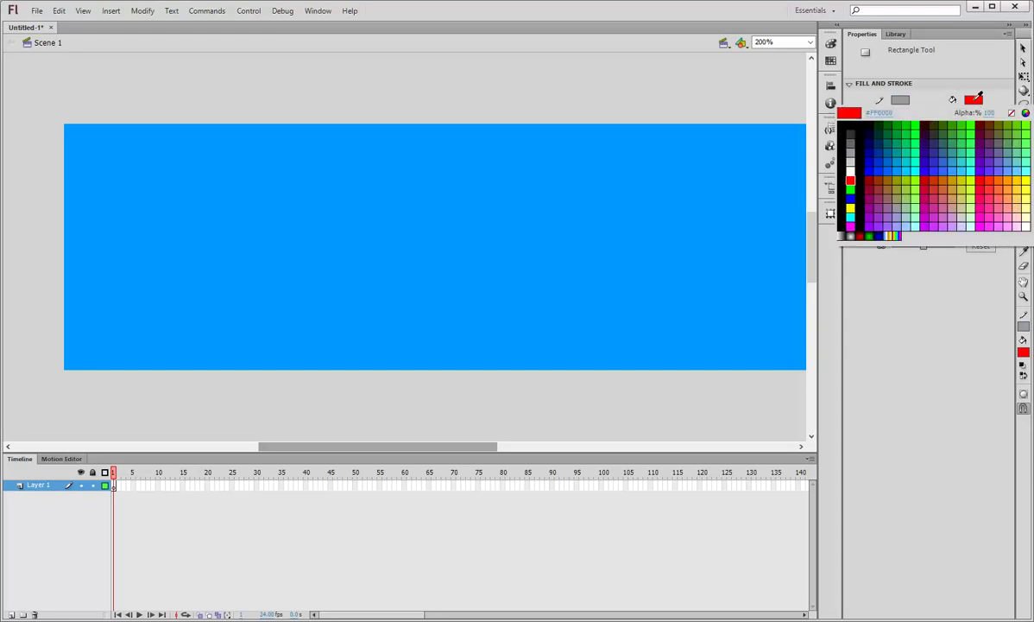
{"action": "left_click", "coordinate": [888, 154]}
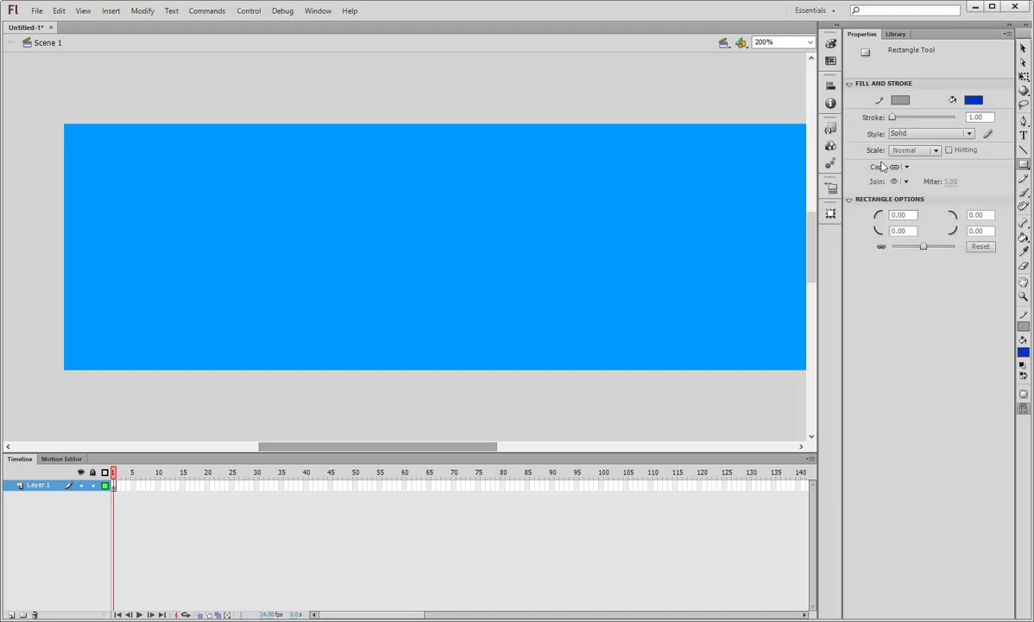
{"action": "left_click", "coordinate": [976, 116]}
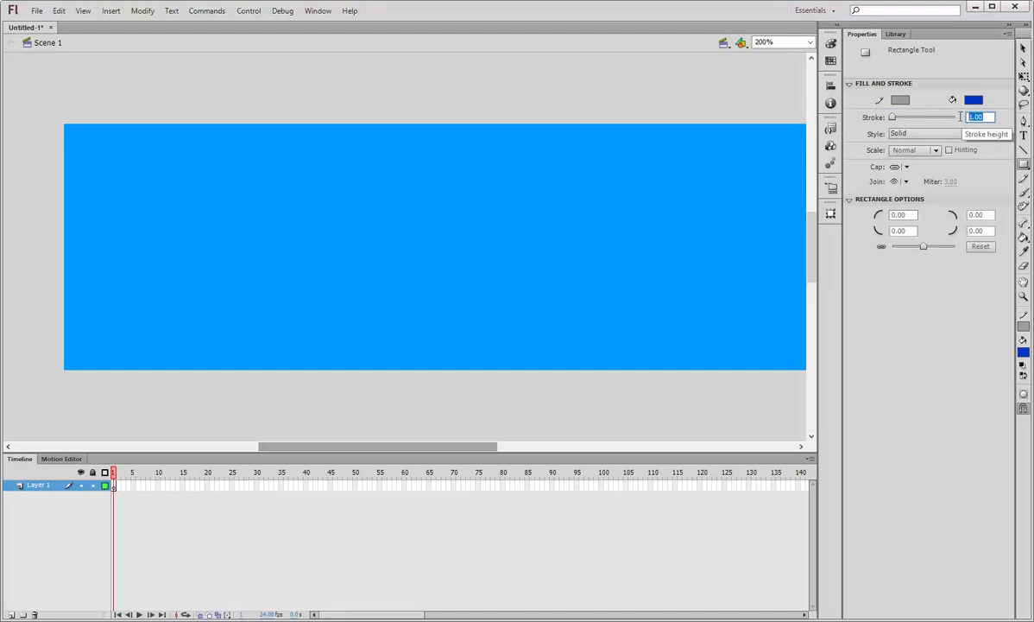
{"action": "type", "text": "4"}
{"action": "key", "text": "Return"}
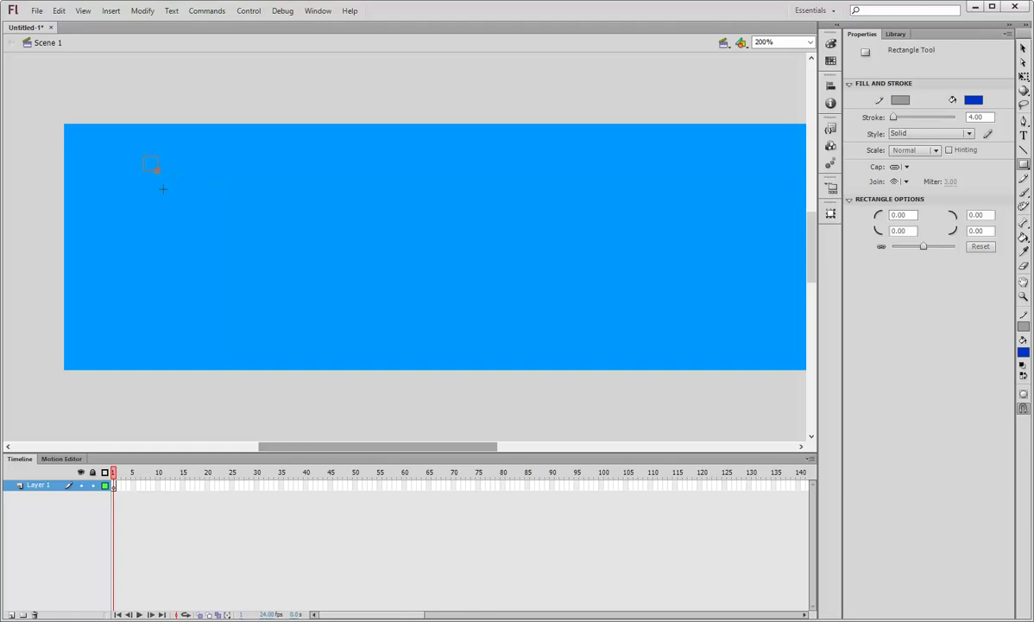
{"action": "left_click_drag", "start_coordinate": [260, 315], "coordinate": [264, 321]}
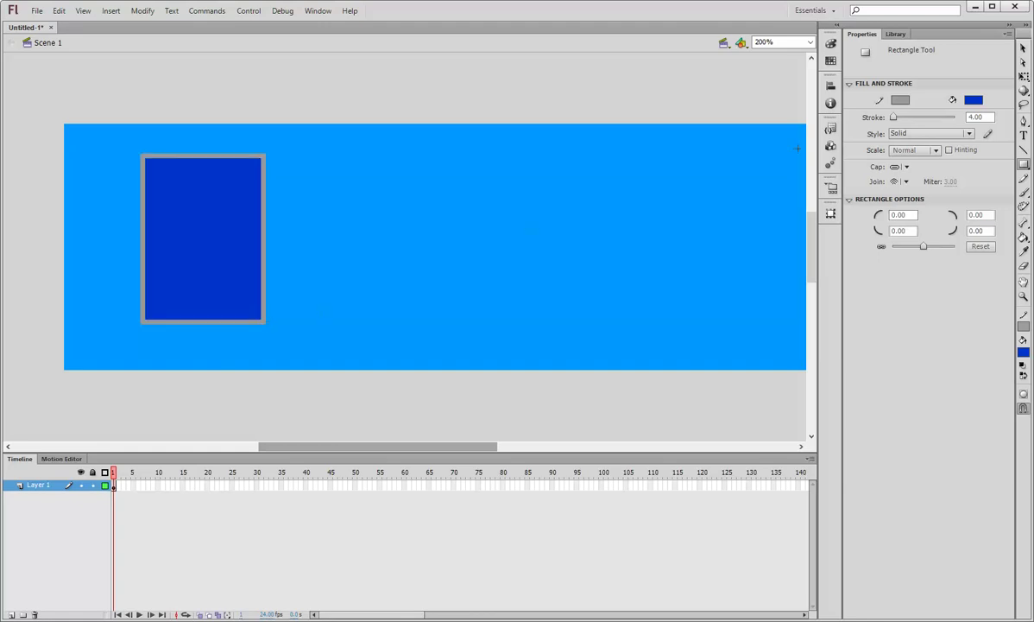
Step: Select the whole rectangle with its outline and set its Y position to 6 and its width to 95 px
{"action": "left_click", "coordinate": [1024, 48]}
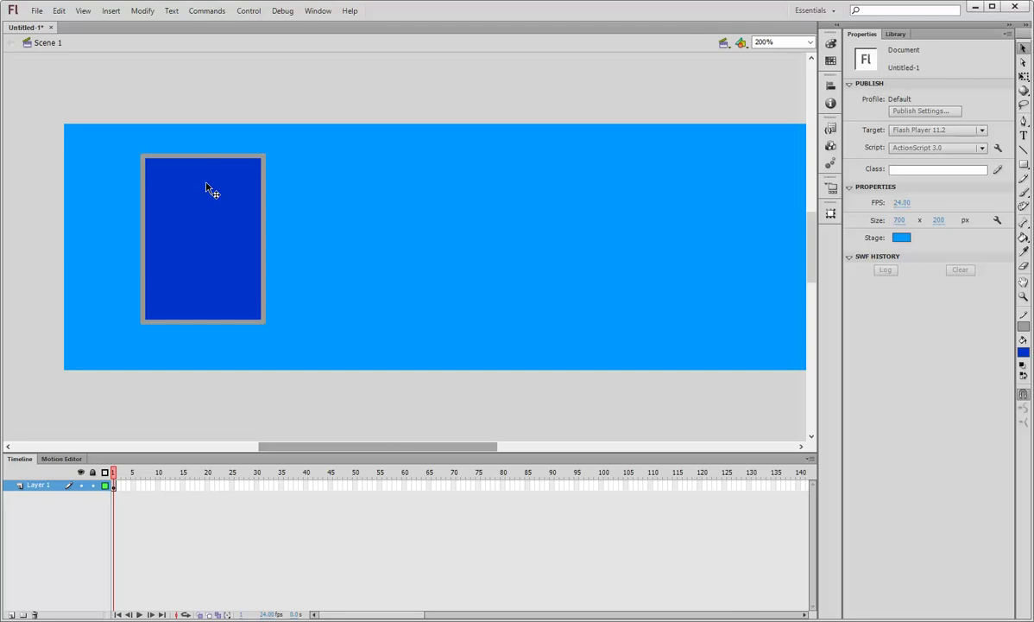
{"action": "mouse_move", "coordinate": [110, 147]}
{"action": "left_mouse_down"}
{"action": "mouse_move", "coordinate": [263, 278]}
{"action": "mouse_move", "coordinate": [316, 364]}
{"action": "left_mouse_up"}
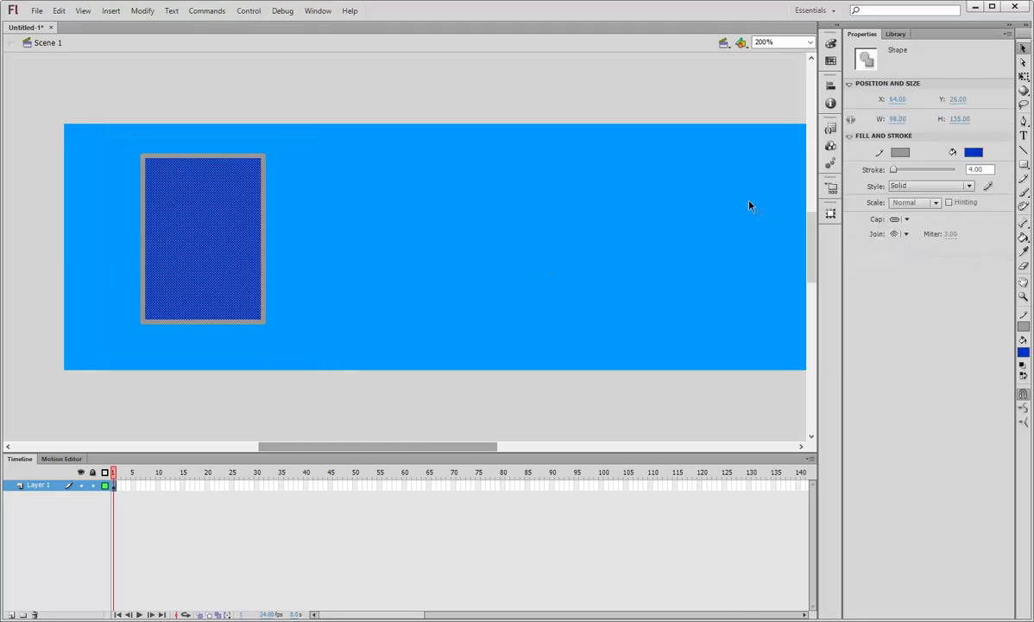
{"action": "left_click", "coordinate": [901, 100]}
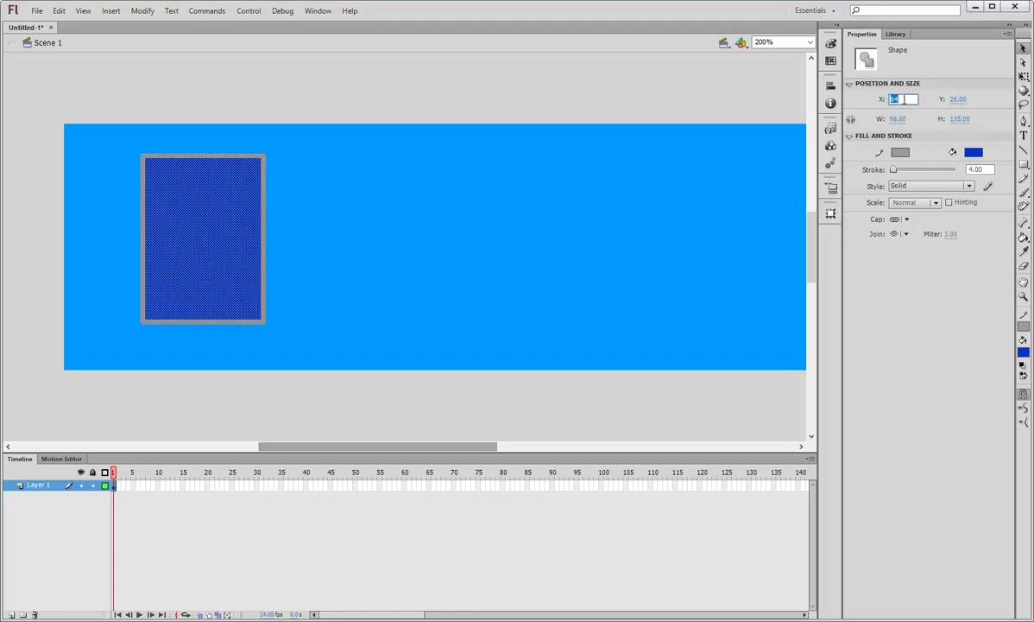
{"action": "left_click", "coordinate": [957, 100]}
{"action": "type", "text": "6"}
{"action": "key", "text": "Return"}
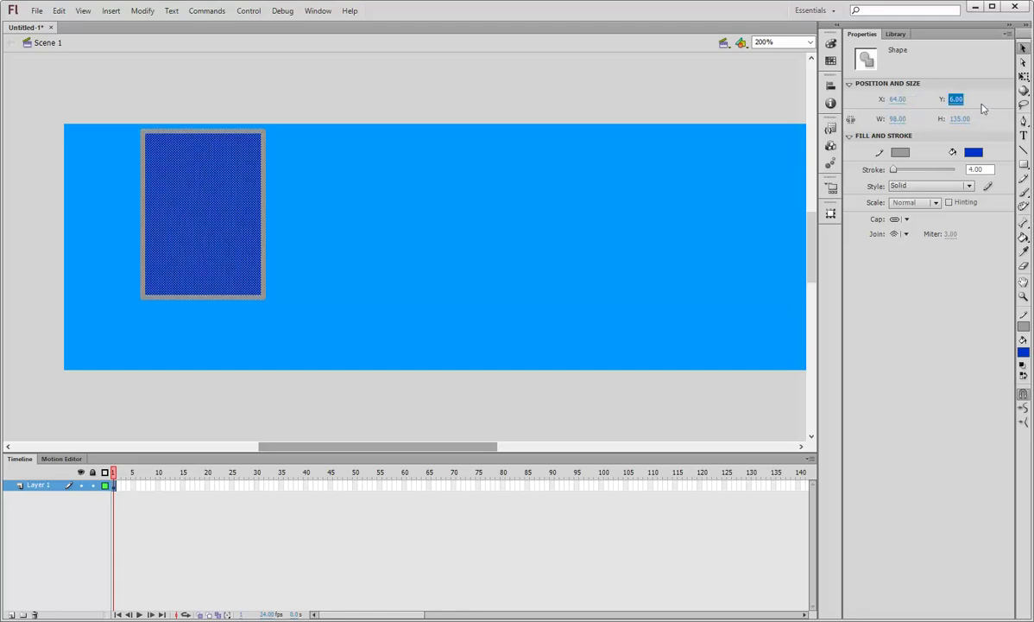
{"action": "left_click", "coordinate": [896, 119]}
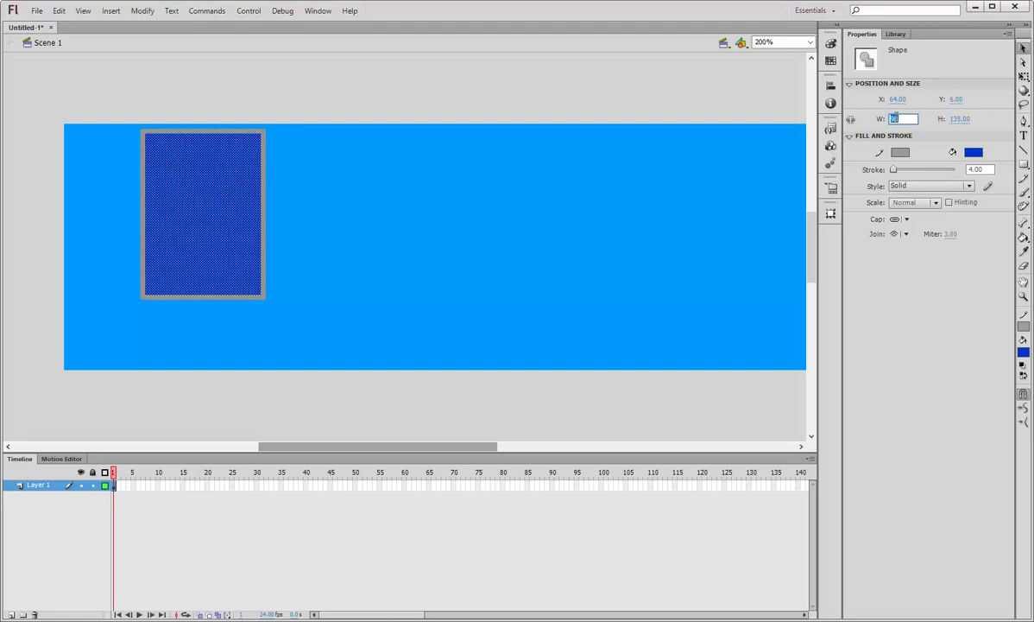
{"action": "type", "text": "95"}
{"action": "key", "text": "Return"}
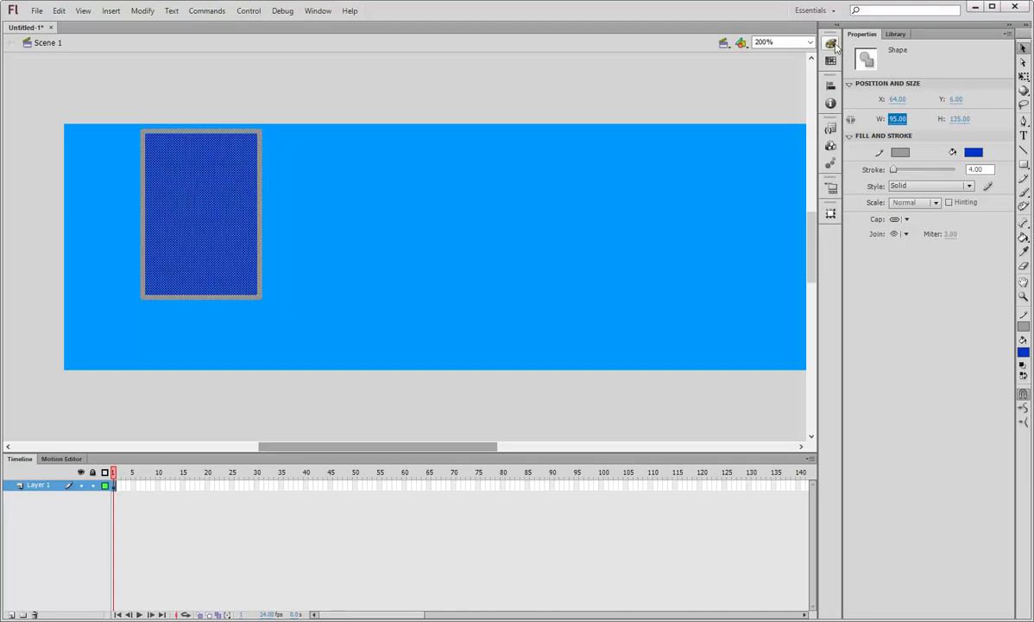
Step: Replace the rectangle's solid fill with a bitmap fill, importing the first Water image from the 02Start folder
{"action": "key", "text": "ctrl+shift+F9"}
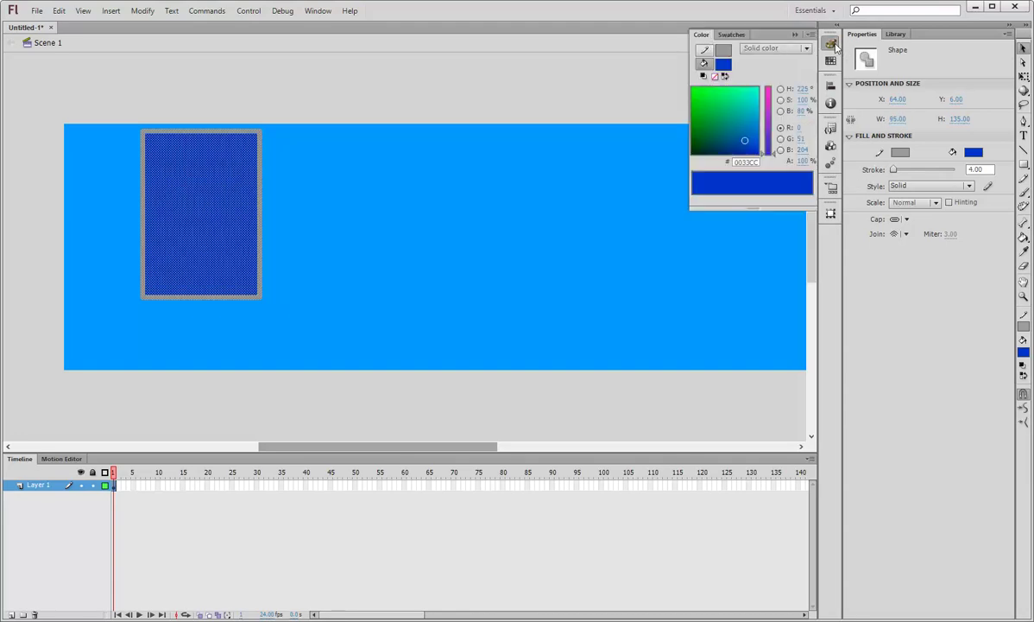
{"action": "left_click", "coordinate": [761, 51]}
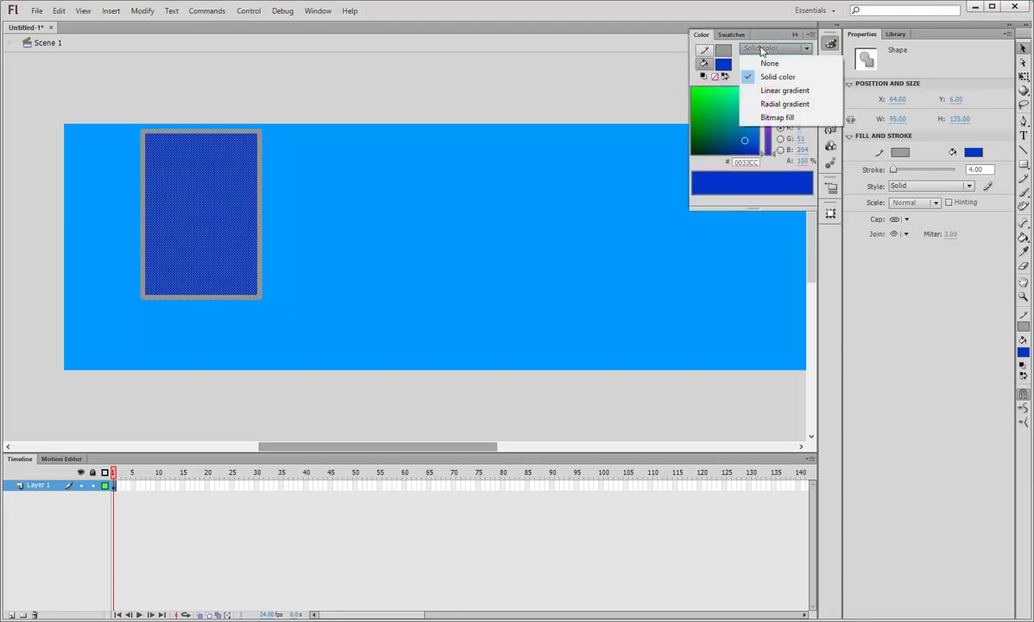
{"action": "left_click", "coordinate": [777, 117]}
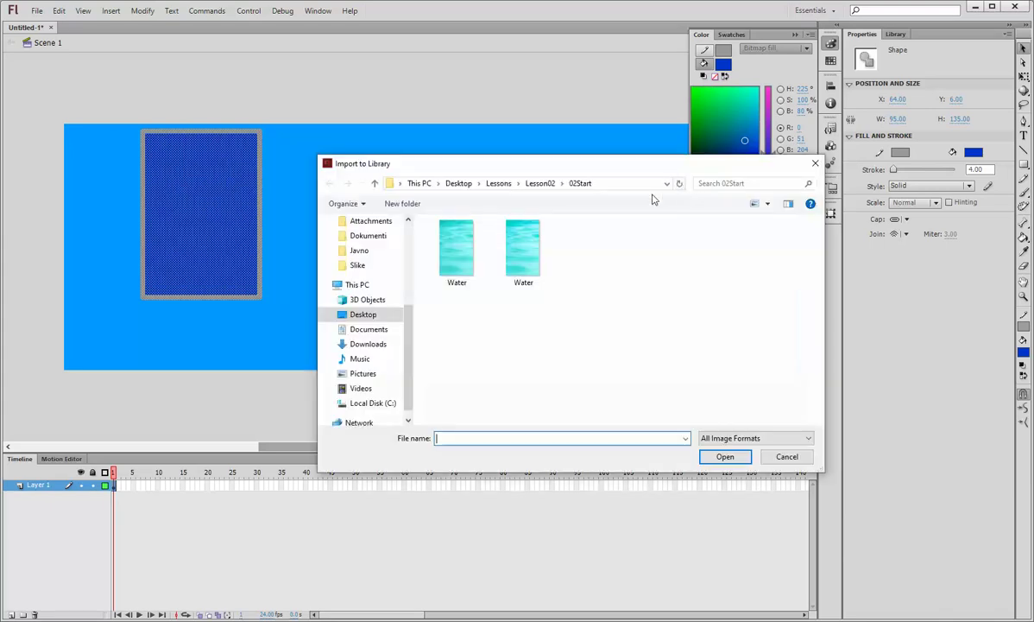
{"action": "left_click", "coordinate": [459, 259]}
{"action": "left_click", "coordinate": [723, 456]}
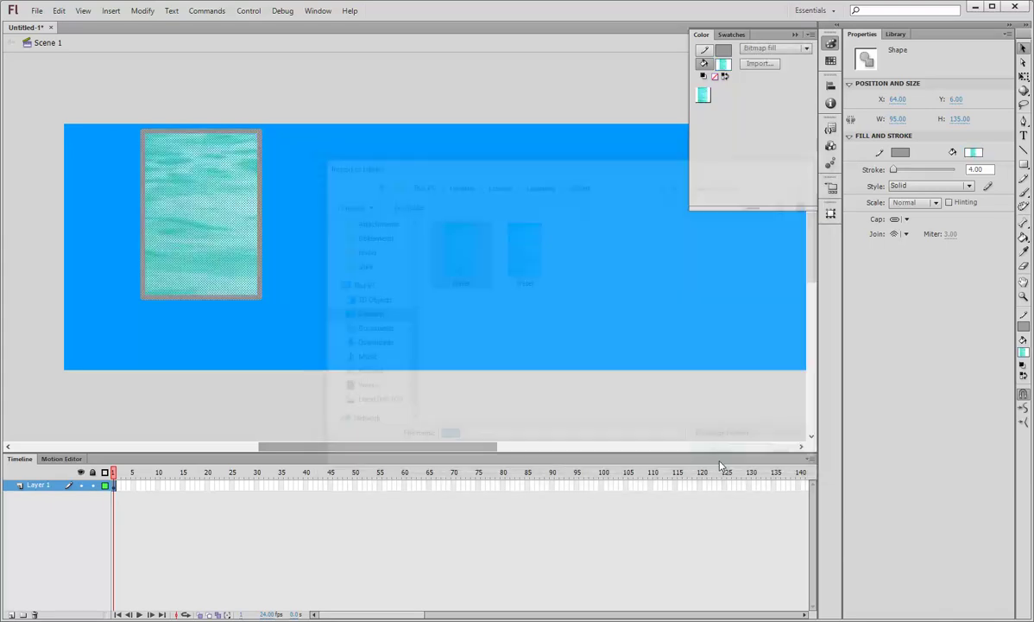
{"action": "left_click", "coordinate": [795, 35]}
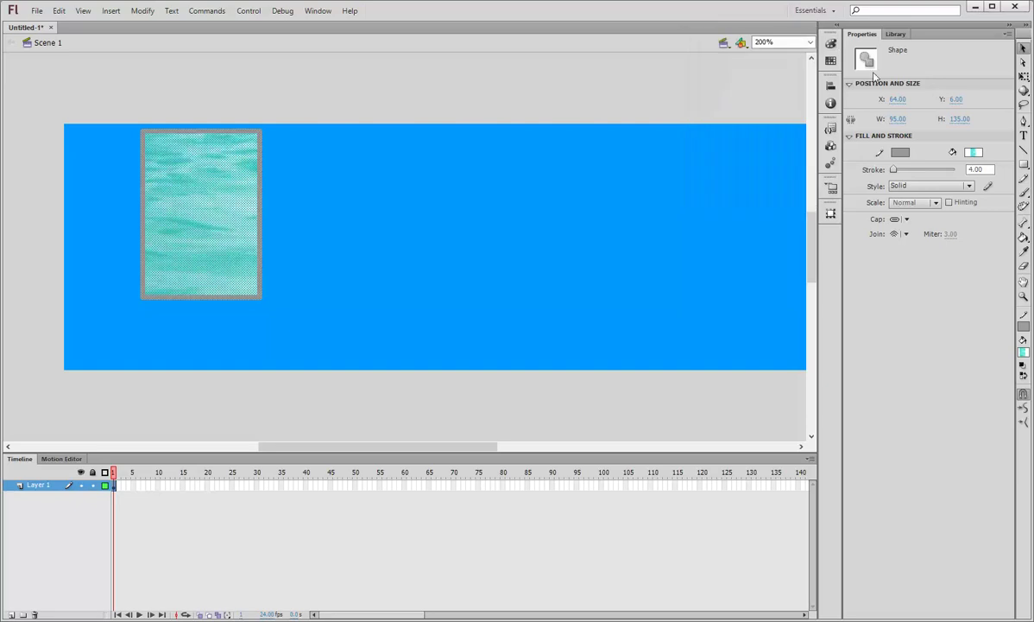
Step: Distort the rectangle with Free Transform, pulling both bottom corners inward evenly to form a tapered glass
{"action": "left_click", "coordinate": [1024, 77]}
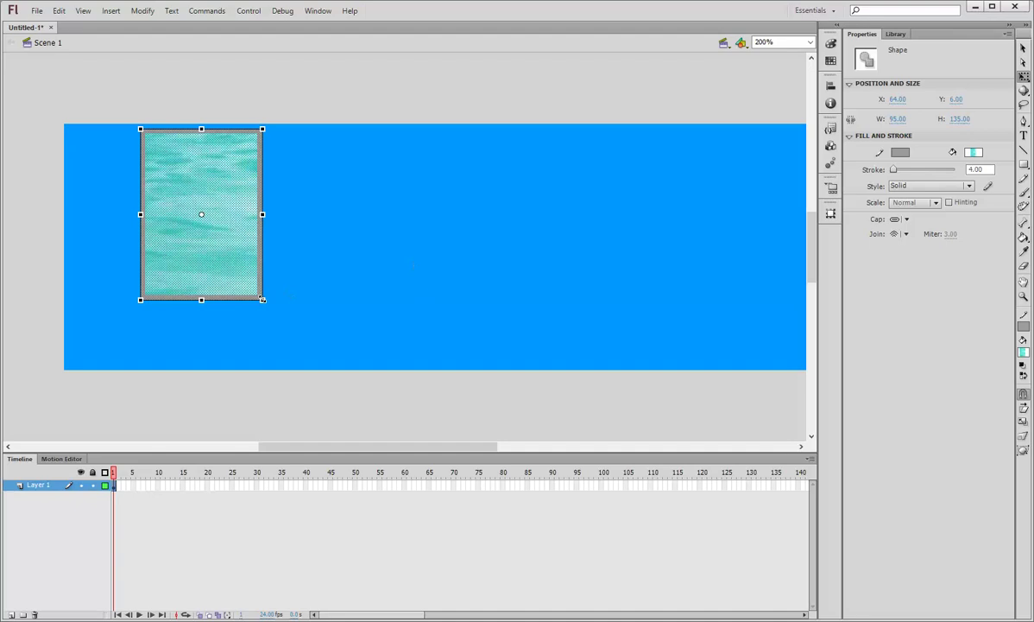
{"action": "left_click_drag", "start_coordinate": [141, 303], "coordinate": [170, 298]}
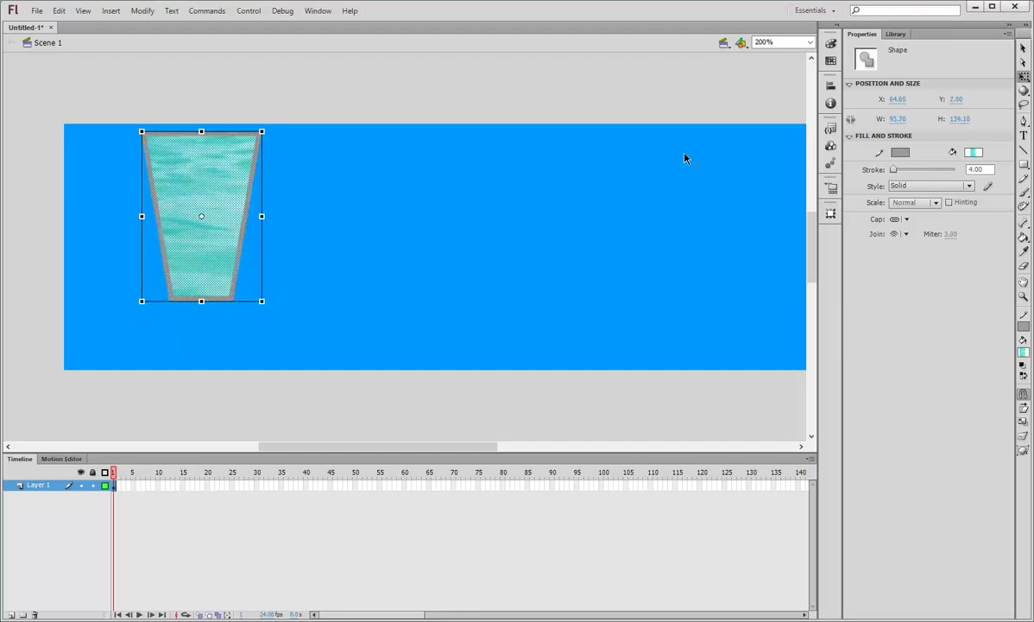
{"action": "key", "text": "v"}
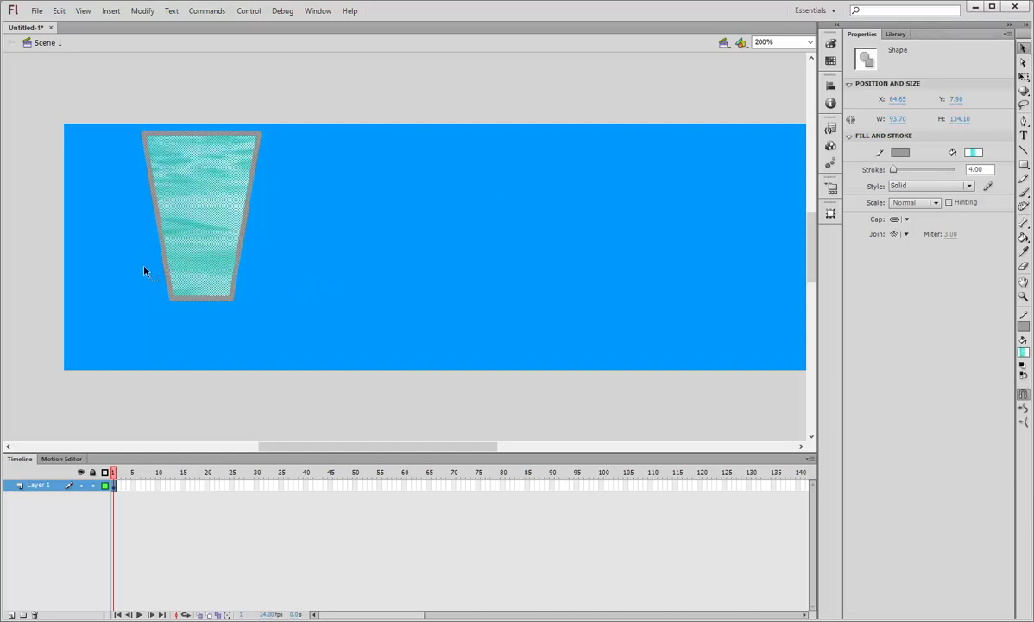
Step: Select about the bottom 27 px of the glass's fill and give it a linear gradient with black 000000 at both ends
{"action": "left_click_drag", "start_coordinate": [253, 313], "coordinate": [254, 311]}
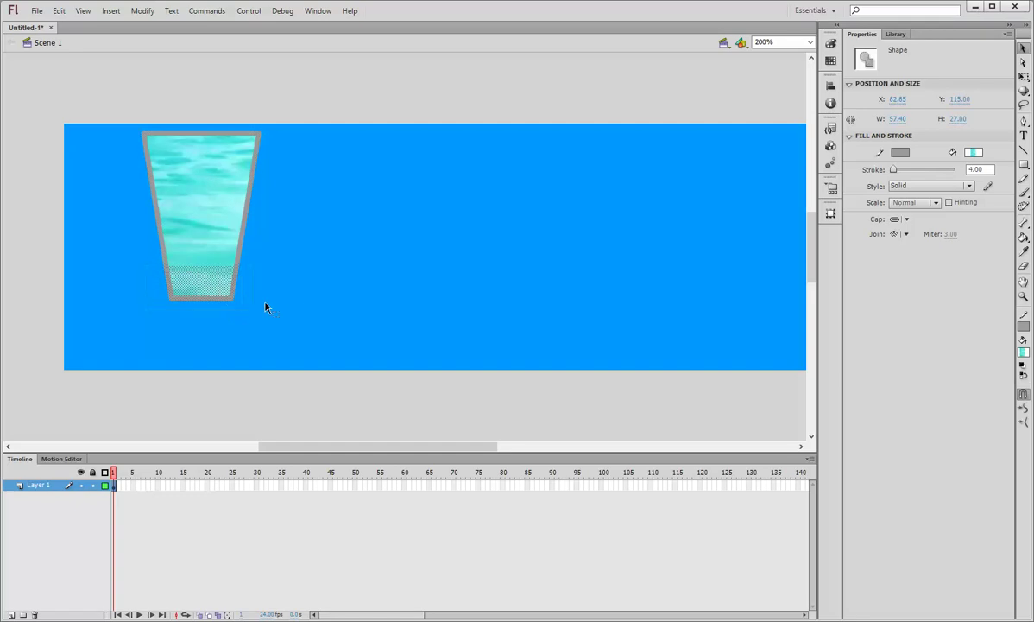
{"action": "left_click", "coordinate": [830, 42]}
{"action": "left_click", "coordinate": [787, 50]}
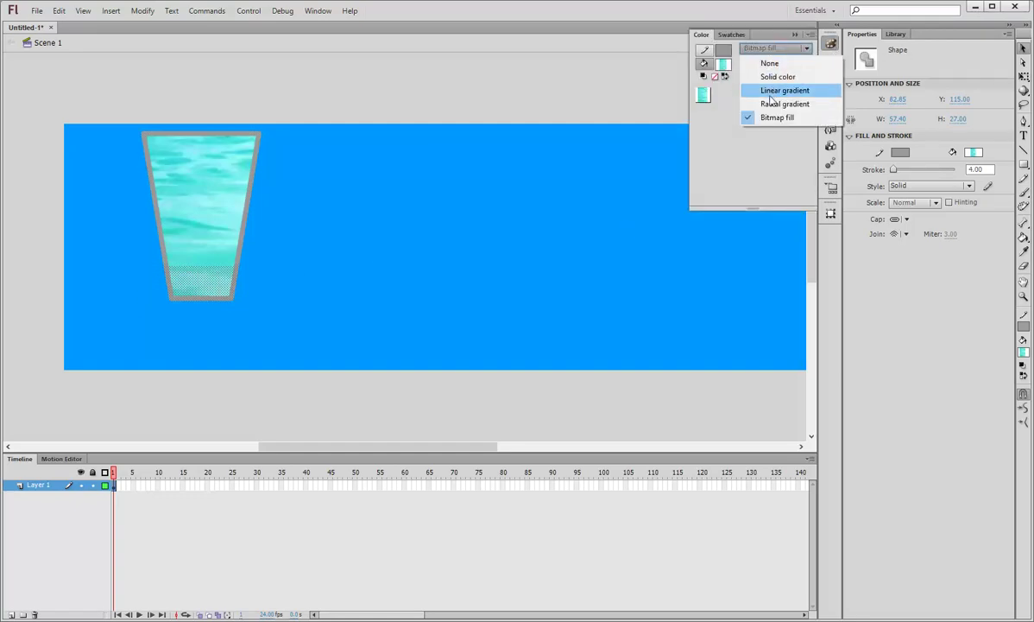
{"action": "left_click", "coordinate": [775, 92]}
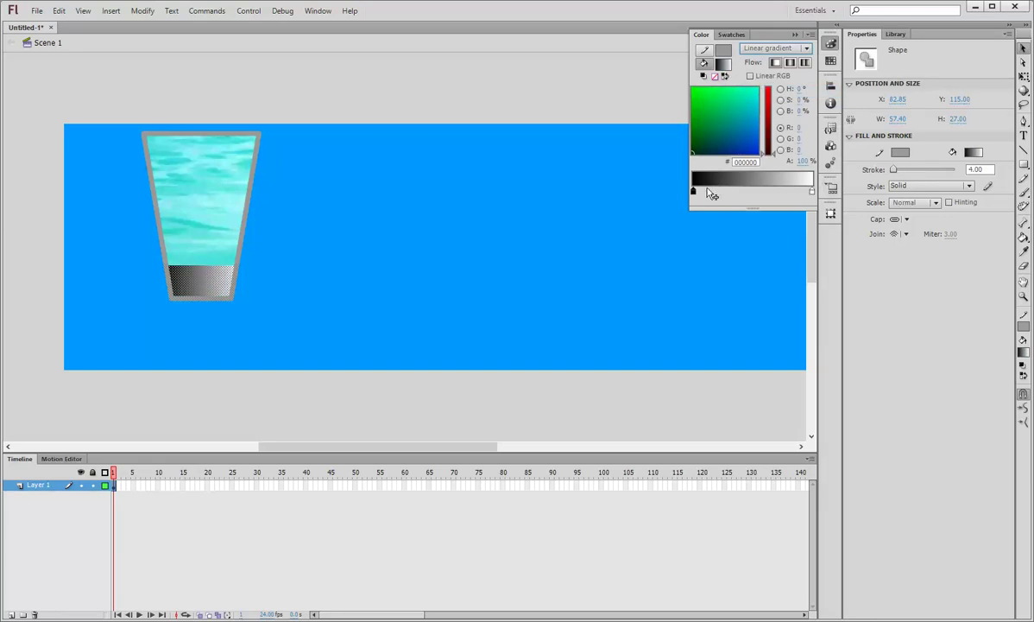
{"action": "left_click", "coordinate": [811, 191]}
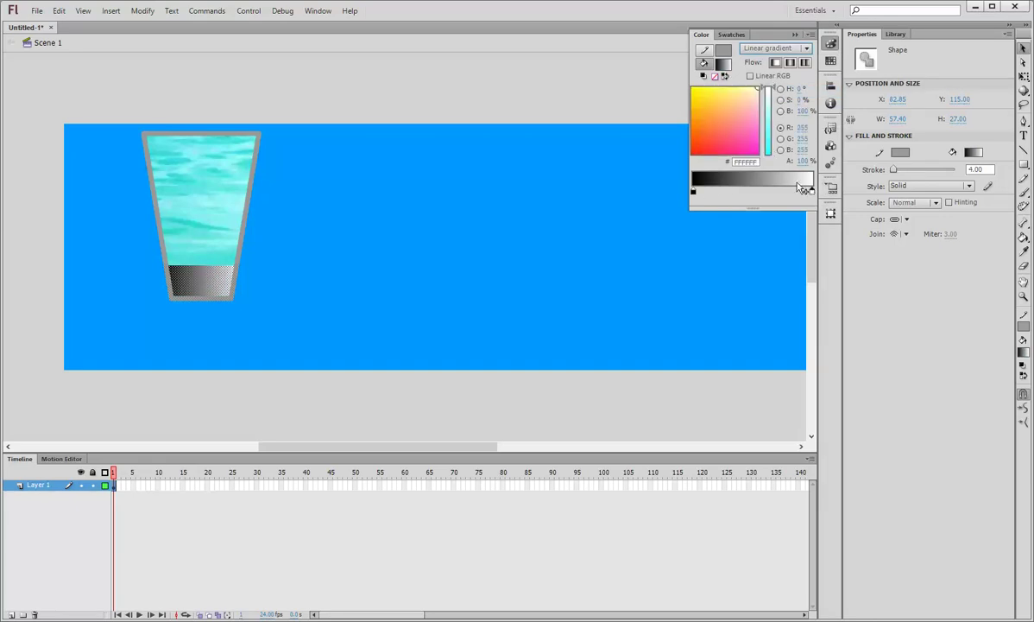
{"action": "left_click", "coordinate": [740, 162]}
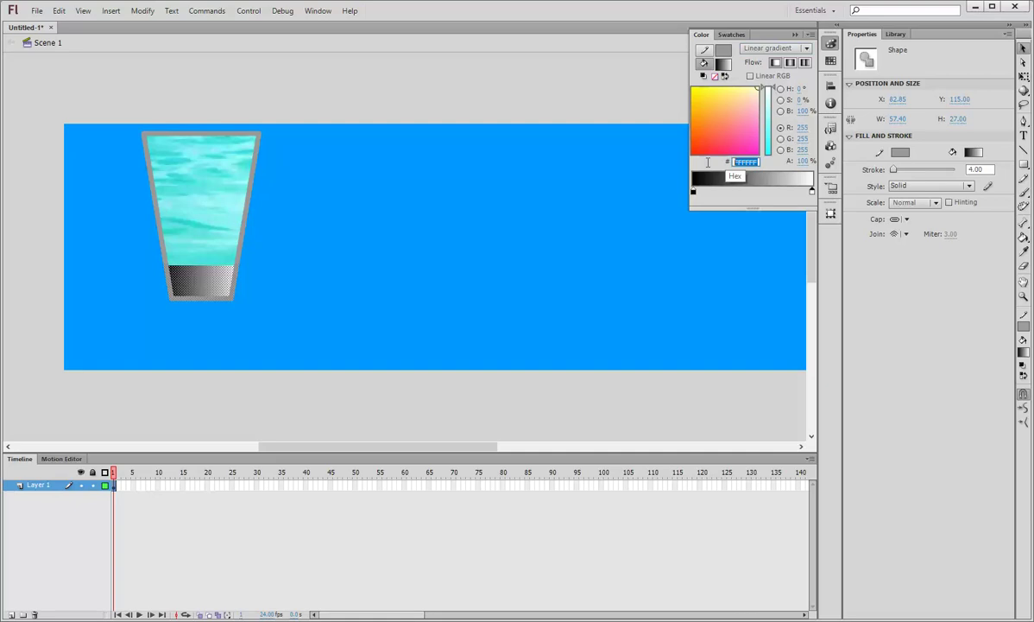
{"action": "type", "text": "000000"}
{"action": "key", "text": "Return"}
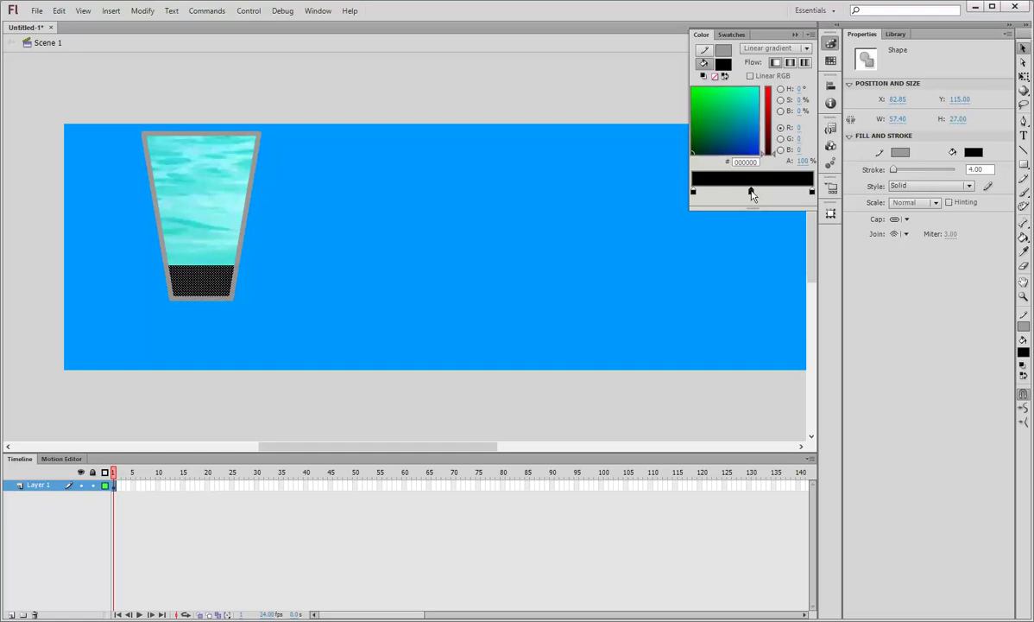
Step: Add a middle colour stop to the glass base's gradient and set it to white FFFFFF
{"action": "left_click_drag", "start_coordinate": [758, 162], "coordinate": [710, 160]}
{"action": "type", "text": "ffffff"}
{"action": "key", "text": "Return"}
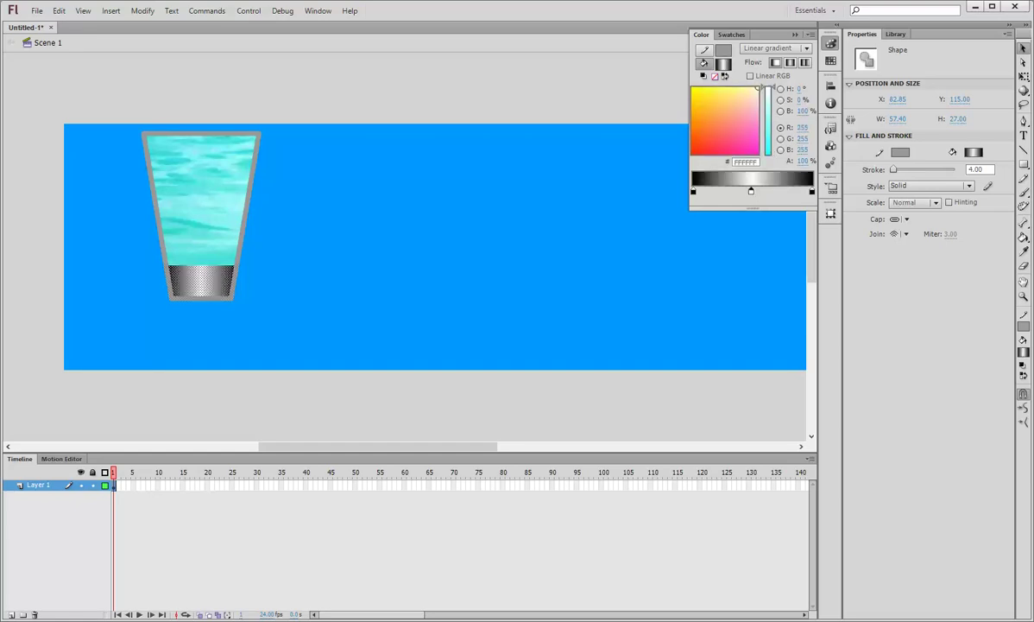
{"action": "left_click", "coordinate": [795, 35]}
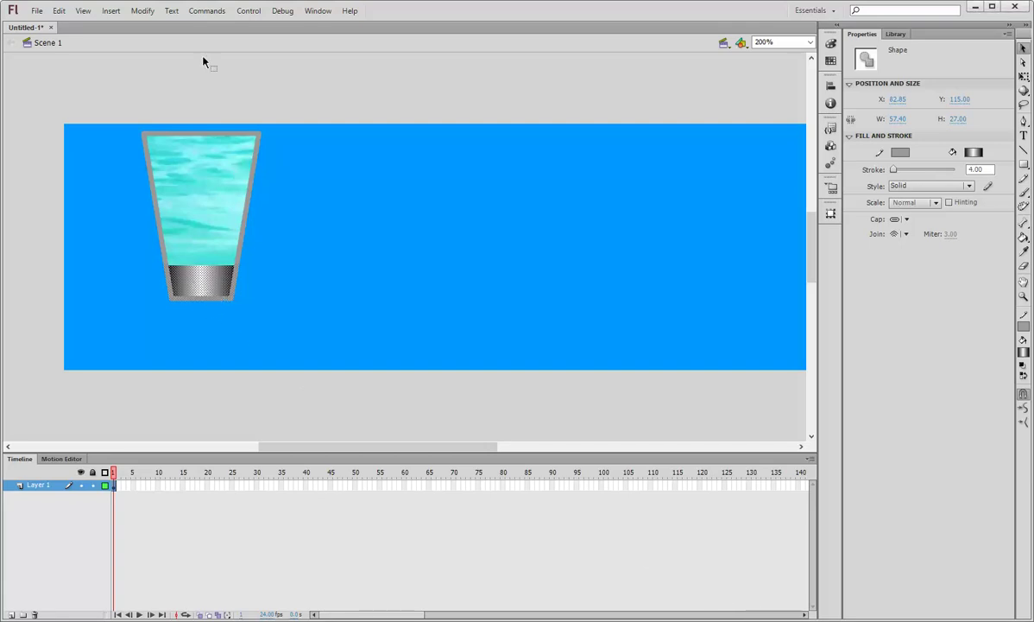
Step: Group the selected gradient-filled base of the glass
{"action": "left_click", "coordinate": [143, 10]}
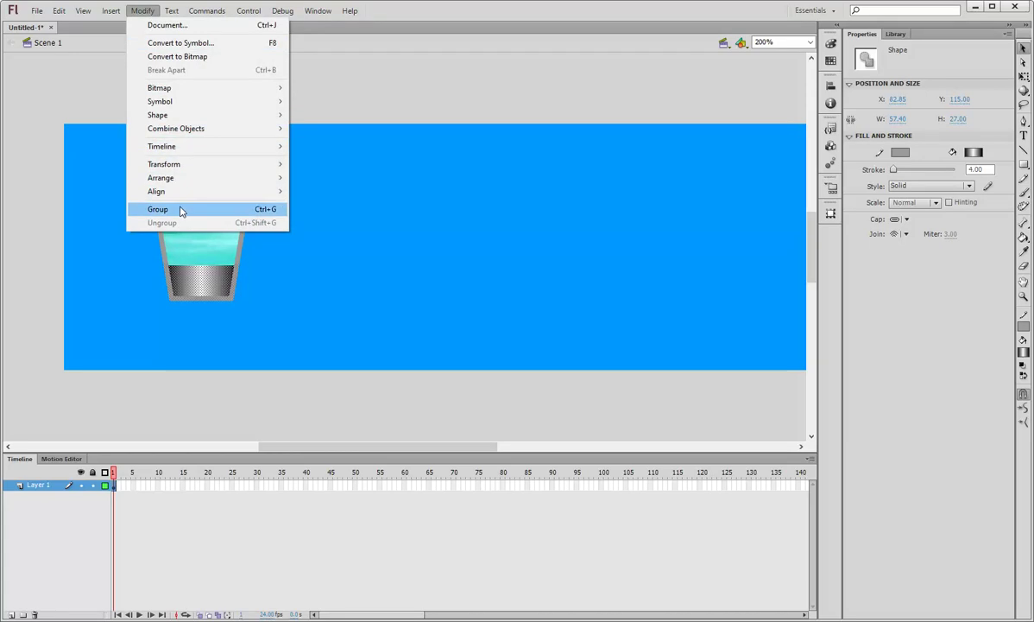
{"action": "left_click", "coordinate": [158, 209]}
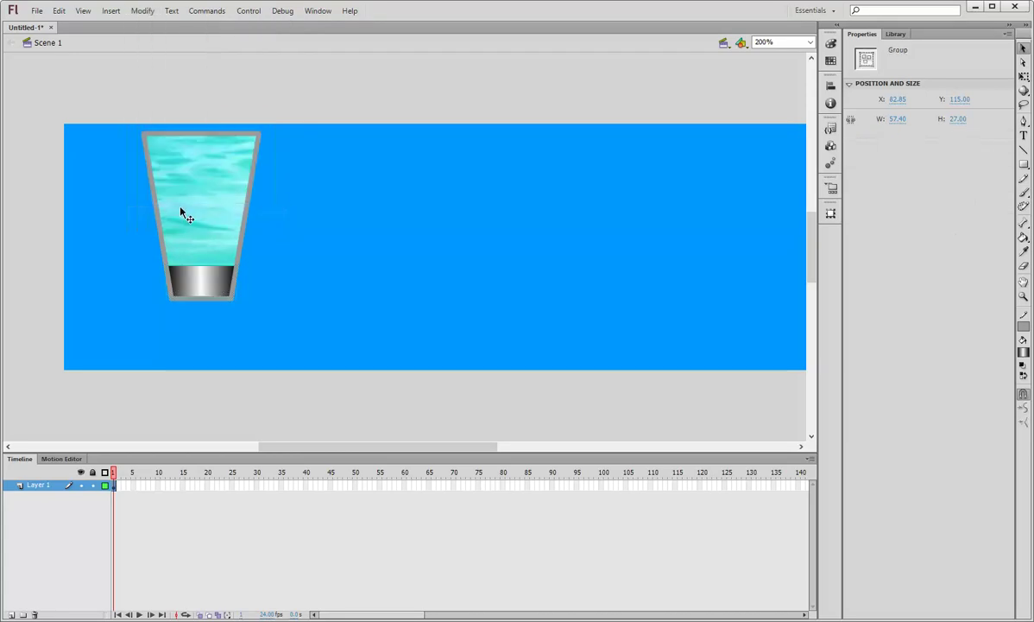
Step: Enter the glass base group, select a central strip about 21 px wide of its gradient and change it to a solid color fill
{"action": "double_click", "coordinate": [201, 281]}
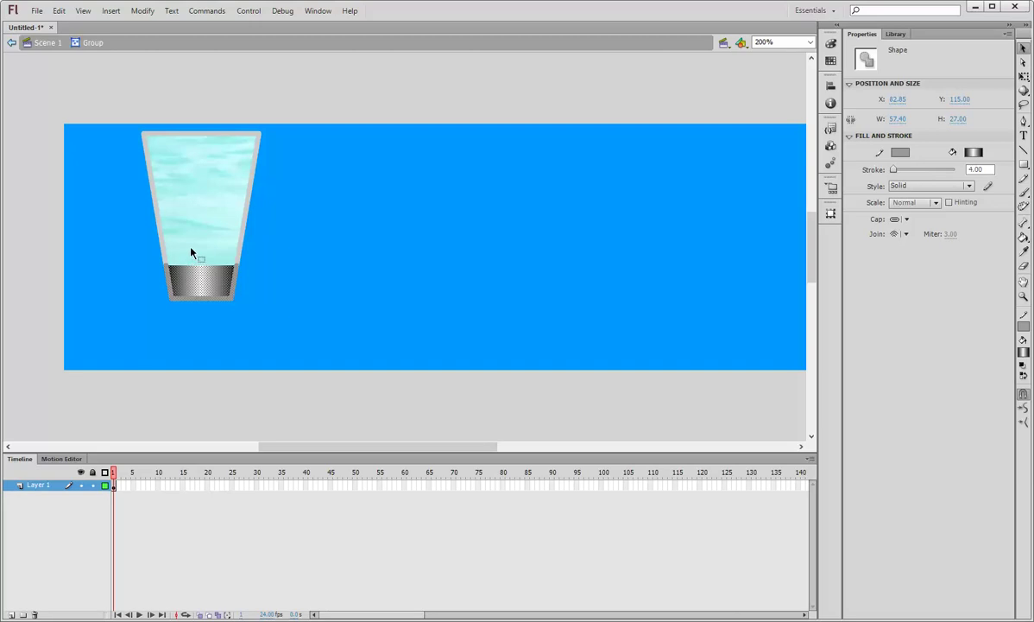
{"action": "left_click", "coordinate": [209, 312]}
{"action": "left_click", "coordinate": [830, 61]}
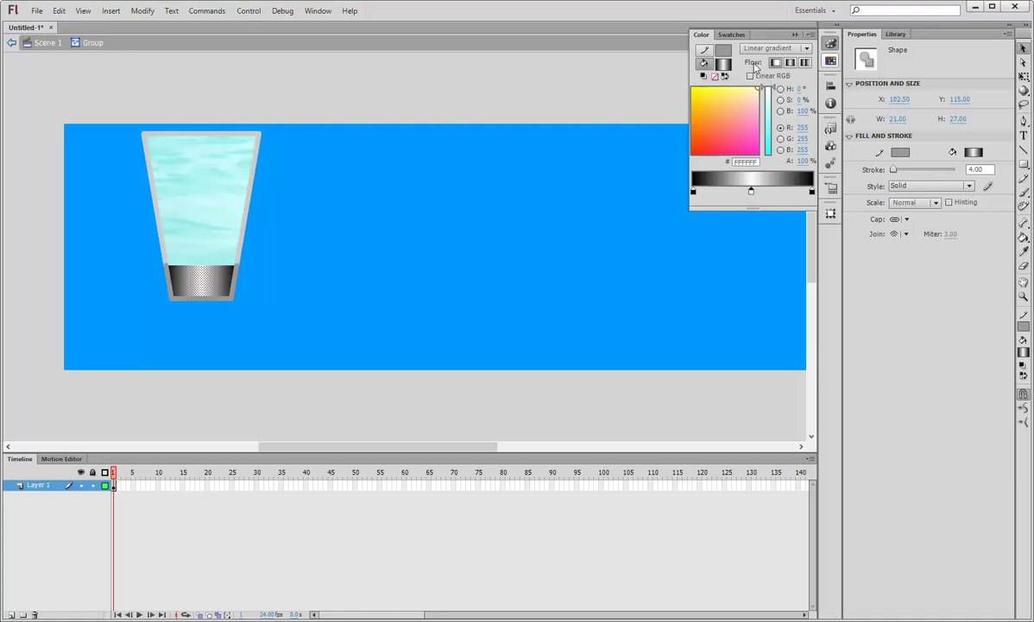
{"action": "left_click", "coordinate": [777, 49]}
{"action": "left_click", "coordinate": [761, 79]}
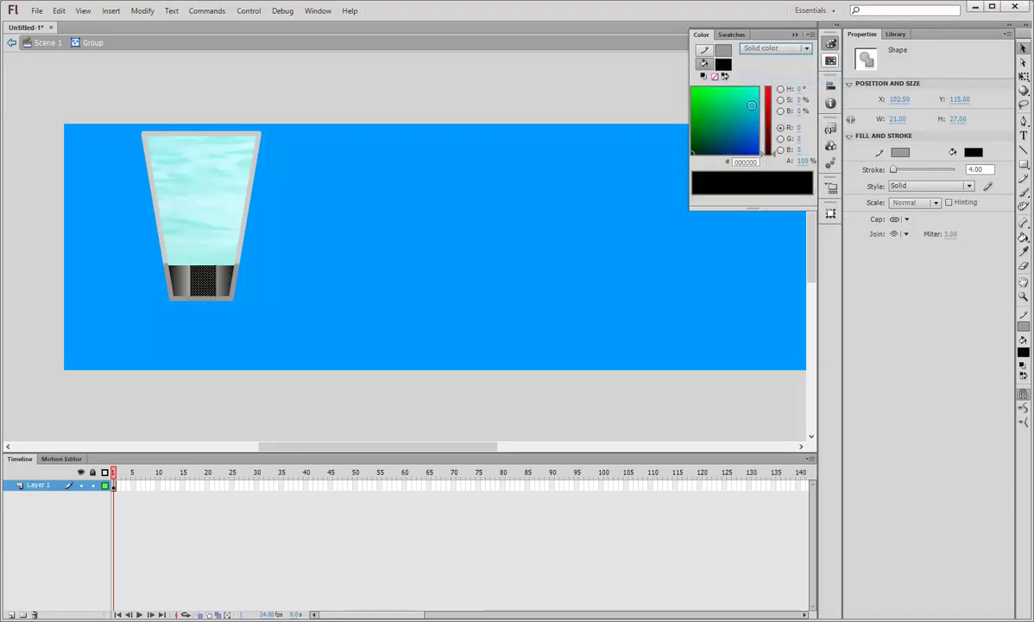
Step: Set the central strip's fill to white FFFFFF and return to Scene 1
{"action": "left_click", "coordinate": [744, 162]}
{"action": "type", "text": "00FFFF"}
{"action": "key", "text": "Return"}
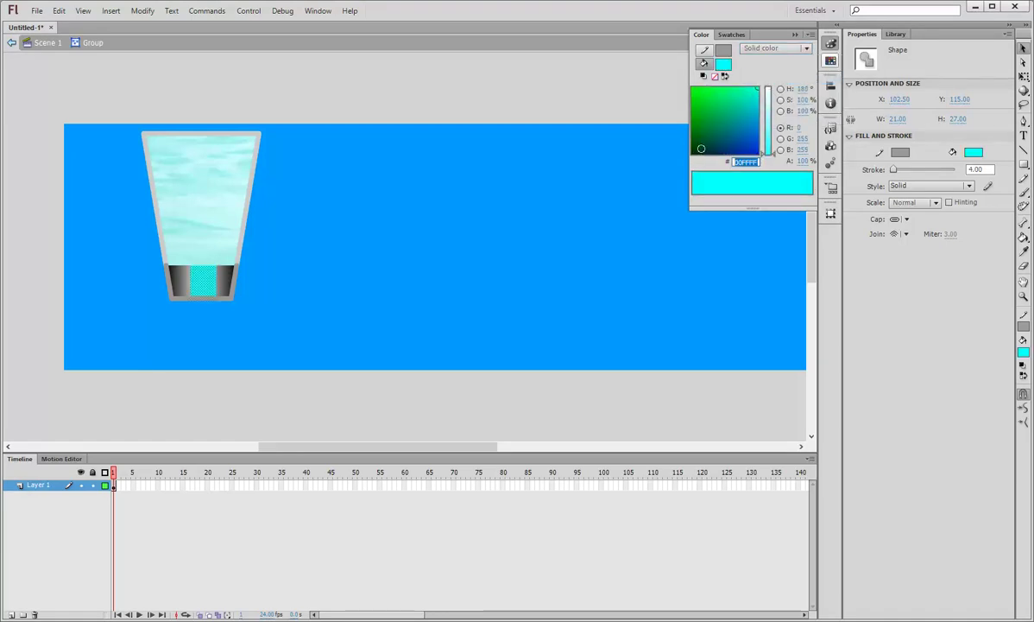
{"action": "type", "text": "ffffff"}
{"action": "key", "text": "Return"}
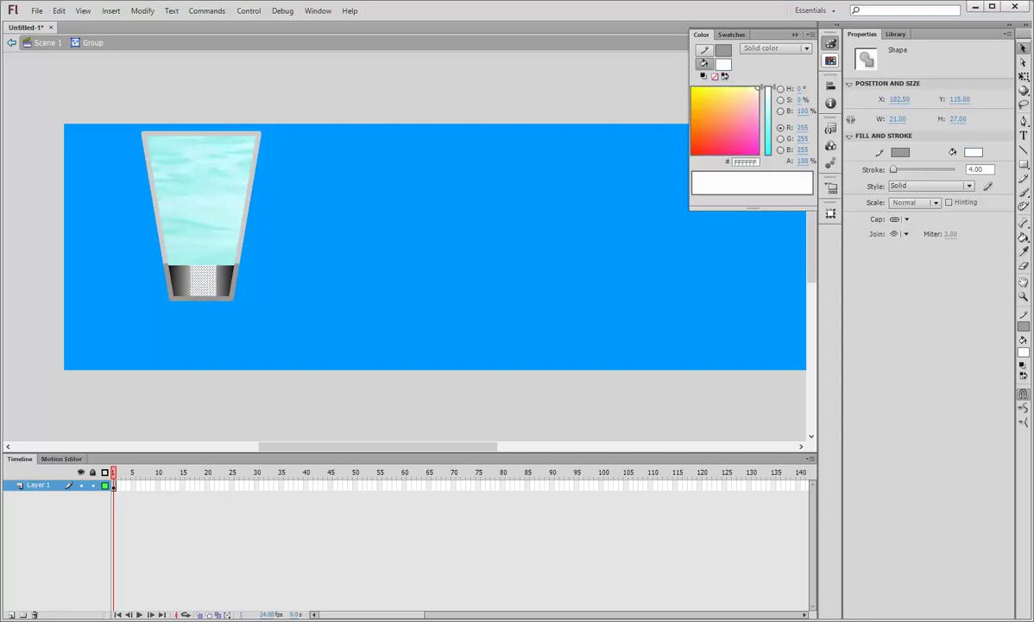
{"action": "left_click", "coordinate": [795, 35]}
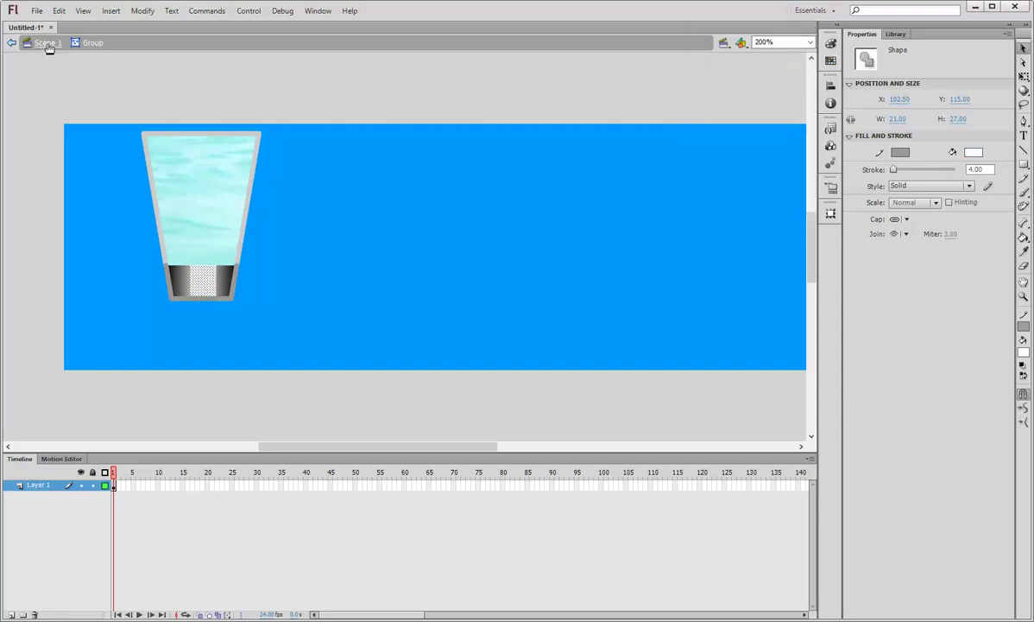
{"action": "double_click", "coordinate": [82, 140]}
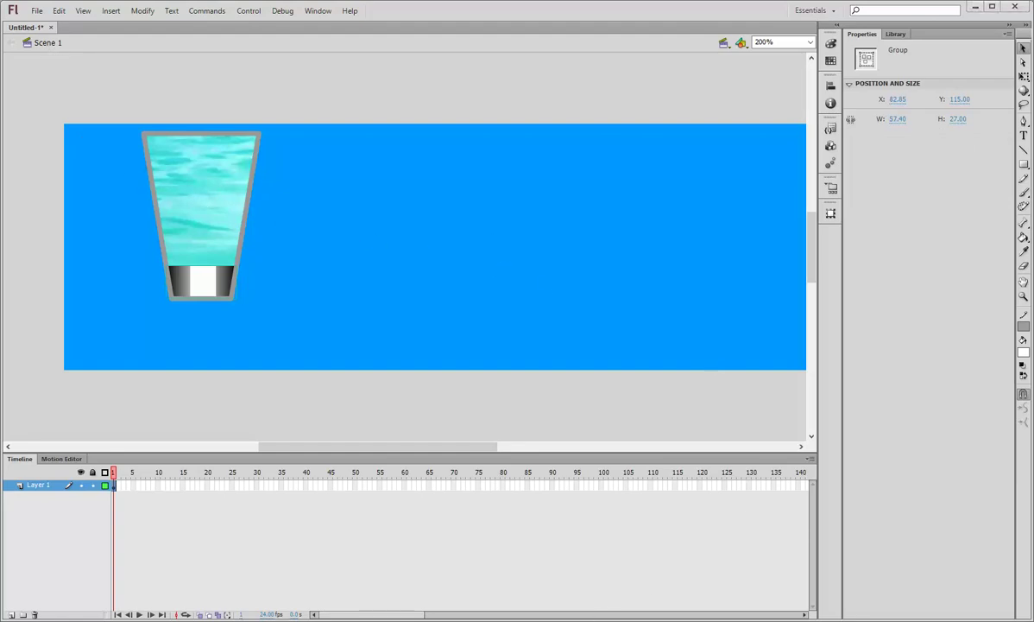
Step: Lasso a wavy area about 94 x 21 px at the top of the water and give it a solid white fill
{"action": "left_click", "coordinate": [1023, 104]}
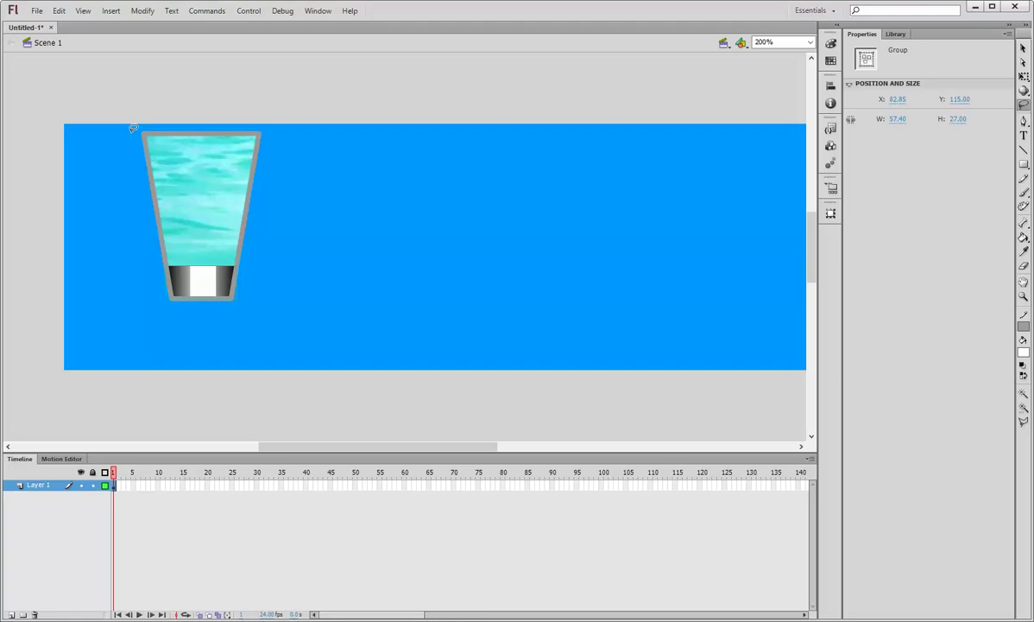
{"action": "mouse_move", "coordinate": [150, 136]}
{"action": "left_mouse_down"}
{"action": "mouse_move", "coordinate": [204, 157]}
{"action": "mouse_move", "coordinate": [267, 152]}
{"action": "mouse_move", "coordinate": [276, 138]}
{"action": "mouse_move", "coordinate": [246, 124]}
{"action": "mouse_move", "coordinate": [135, 131]}
{"action": "left_mouse_up"}
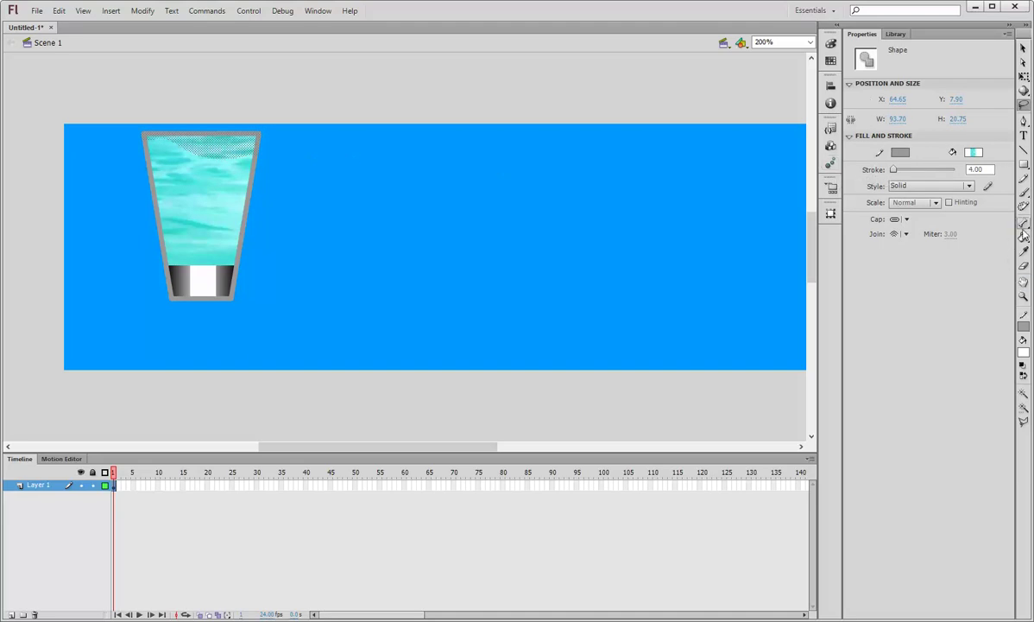
{"action": "left_click", "coordinate": [829, 43]}
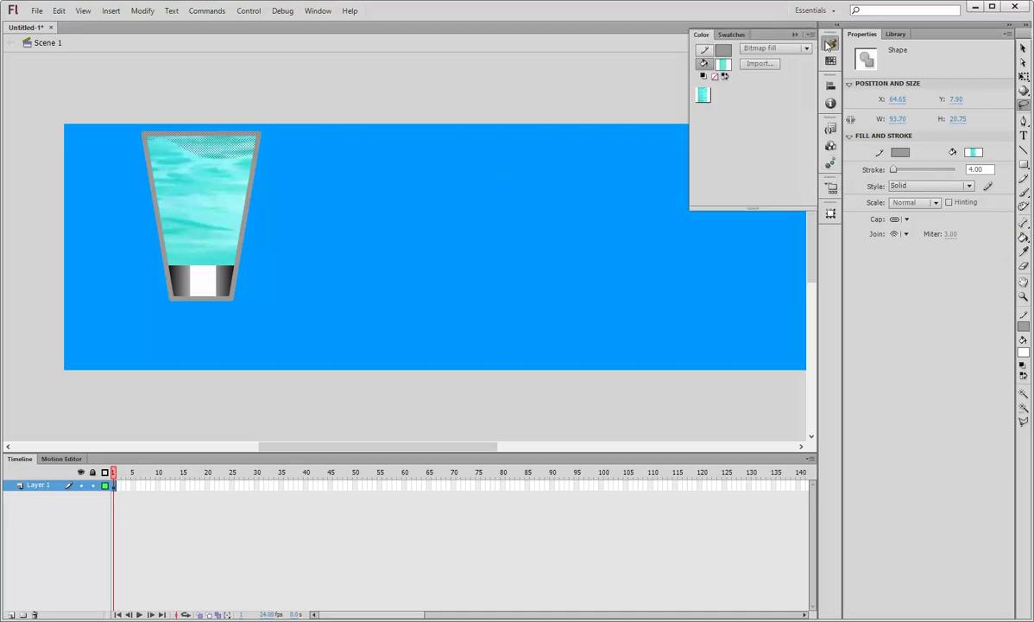
{"action": "left_click", "coordinate": [764, 49]}
{"action": "left_click", "coordinate": [773, 76]}
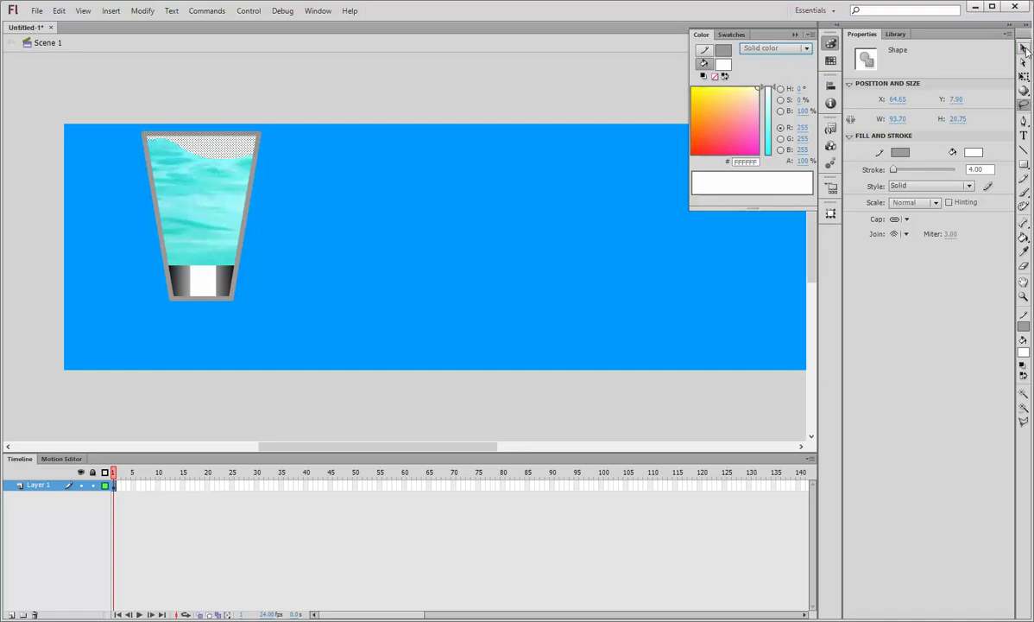
{"action": "left_click", "coordinate": [971, 73]}
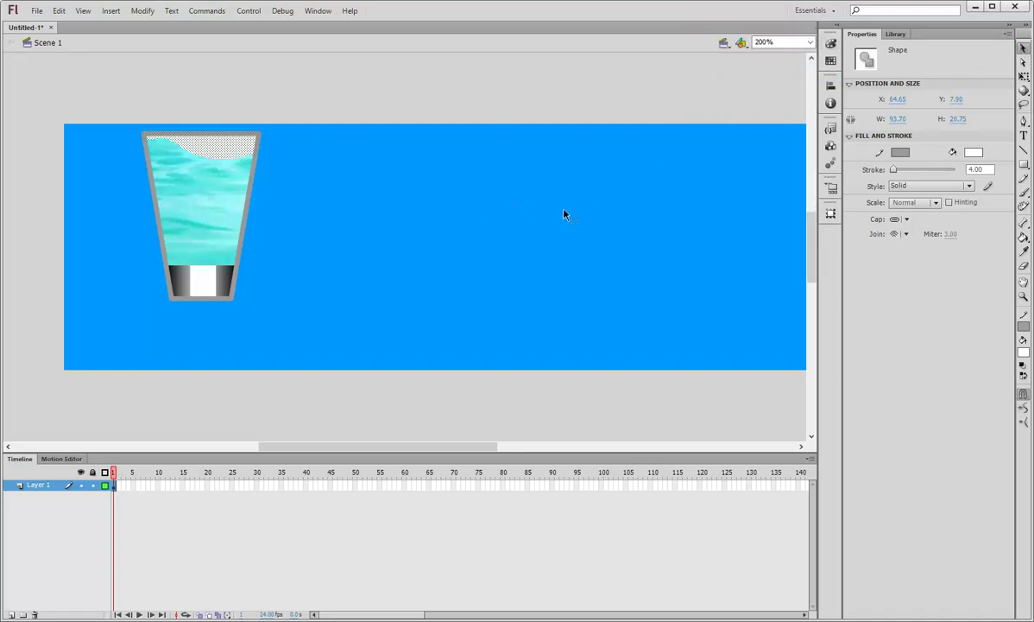
Step: Draw a circle about 11 px wide on the blue area left of the glass, with a white fill and no stroke
{"action": "left_click", "coordinate": [776, 46]}
{"action": "type", "text": "50"}
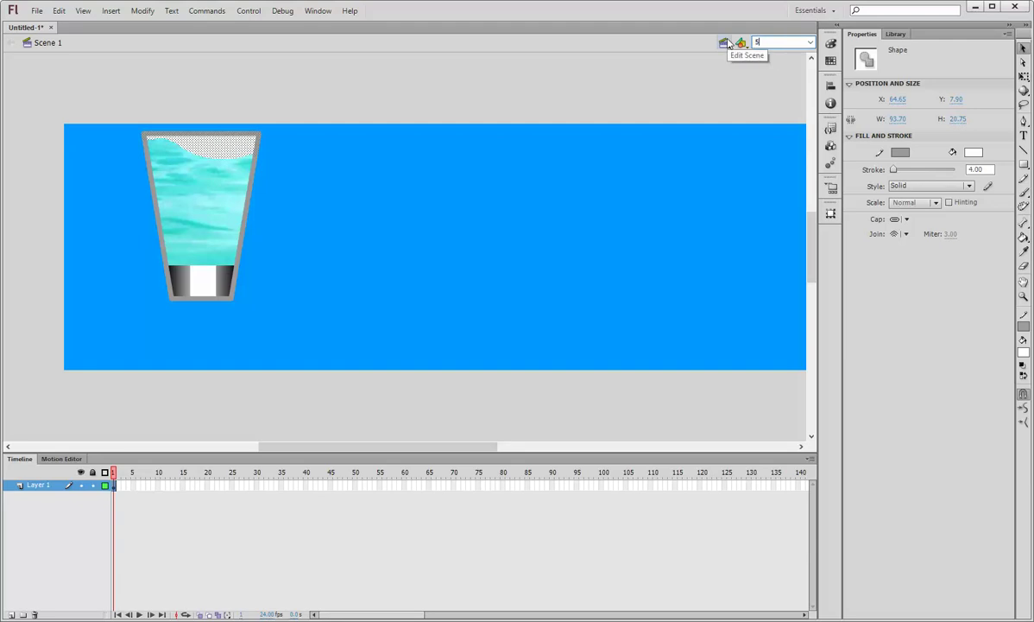
{"action": "key", "text": "Return"}
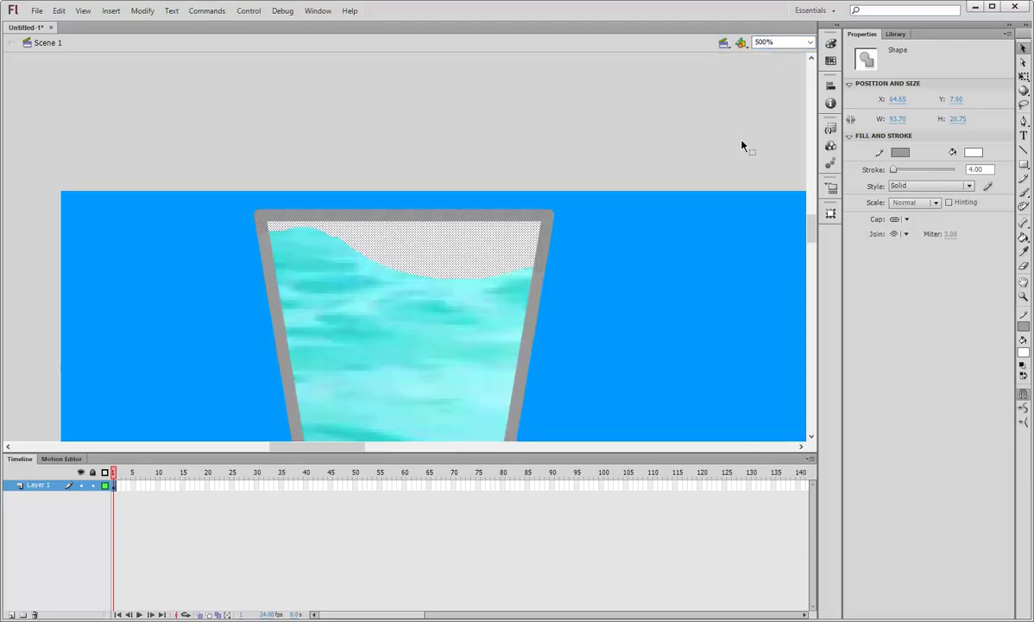
{"action": "left_click", "coordinate": [810, 438]}
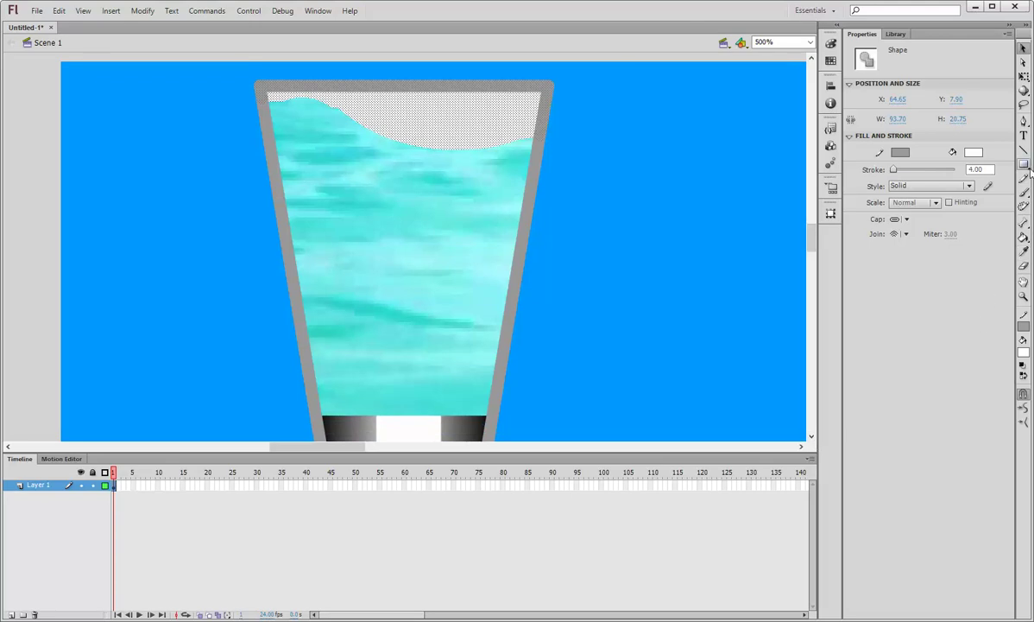
{"action": "left_click", "coordinate": [1025, 165]}
{"action": "left_click", "coordinate": [1029, 172]}
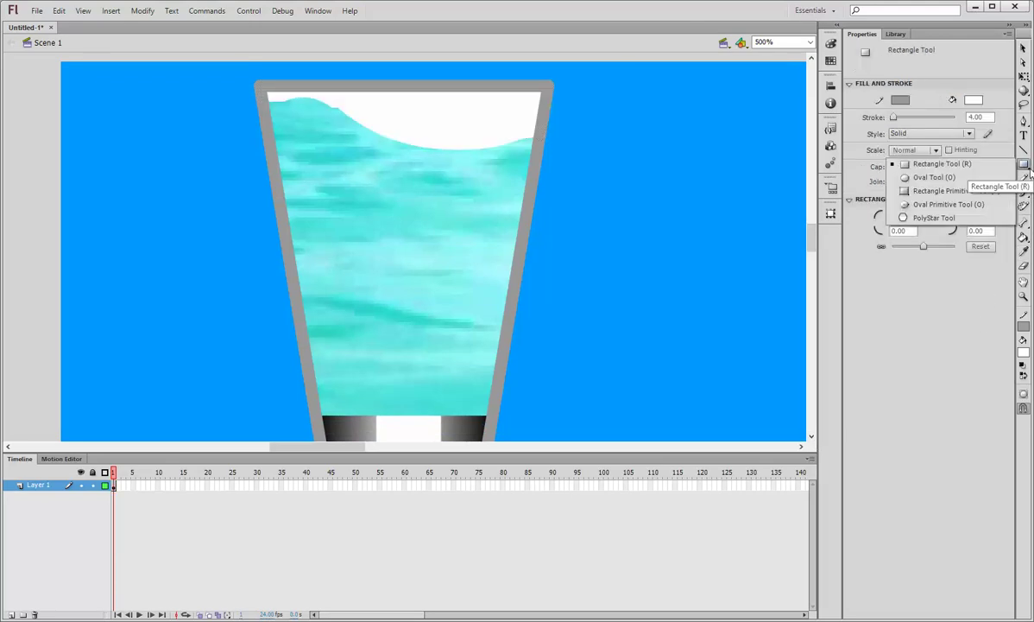
{"action": "left_click", "coordinate": [915, 177]}
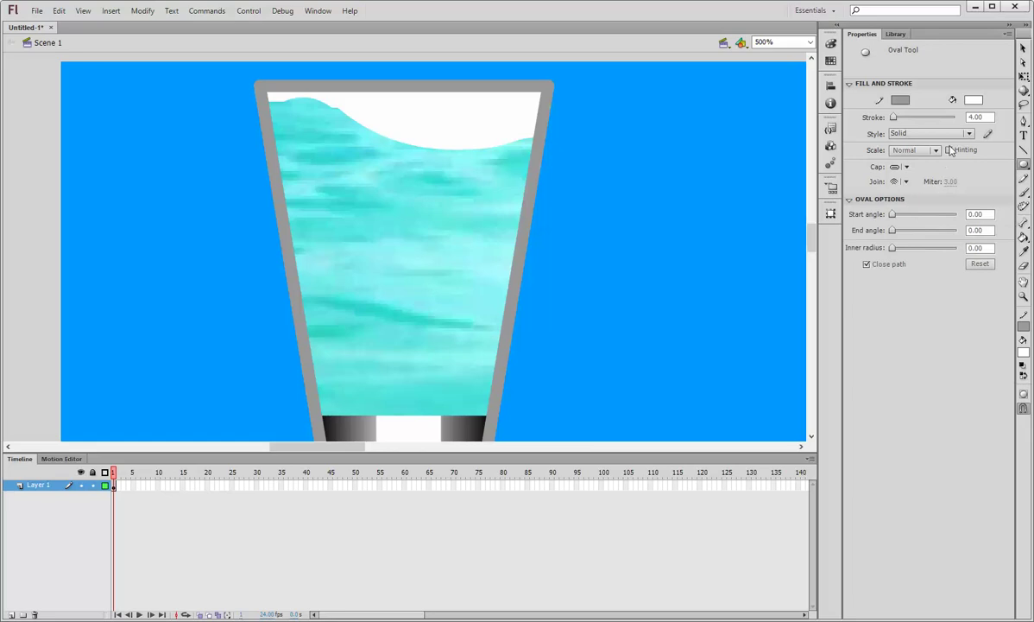
{"action": "left_click", "coordinate": [902, 100]}
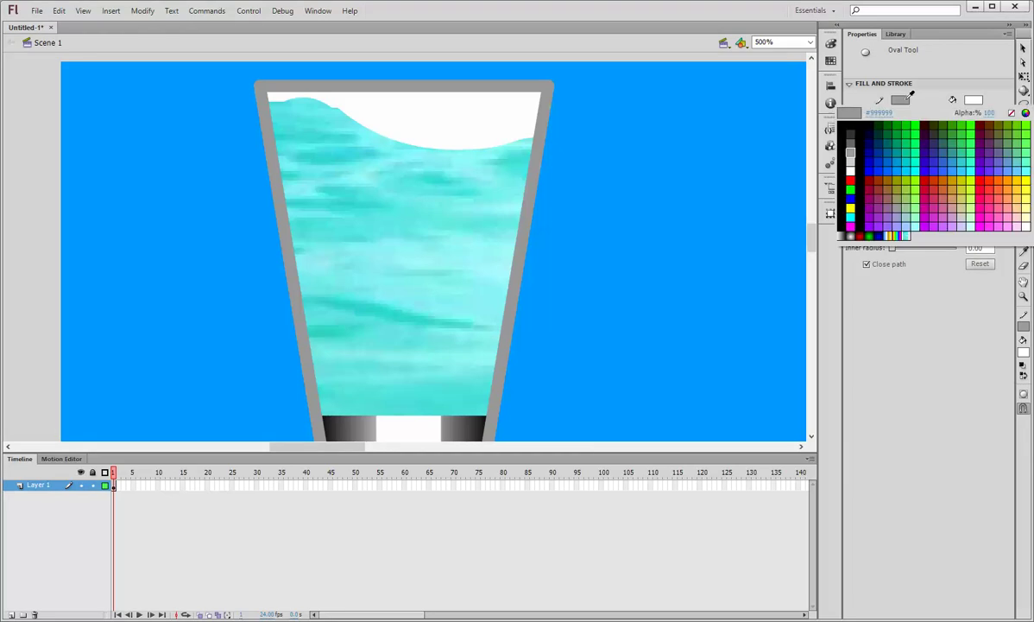
{"action": "left_click", "coordinate": [1012, 112]}
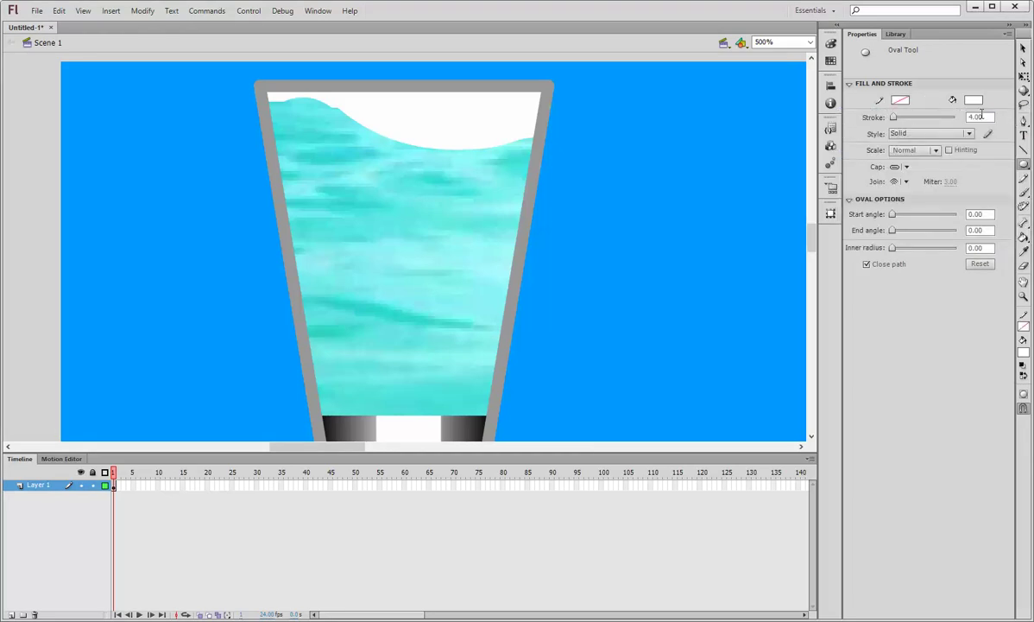
{"action": "left_click", "coordinate": [981, 113]}
{"action": "left_click", "coordinate": [976, 100]}
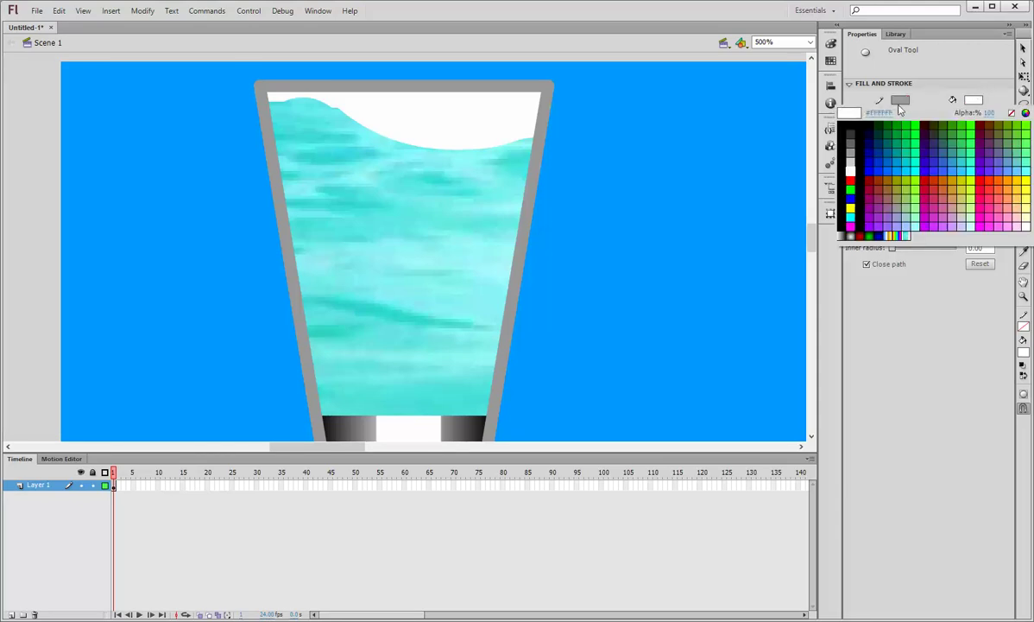
{"action": "left_click", "coordinate": [822, 107]}
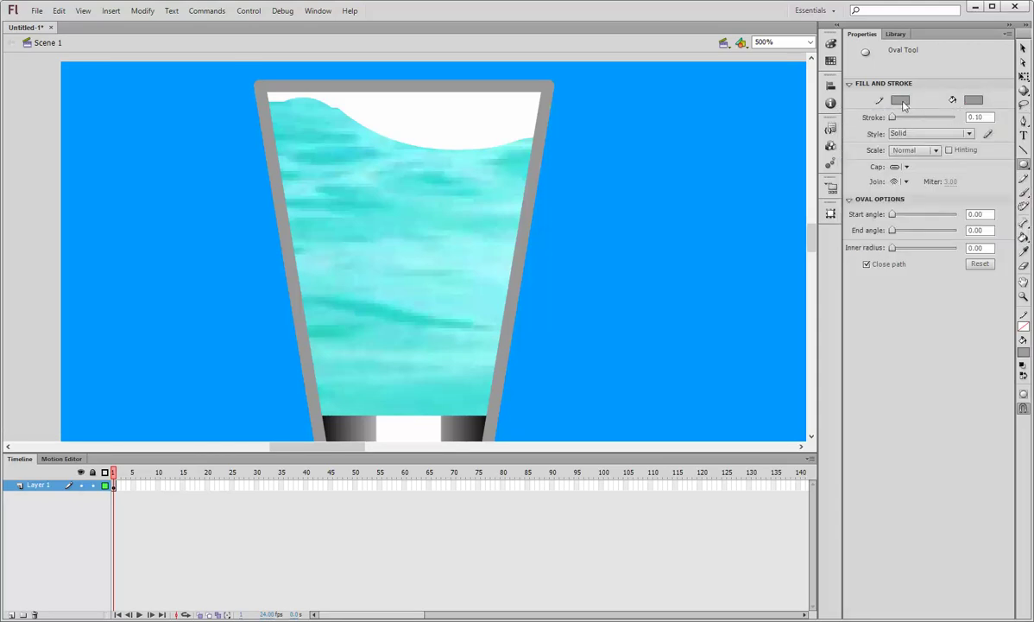
{"action": "left_click", "coordinate": [903, 103]}
{"action": "left_click", "coordinate": [947, 104]}
{"action": "left_click", "coordinate": [976, 102]}
{"action": "left_click", "coordinate": [852, 170]}
{"action": "left_click_drag", "start_coordinate": [182, 232], "coordinate": [190, 227]}
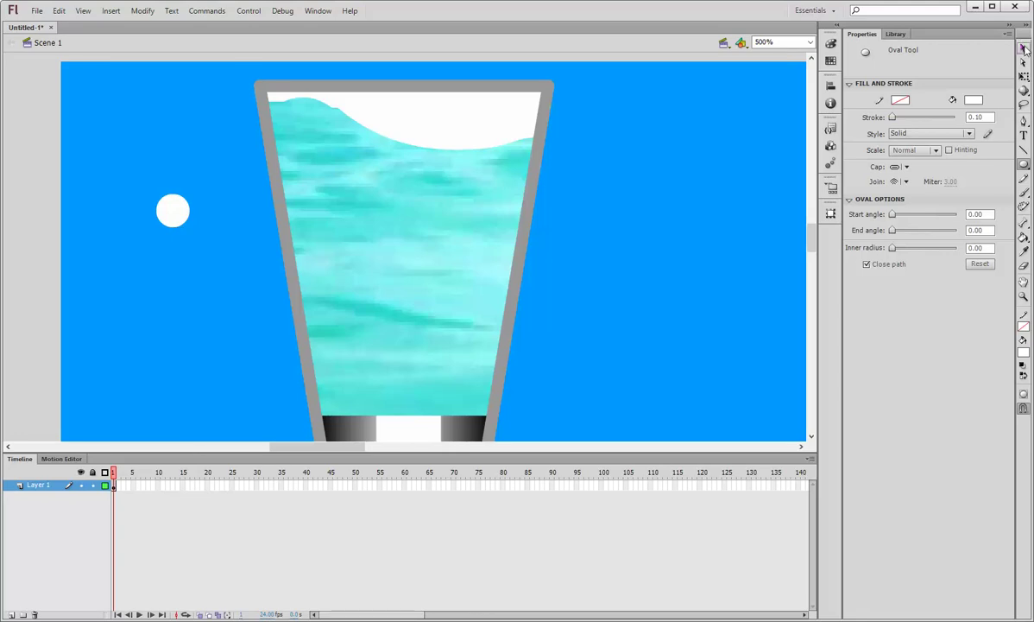
Step: Group the white circle and move it into the upper left of the water, at about X 84, Y 43
{"action": "key", "text": "v"}
{"action": "left_click", "coordinate": [174, 212]}
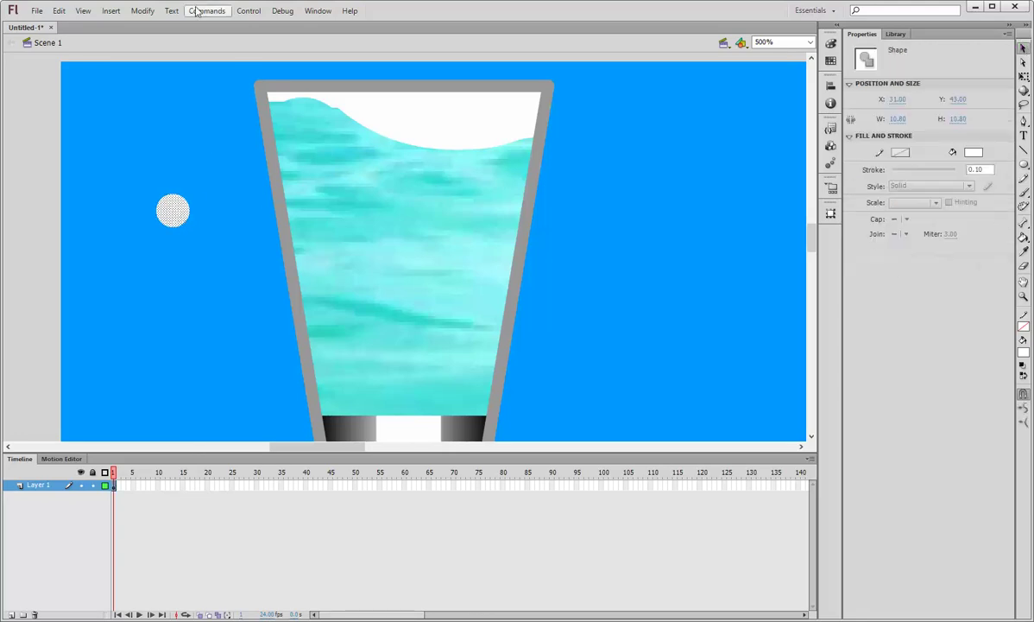
{"action": "left_click", "coordinate": [143, 10]}
{"action": "left_click", "coordinate": [174, 210]}
{"action": "left_click_drag", "start_coordinate": [175, 215], "coordinate": [338, 212]}
Step: Copy the grouped circle and place a pasted copy lower in the water, at about X 98, Y 73
{"action": "right_click", "coordinate": [344, 225]}
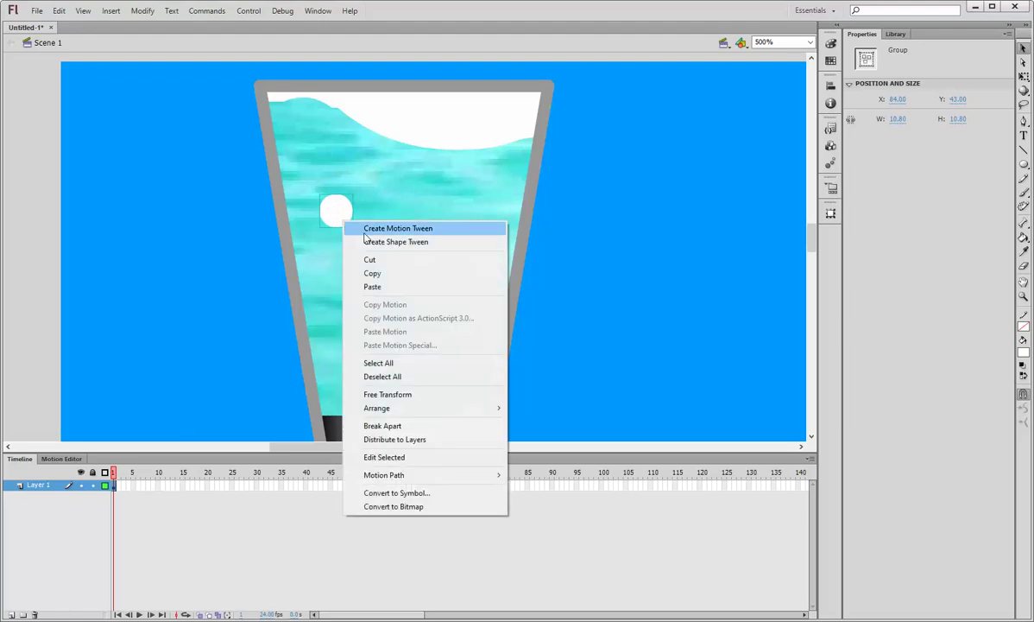
{"action": "left_click", "coordinate": [374, 271]}
{"action": "right_click", "coordinate": [379, 267]}
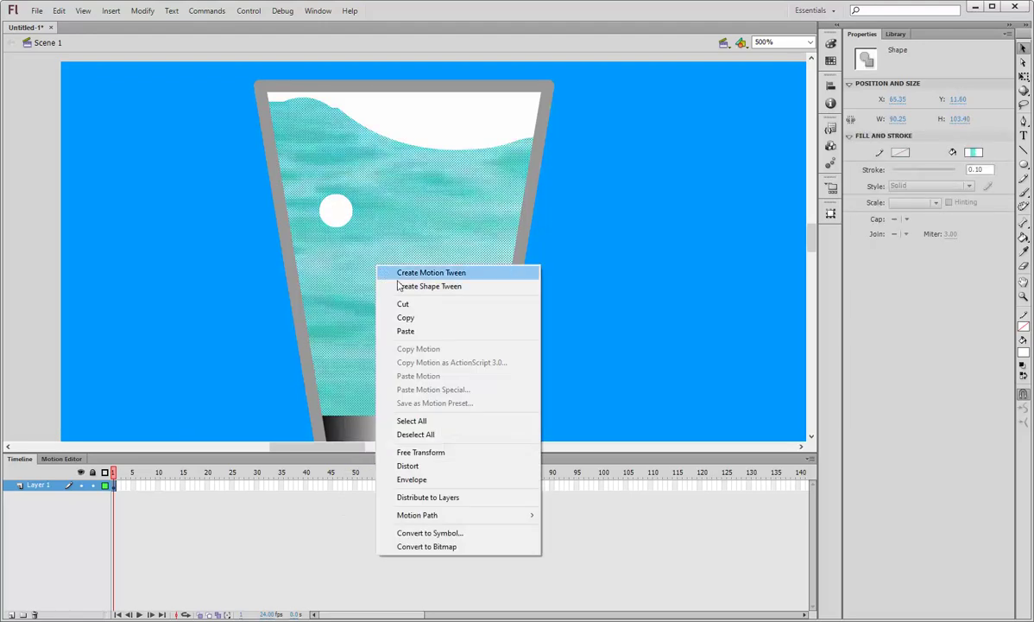
{"action": "left_click", "coordinate": [403, 331]}
{"action": "left_click_drag", "start_coordinate": [381, 309], "coordinate": [384, 312]}
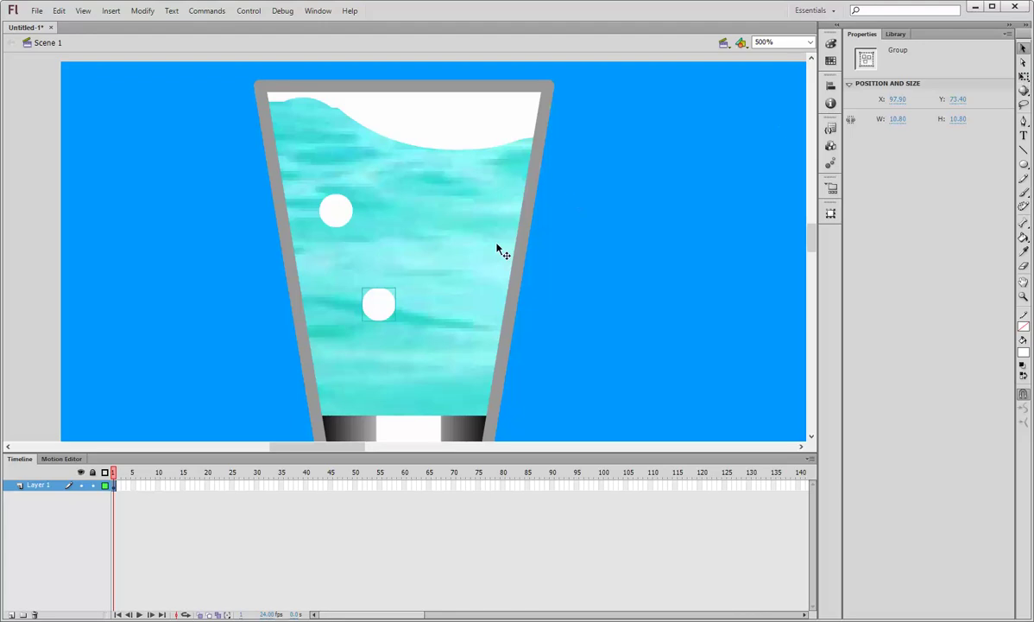
Step: Paste two more circles and place them at the upper right and lower right of the water
{"action": "right_click", "coordinate": [450, 214]}
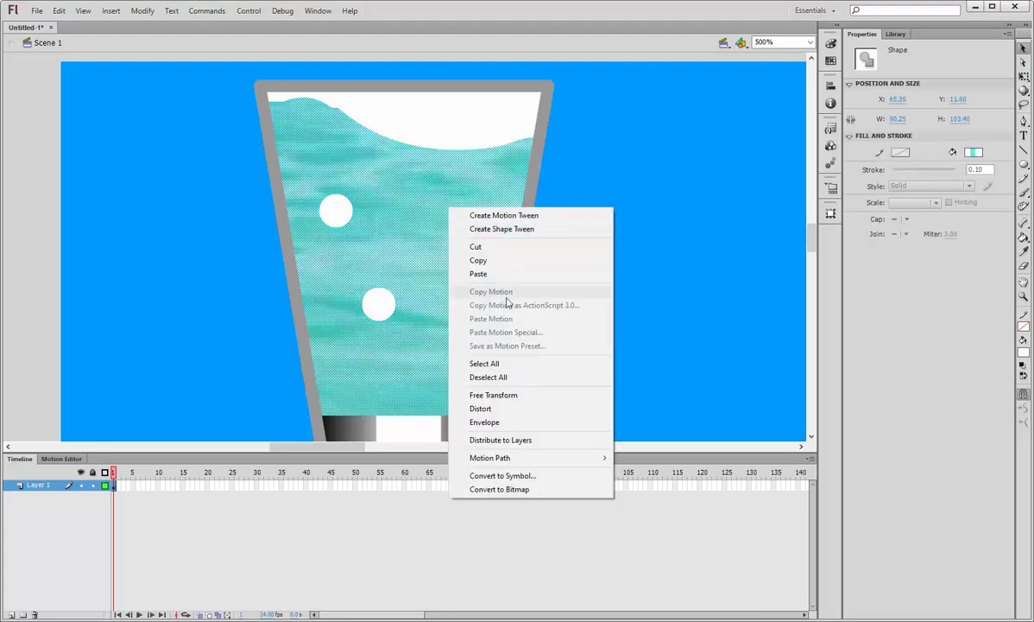
{"action": "left_click", "coordinate": [492, 273]}
{"action": "left_click_drag", "start_coordinate": [422, 233], "coordinate": [459, 207]}
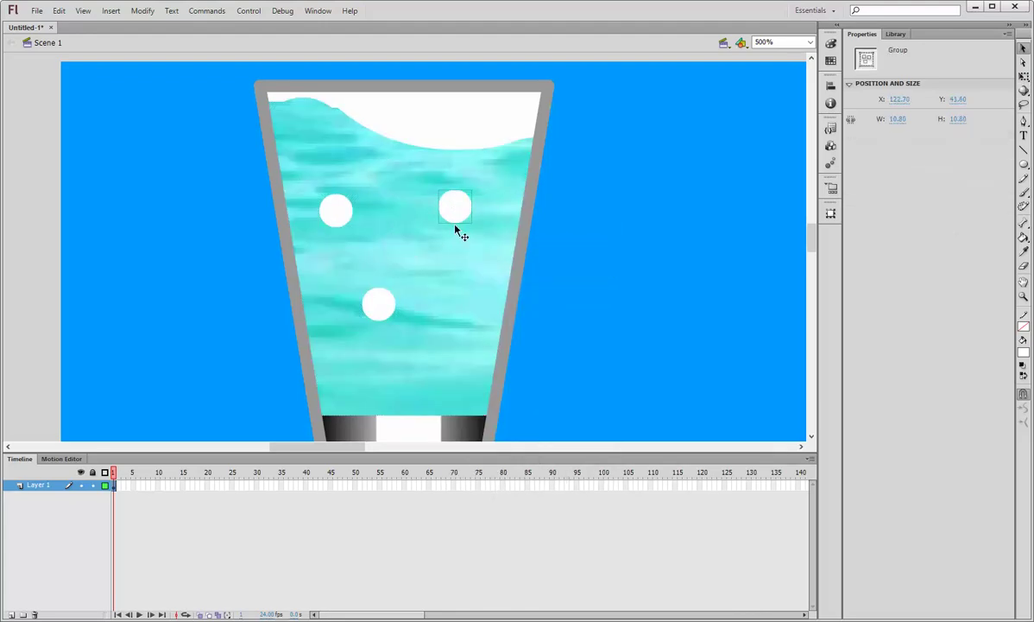
{"action": "right_click", "coordinate": [450, 293]}
{"action": "left_click", "coordinate": [499, 353]}
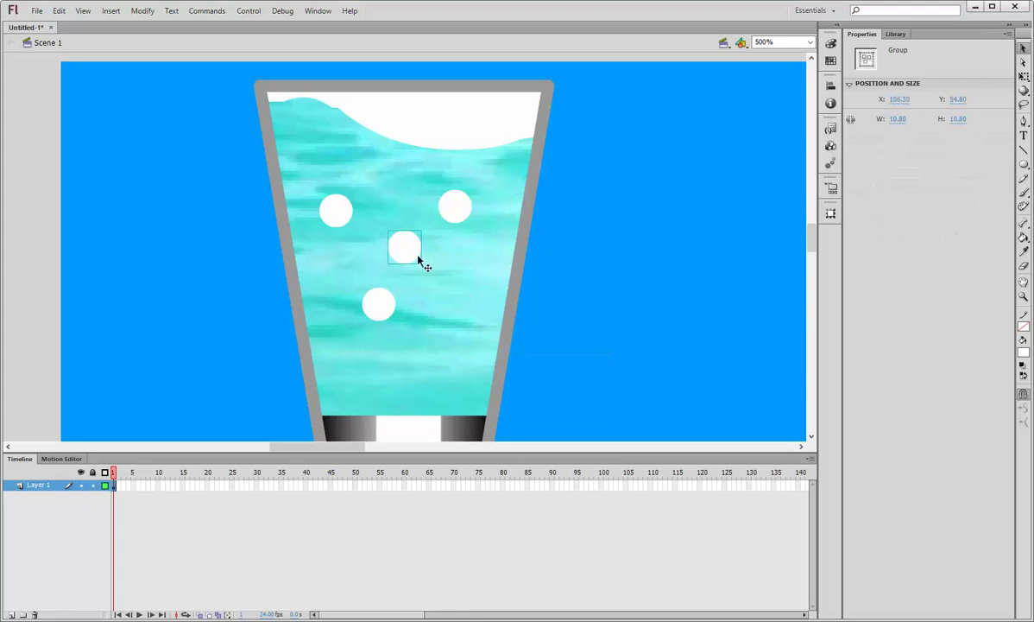
{"action": "left_click_drag", "start_coordinate": [457, 344], "coordinate": [466, 366]}
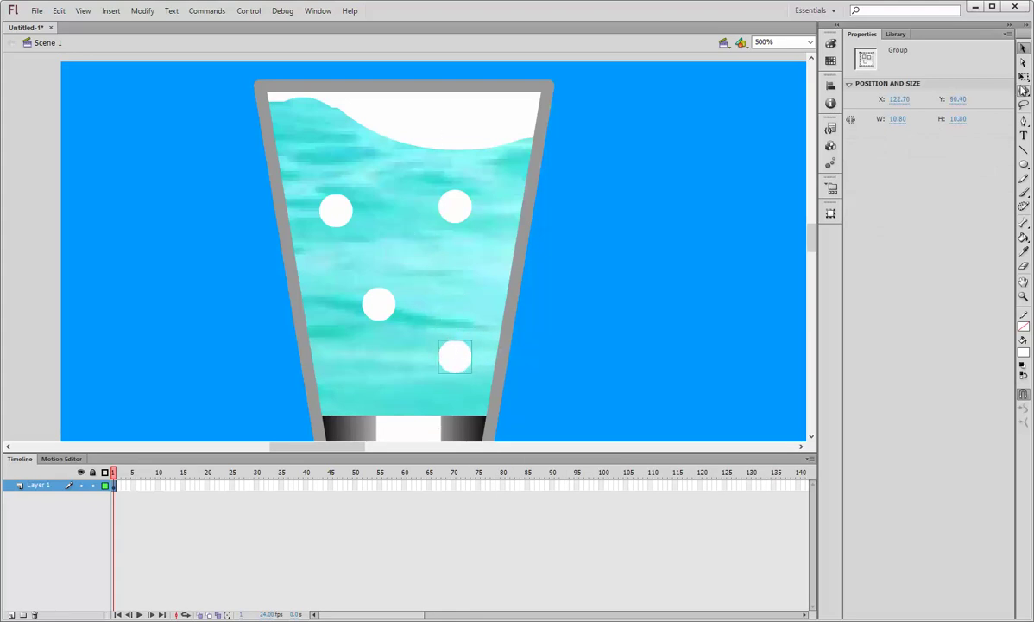
Step: Scale down the lower-right circle to about 7.6 px, the upper-right one to about 8.4 px and the upper-left one to about 9.2 px
{"action": "left_click", "coordinate": [1023, 76]}
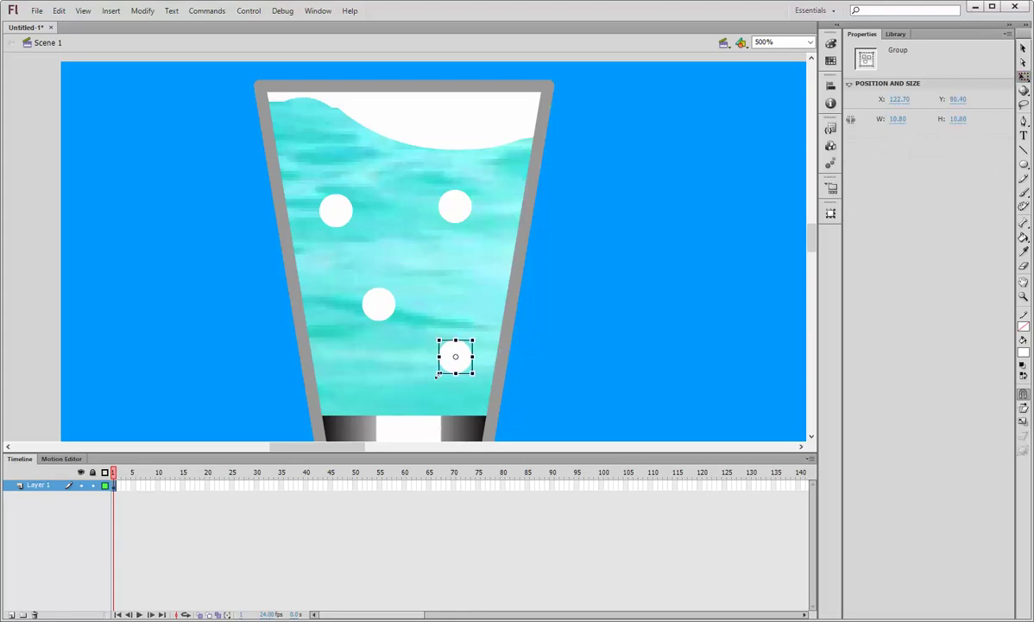
{"action": "left_click_drag", "start_coordinate": [437, 374], "coordinate": [451, 360]}
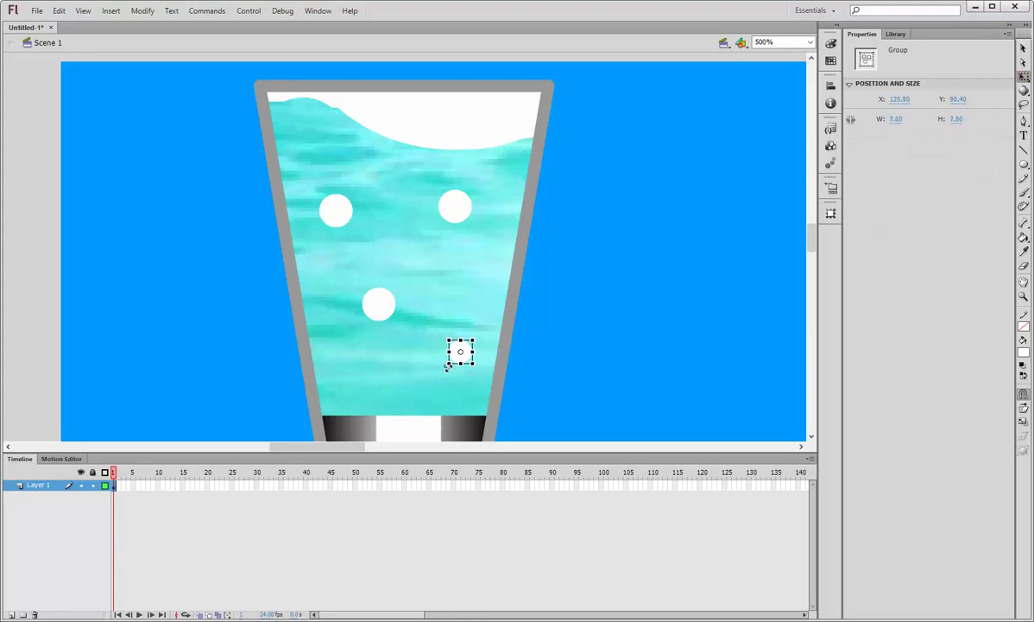
{"action": "left_click", "coordinate": [456, 219]}
{"action": "left_click_drag", "start_coordinate": [438, 224], "coordinate": [445, 217]}
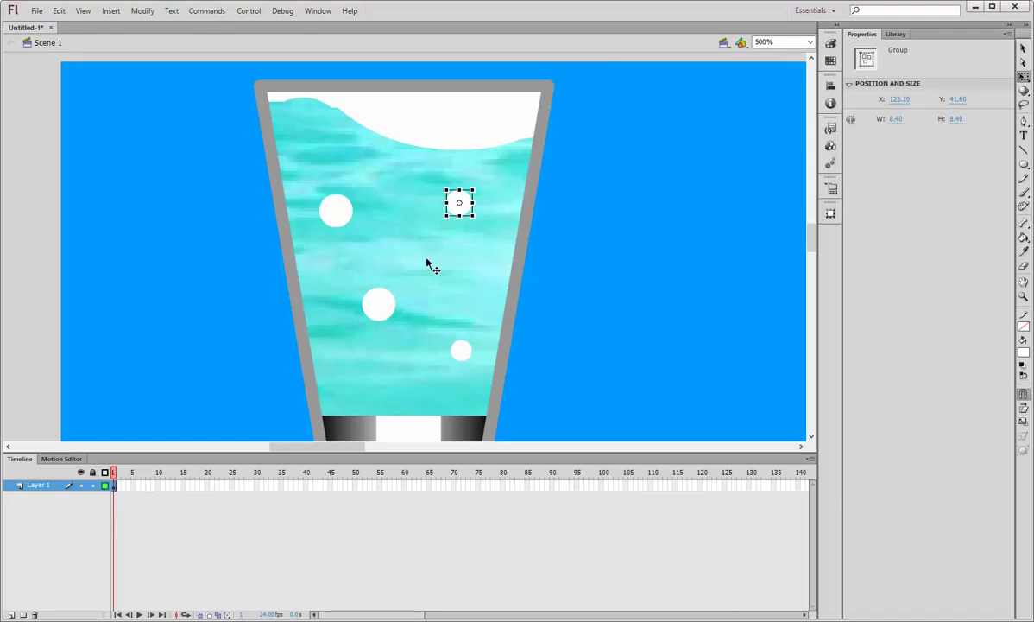
{"action": "left_click", "coordinate": [379, 304]}
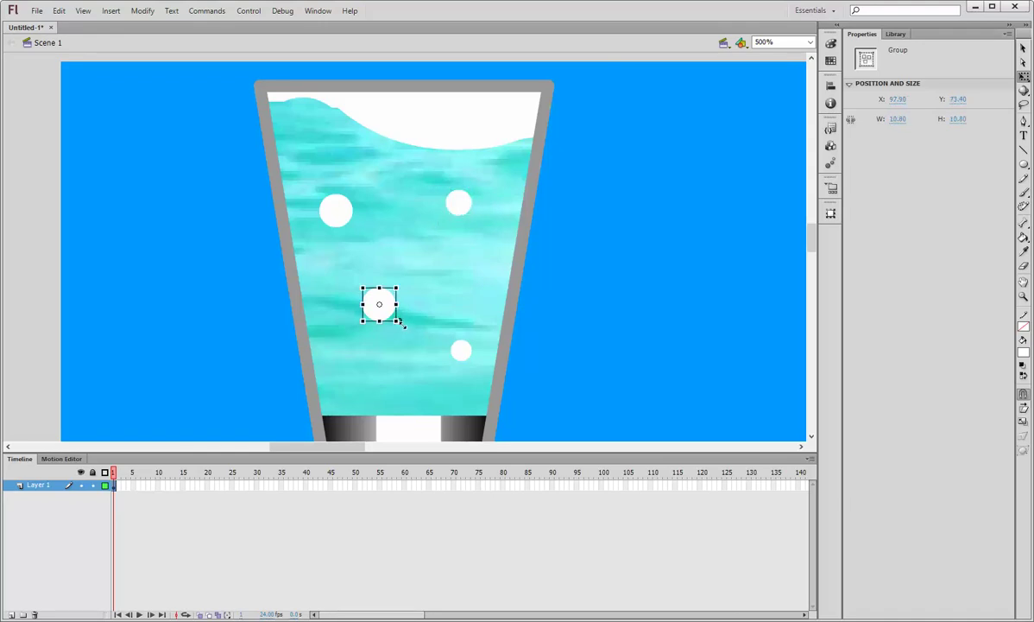
{"action": "left_click", "coordinate": [342, 216]}
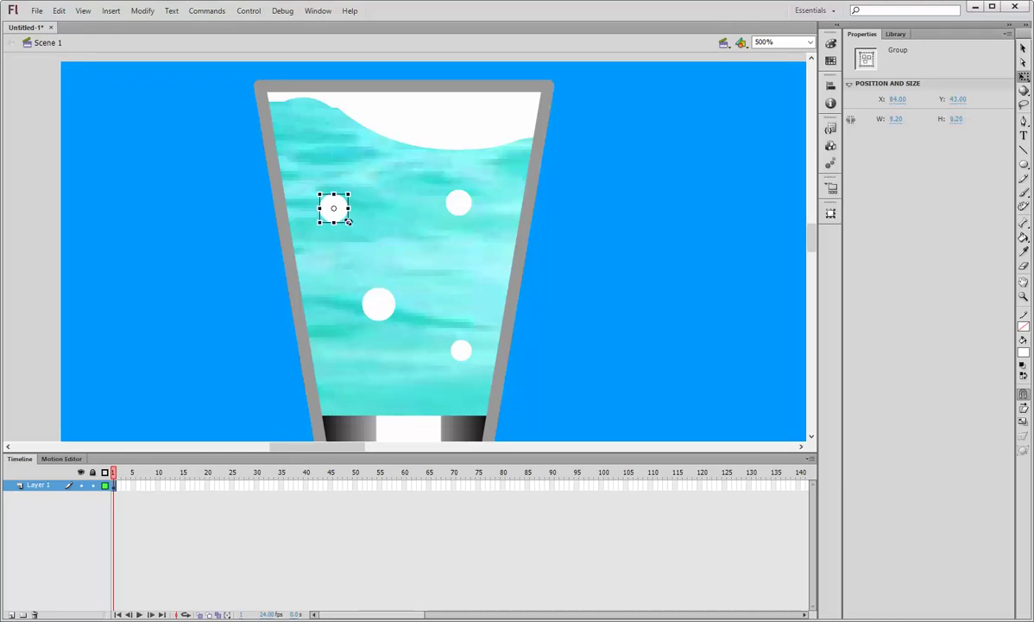
Step: Scale down the lower-left circle in the water slightly
{"action": "left_click", "coordinate": [385, 304]}
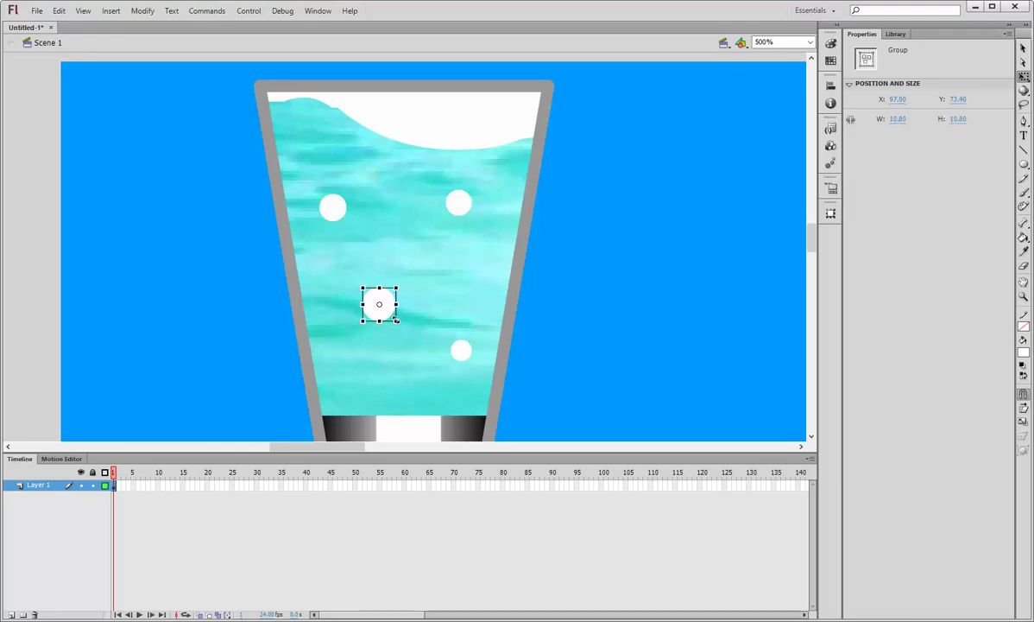
{"action": "left_click", "coordinate": [457, 311]}
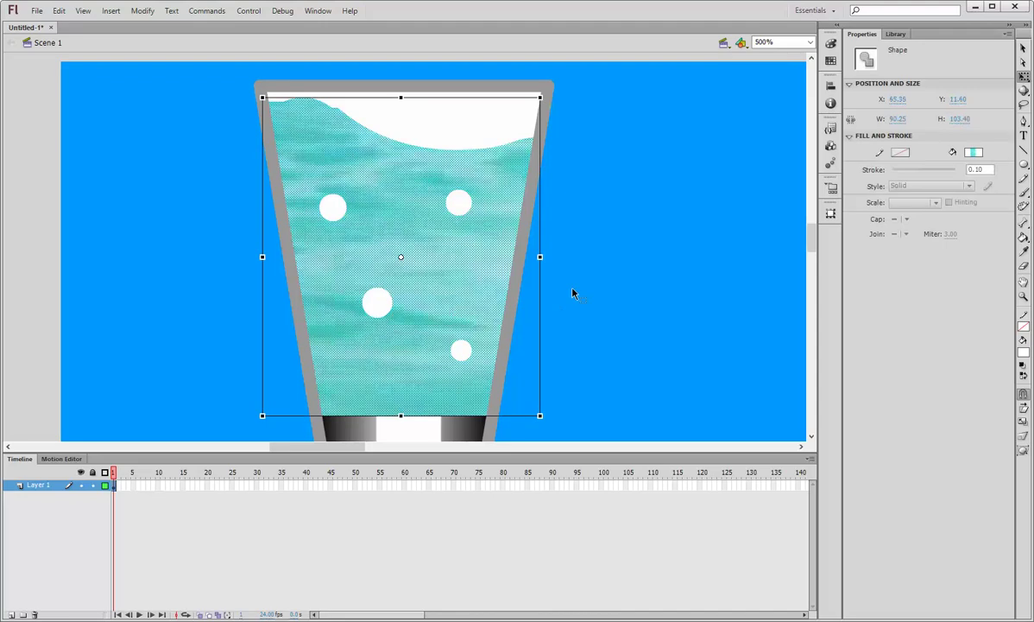
{"action": "left_click", "coordinate": [671, 269]}
Step: Rename the glass layer as "čaša"
{"action": "left_click", "coordinate": [765, 42]}
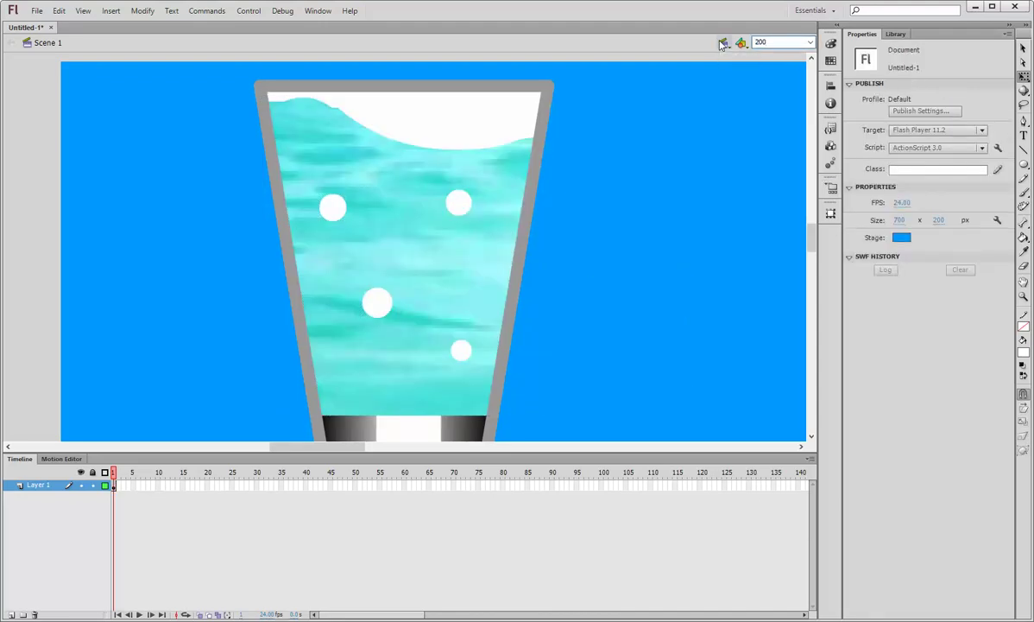
{"action": "type", "text": "200"}
{"action": "key", "text": "Return"}
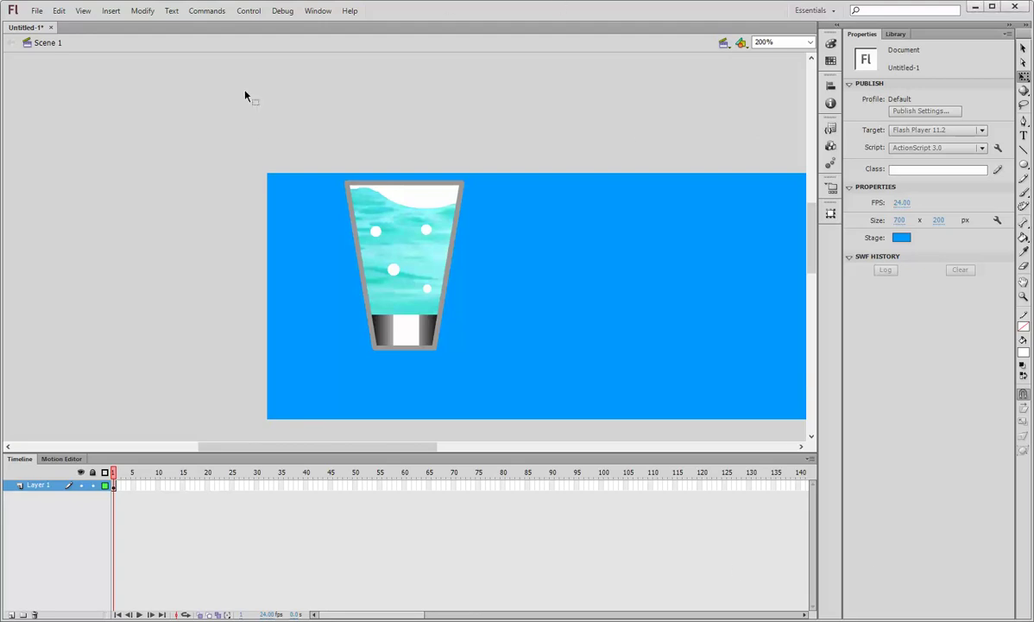
{"action": "double_click", "coordinate": [40, 486]}
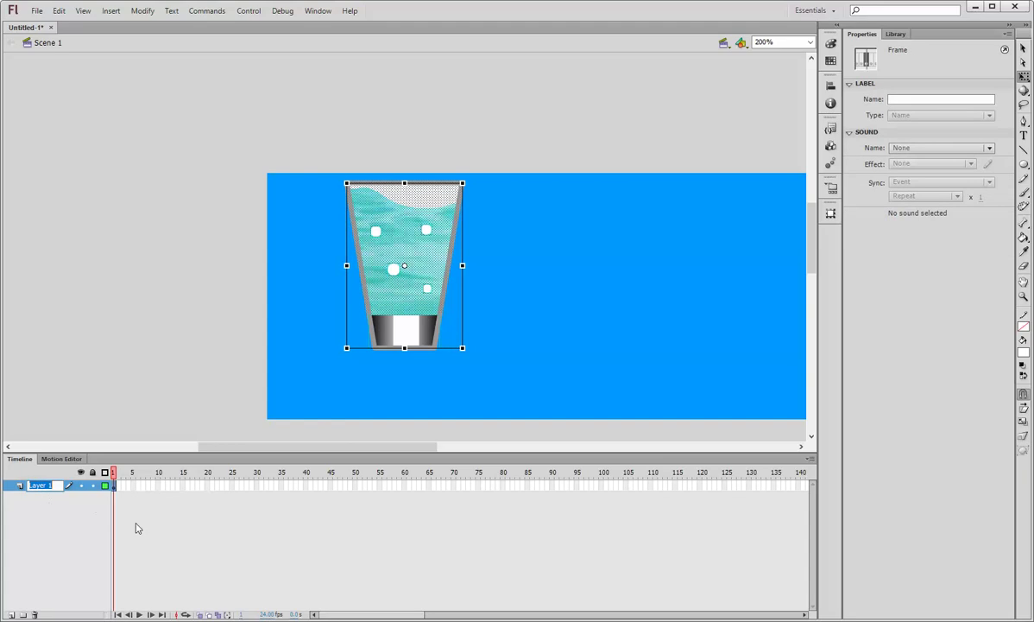
{"action": "type", "text": "c"}
{"action": "left_click", "coordinate": [152, 529]}
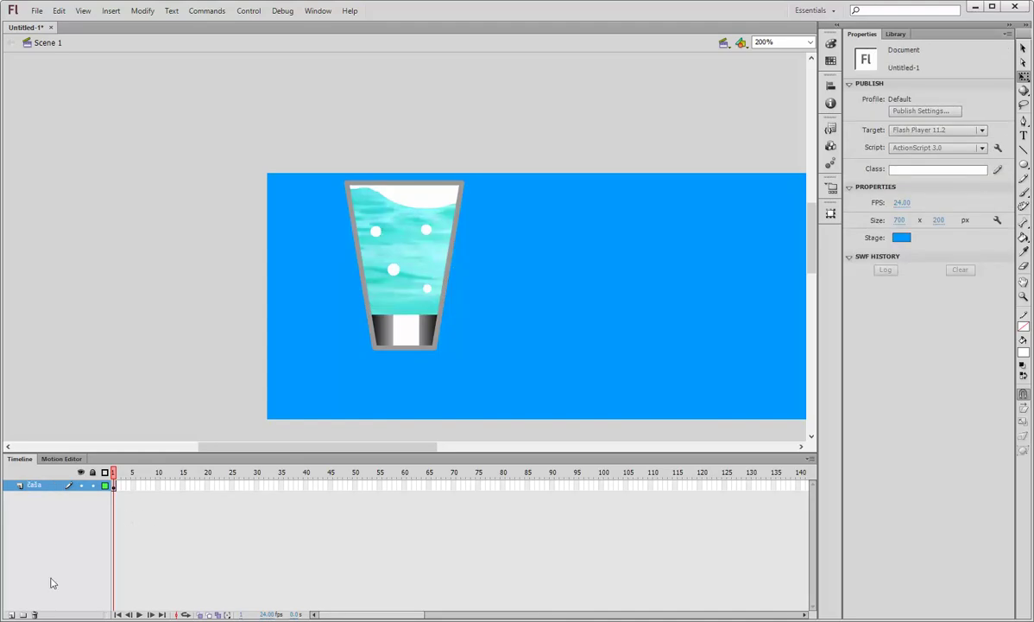
Step: Add a new layer above the glass layer and name it "ukrasi"
{"action": "left_click", "coordinate": [12, 614]}
{"action": "double_click", "coordinate": [40, 485]}
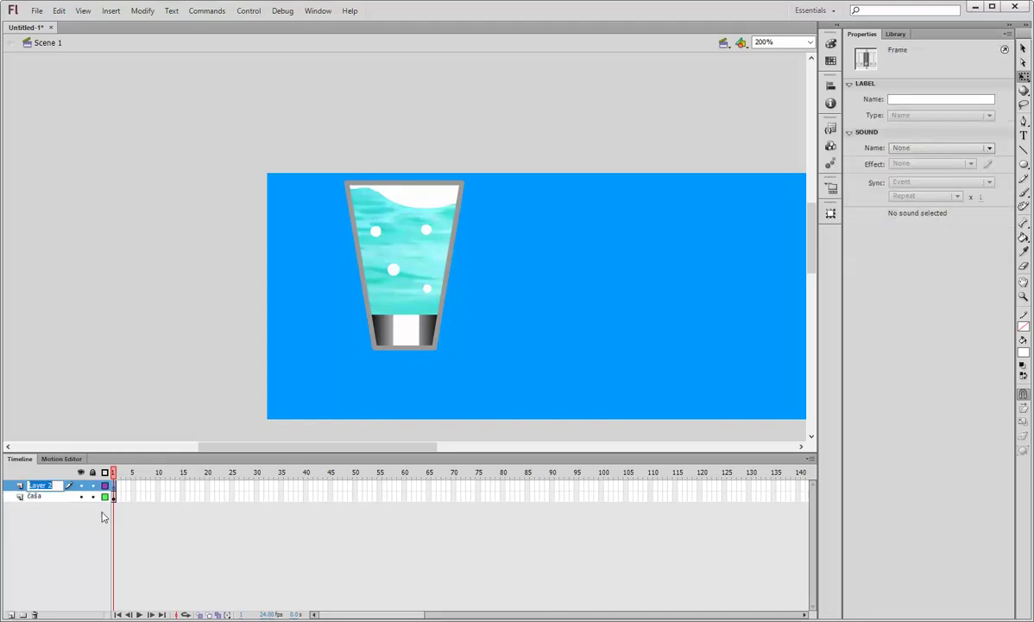
{"action": "type", "text": "ukrasi"}
{"action": "left_click", "coordinate": [102, 516]}
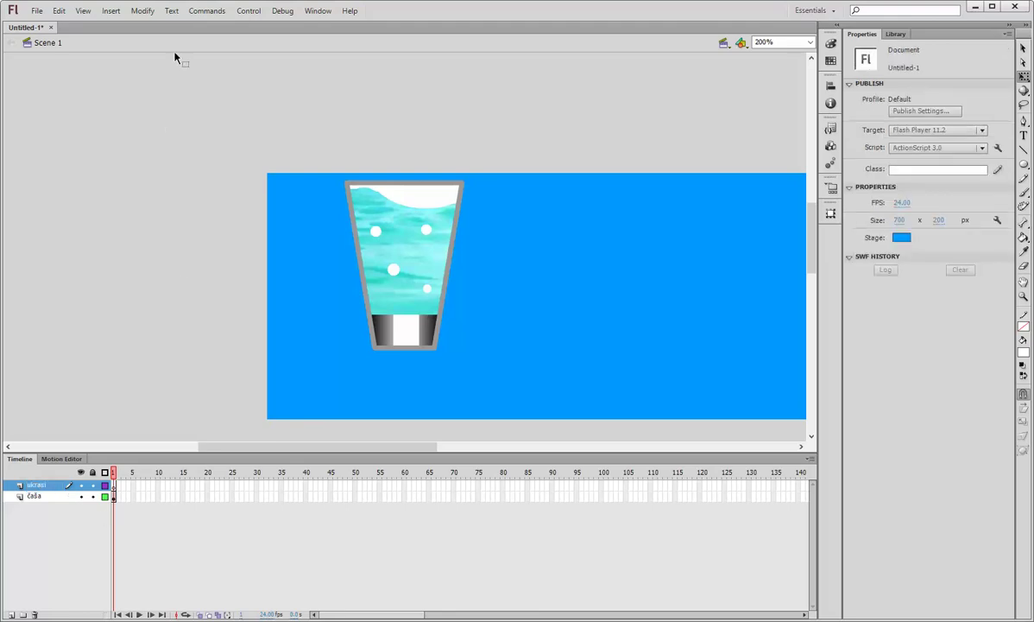
Step: Create a new graphic symbol named "ukras"
{"action": "left_click", "coordinate": [112, 13]}
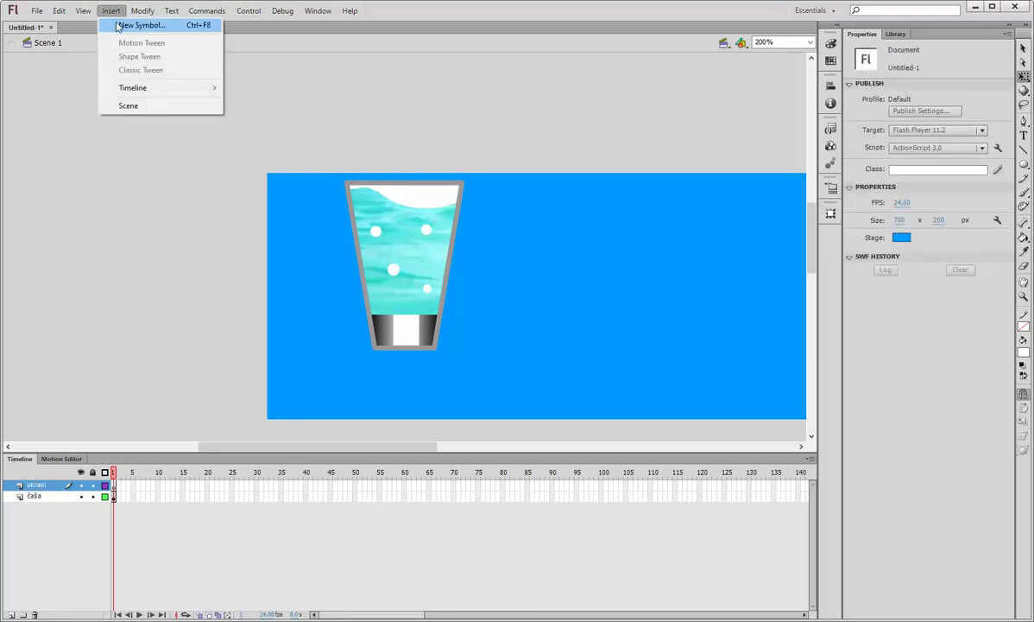
{"action": "left_click", "coordinate": [130, 25]}
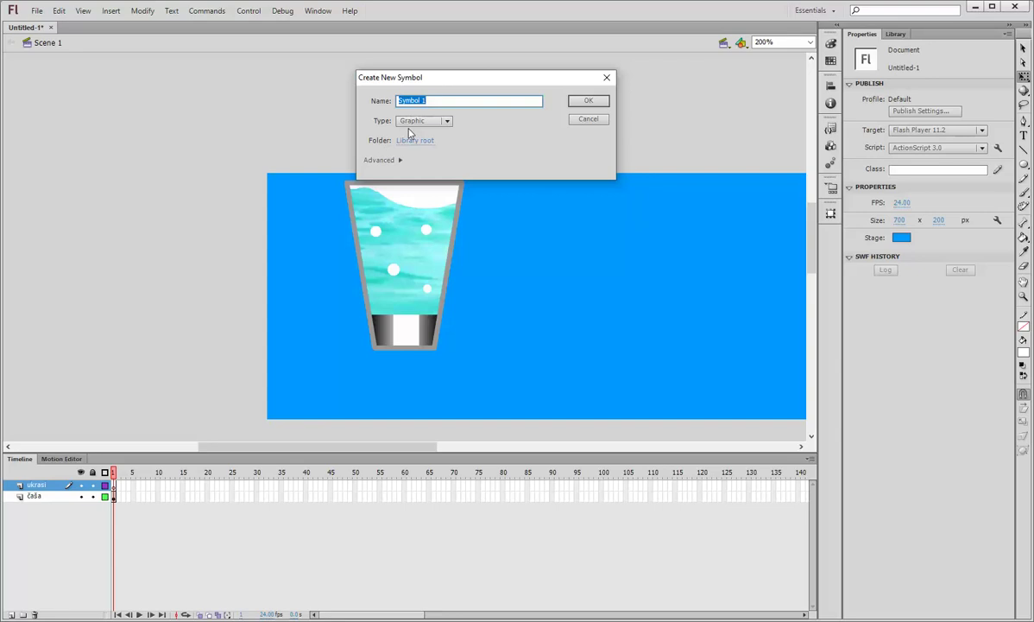
{"action": "type", "text": "ukras"}
{"action": "left_click", "coordinate": [427, 121]}
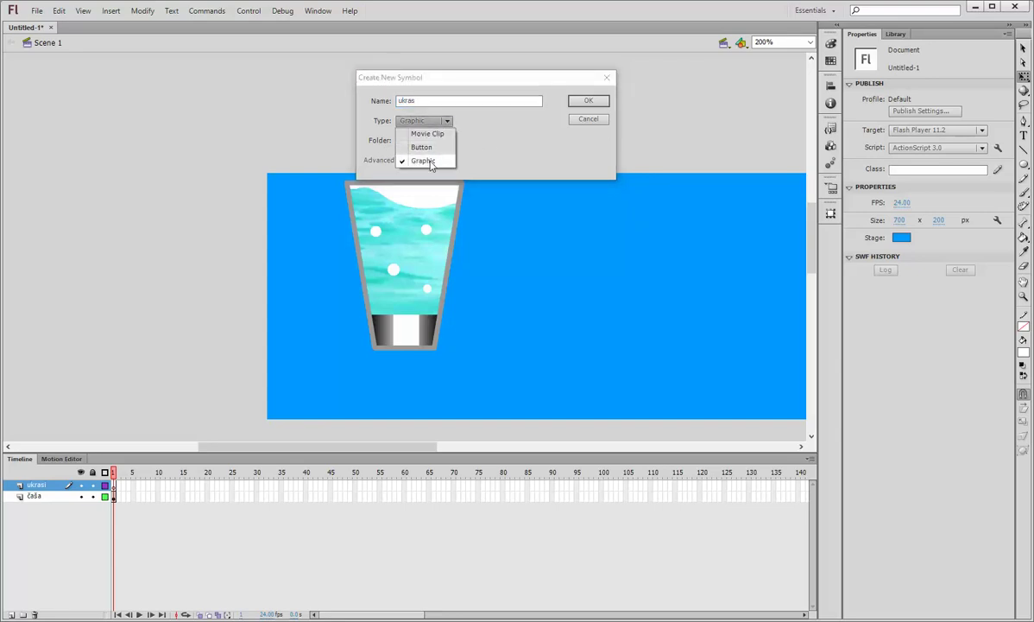
{"action": "left_click", "coordinate": [427, 162]}
{"action": "left_click", "coordinate": [588, 101]}
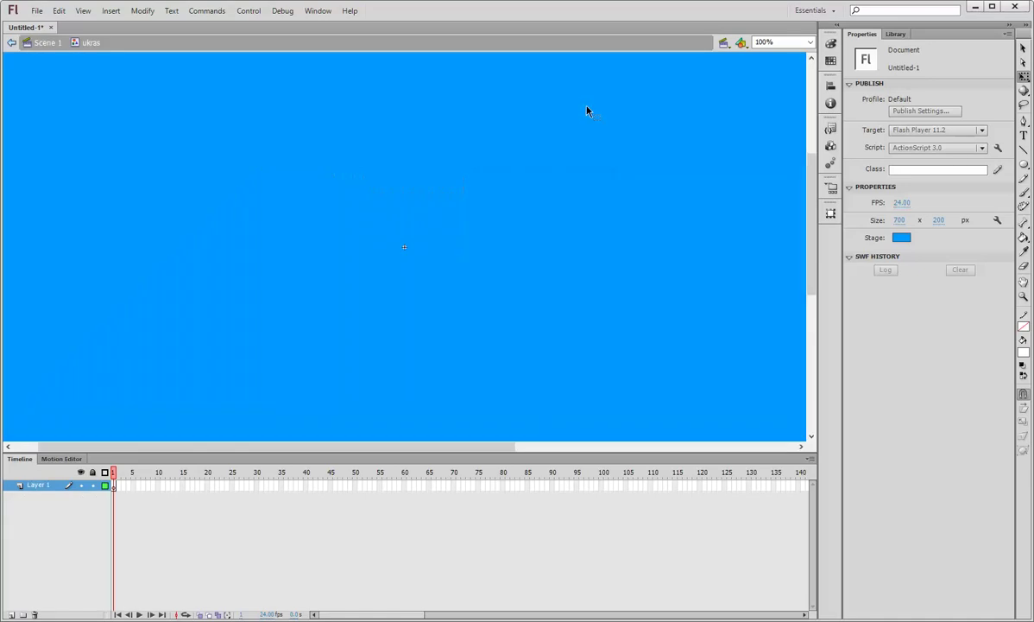
Step: Draw a vertical blue line about 34 px long with a 2.00 stroke at the symbol's registration point
{"action": "left_click", "coordinate": [1022, 150]}
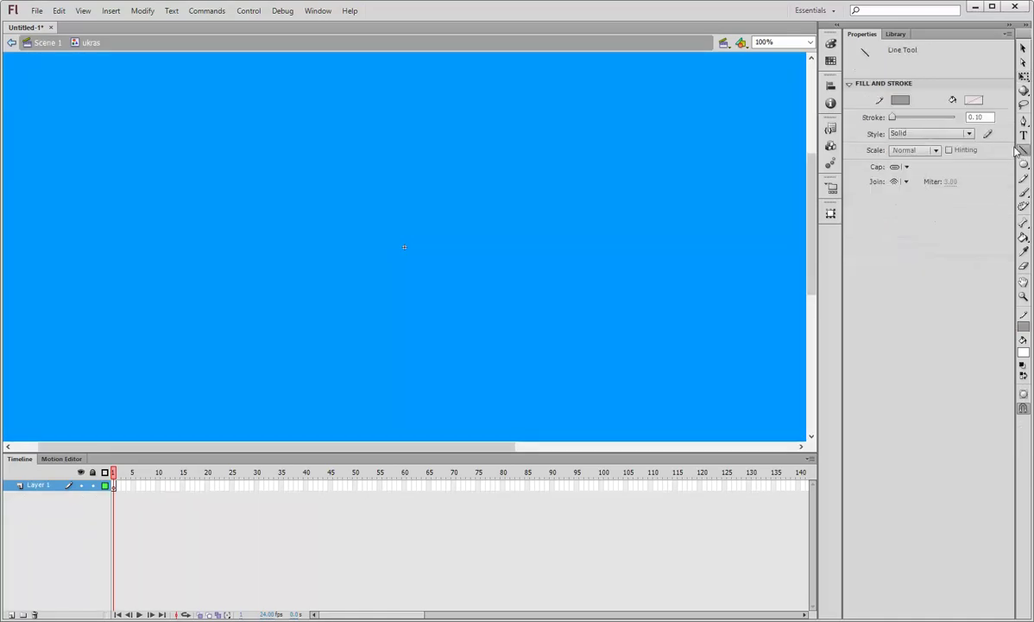
{"action": "left_click", "coordinate": [917, 113]}
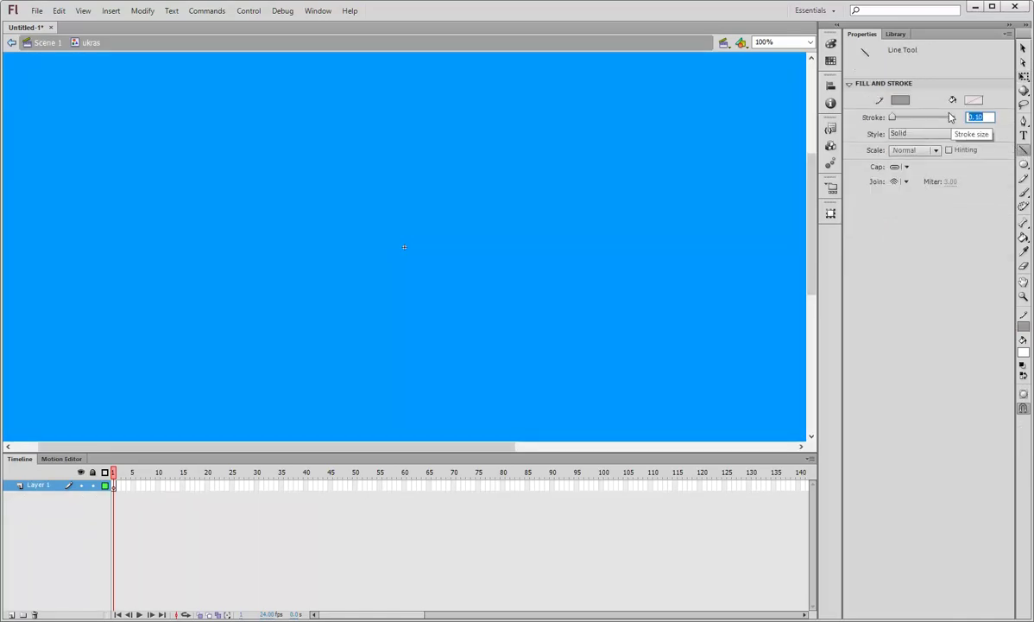
{"action": "left_click", "coordinate": [900, 100]}
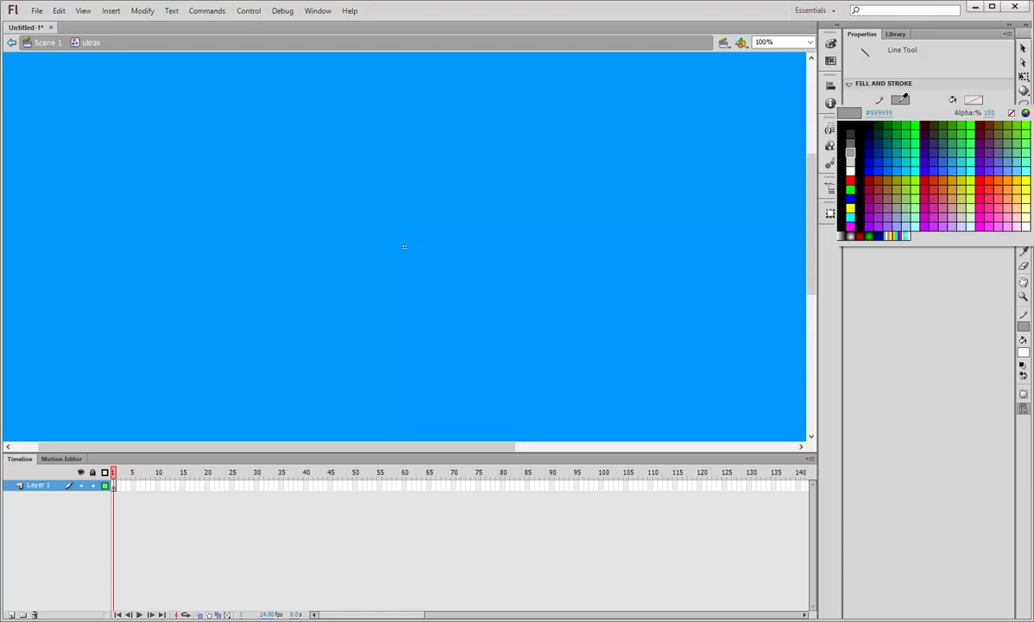
{"action": "left_click", "coordinate": [876, 165]}
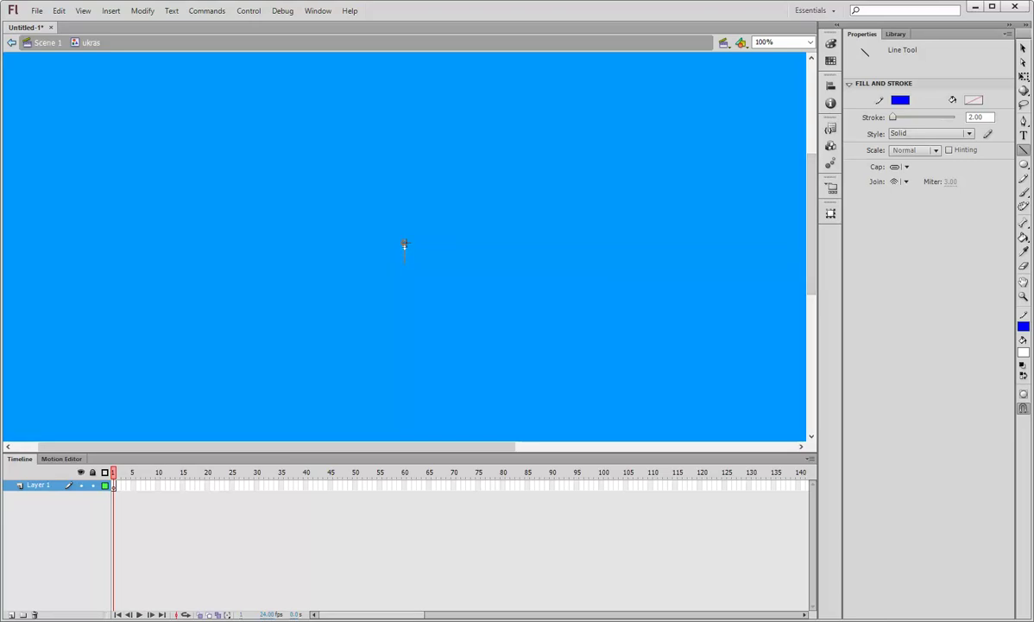
{"action": "left_click_drag", "start_coordinate": [404, 264], "coordinate": [404, 245]}
Step: Set the blue line's height to 25 px and return to the main scene
{"action": "left_click", "coordinate": [1022, 49]}
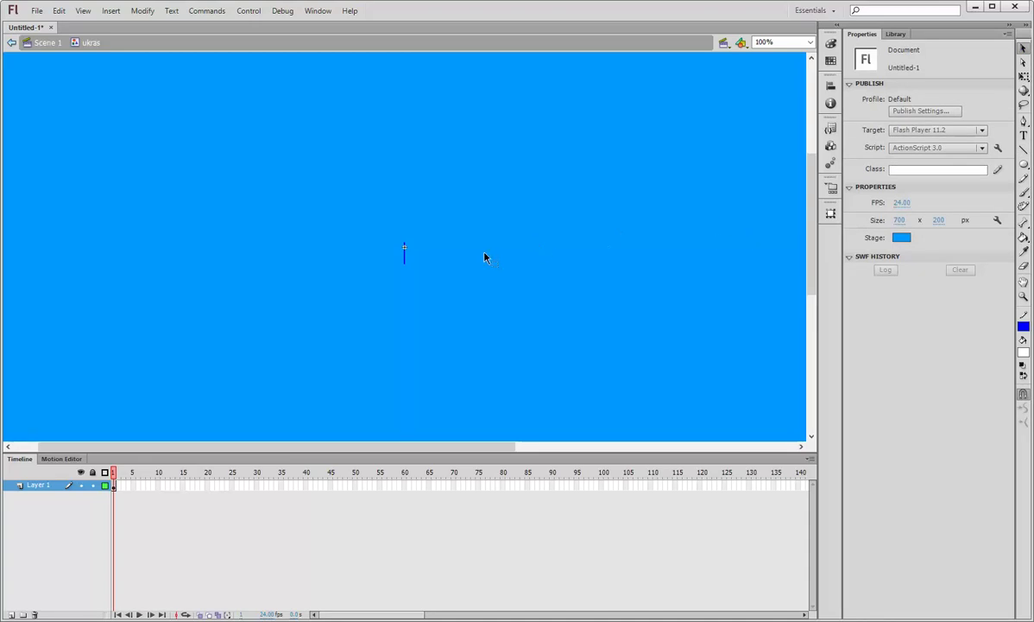
{"action": "left_click", "coordinate": [404, 259]}
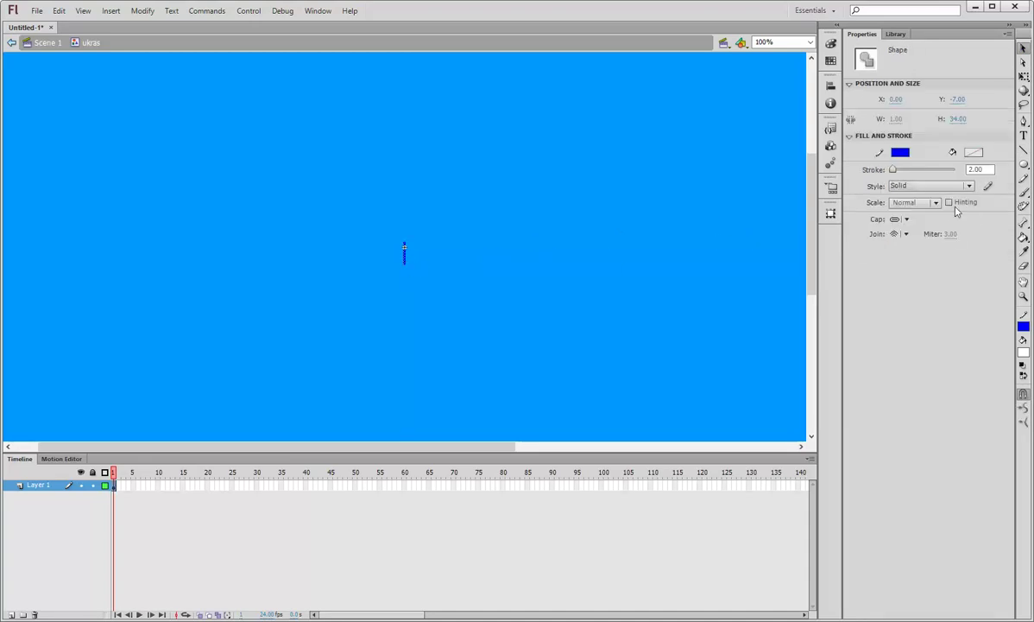
{"action": "left_click", "coordinate": [964, 122]}
{"action": "type", "text": "25"}
{"action": "key", "text": "Return"}
{"action": "left_click", "coordinate": [53, 45]}
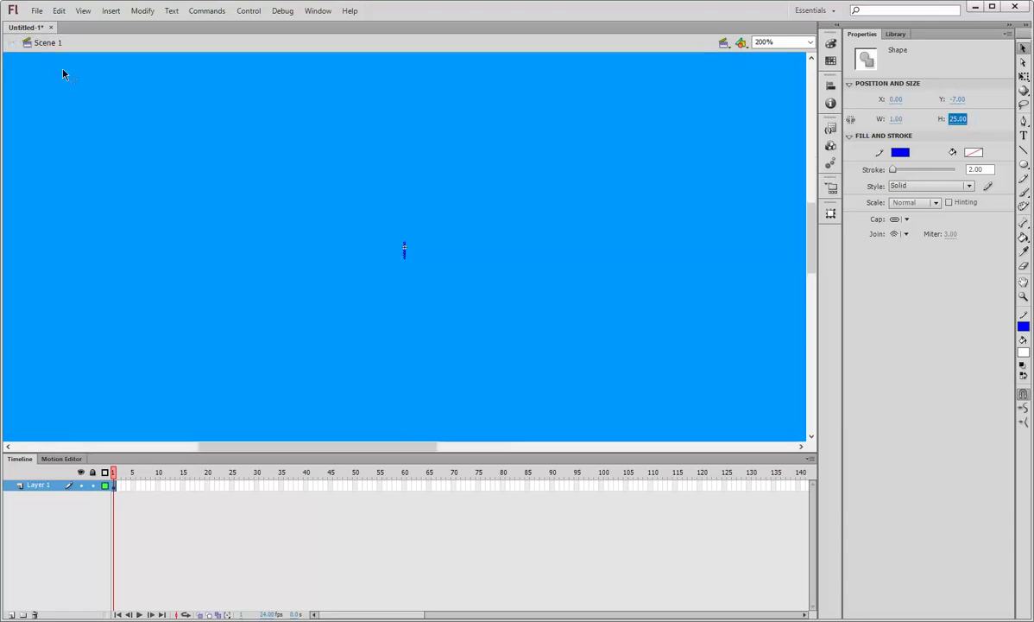
Step: Set the Deco tool to the Symmetry Brush in Rotate Around mode, using the ukras symbol as its module
{"action": "left_click", "coordinate": [1024, 207]}
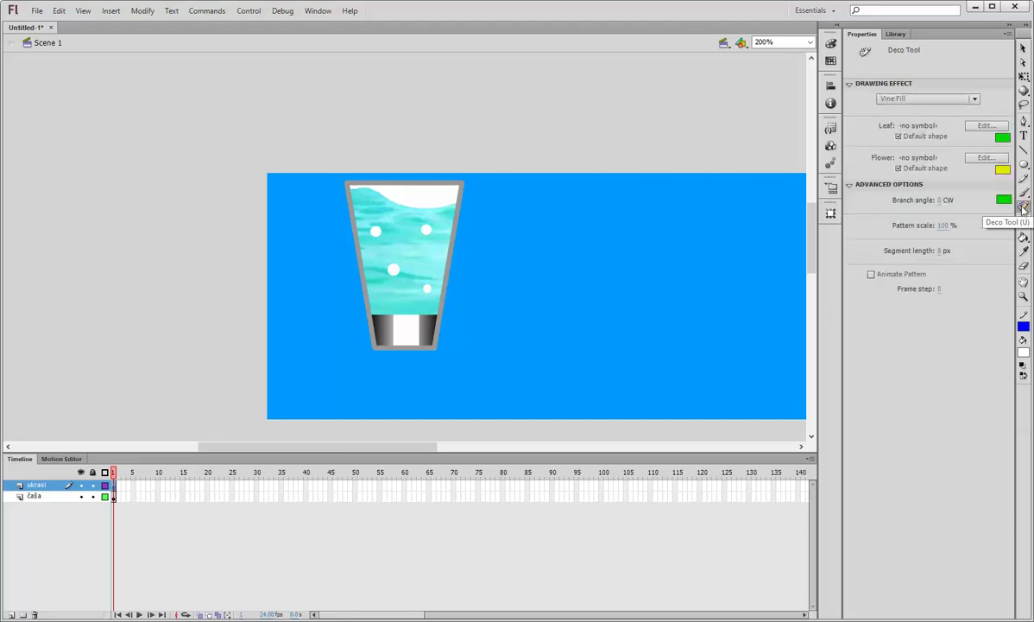
{"action": "left_click", "coordinate": [931, 100]}
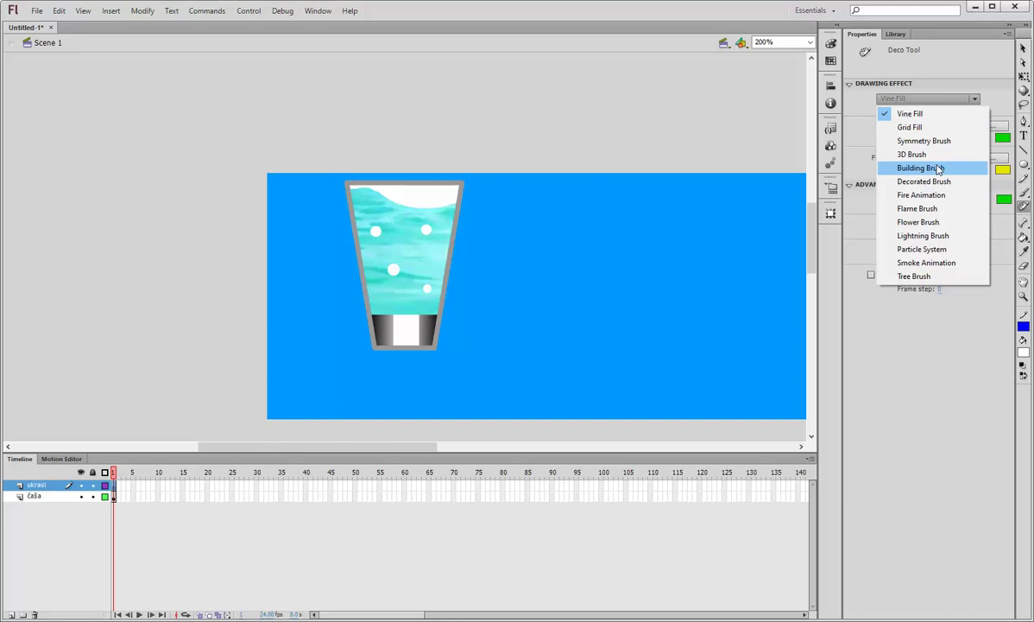
{"action": "left_click", "coordinate": [924, 141]}
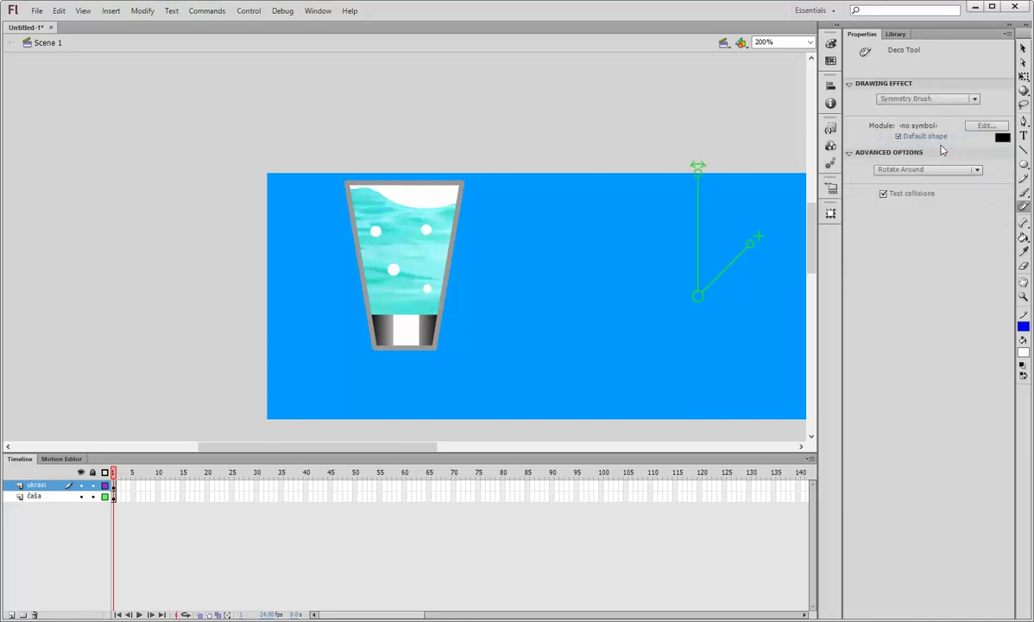
{"action": "left_click", "coordinate": [987, 126]}
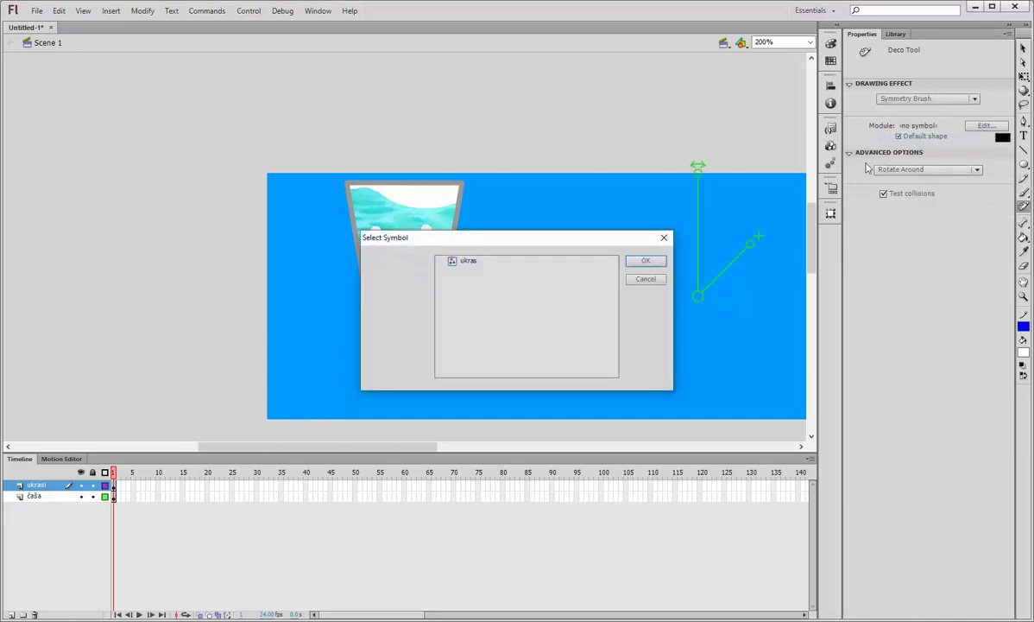
{"action": "left_click", "coordinate": [463, 263]}
{"action": "left_click", "coordinate": [645, 261]}
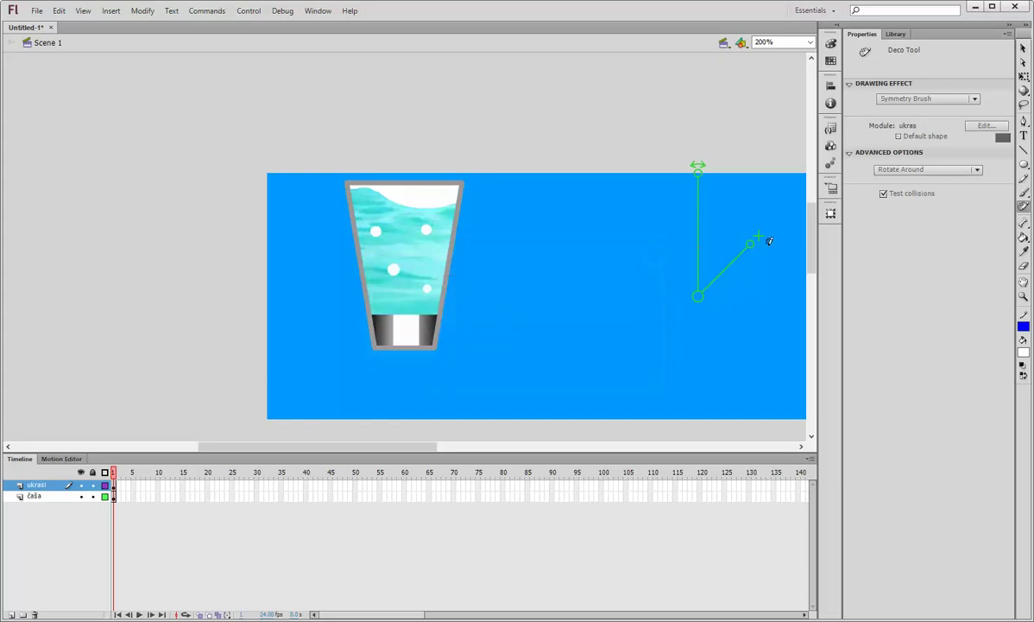
{"action": "left_click", "coordinate": [915, 169]}
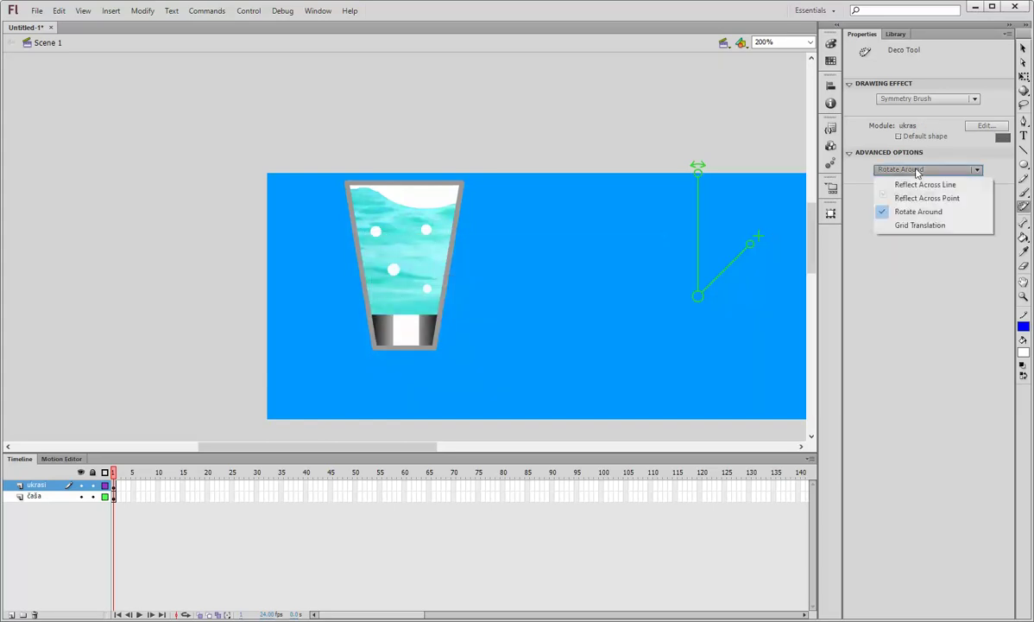
{"action": "left_click", "coordinate": [907, 214]}
{"action": "left_click", "coordinate": [733, 326]}
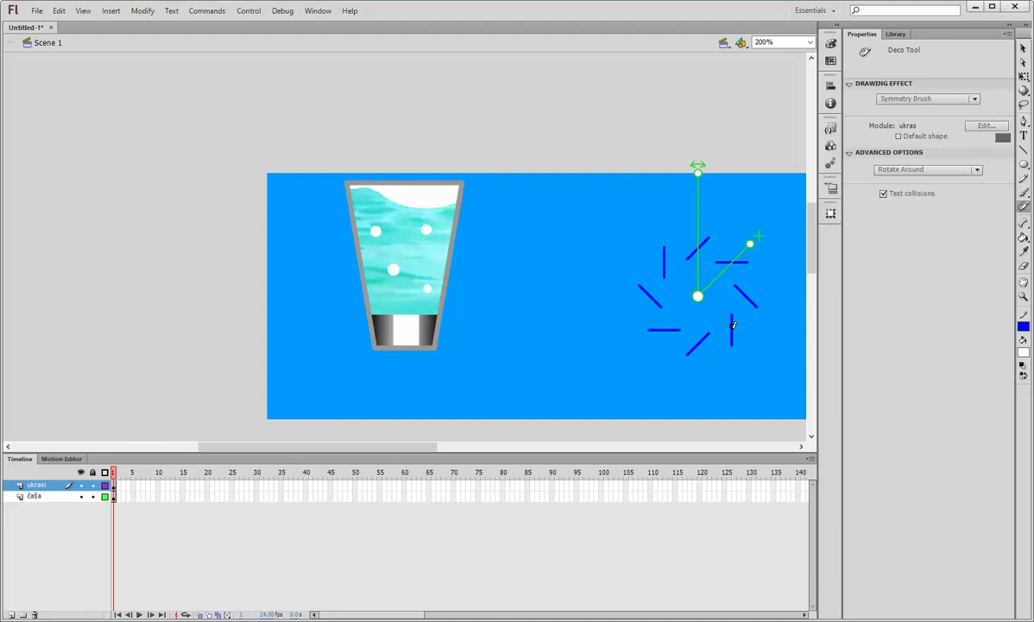
{"action": "left_click", "coordinate": [57, 11]}
{"action": "left_click", "coordinate": [73, 26]}
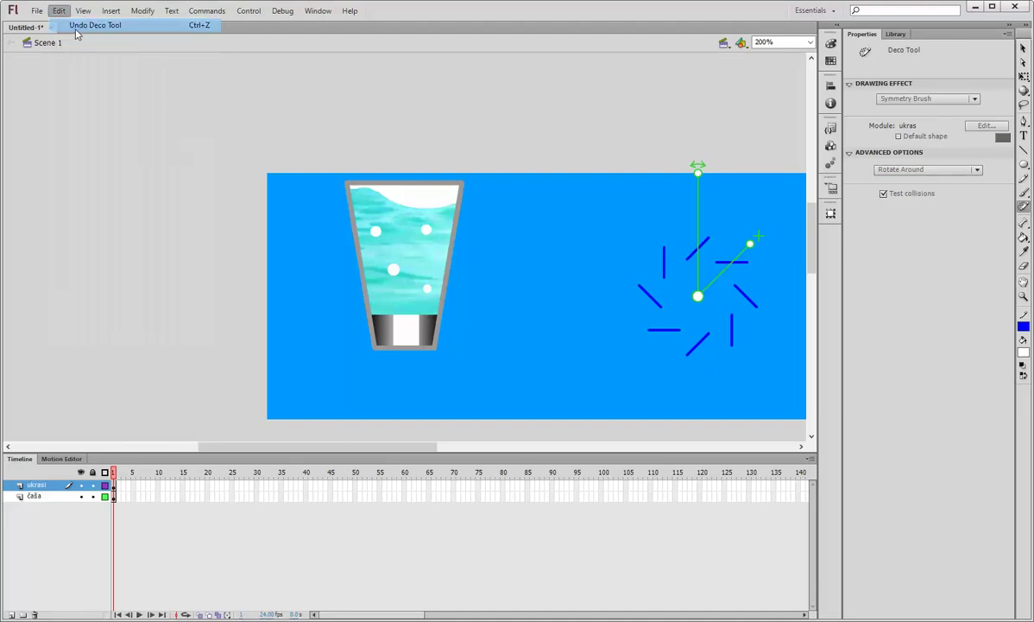
Step: Place a ring of radial ukras lines around the symmetry centre and narrow their spacing to make ten rays
{"action": "left_click", "coordinate": [701, 324]}
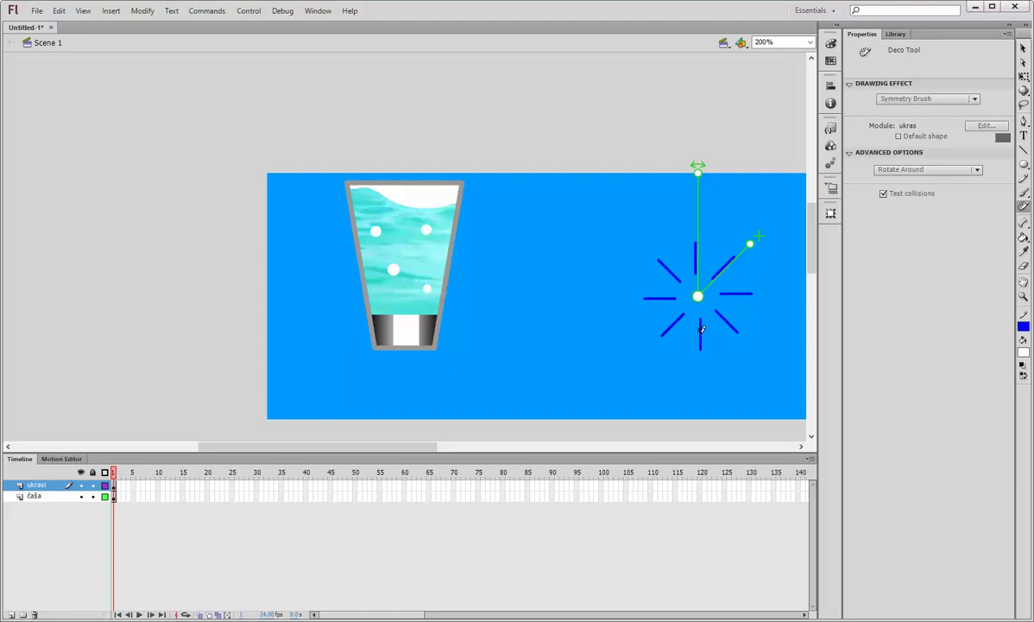
{"action": "mouse_move", "coordinate": [751, 247]}
{"action": "left_mouse_down"}
{"action": "mouse_move", "coordinate": [761, 246]}
{"action": "mouse_move", "coordinate": [757, 256]}
{"action": "mouse_move", "coordinate": [745, 239]}
{"action": "left_mouse_up"}
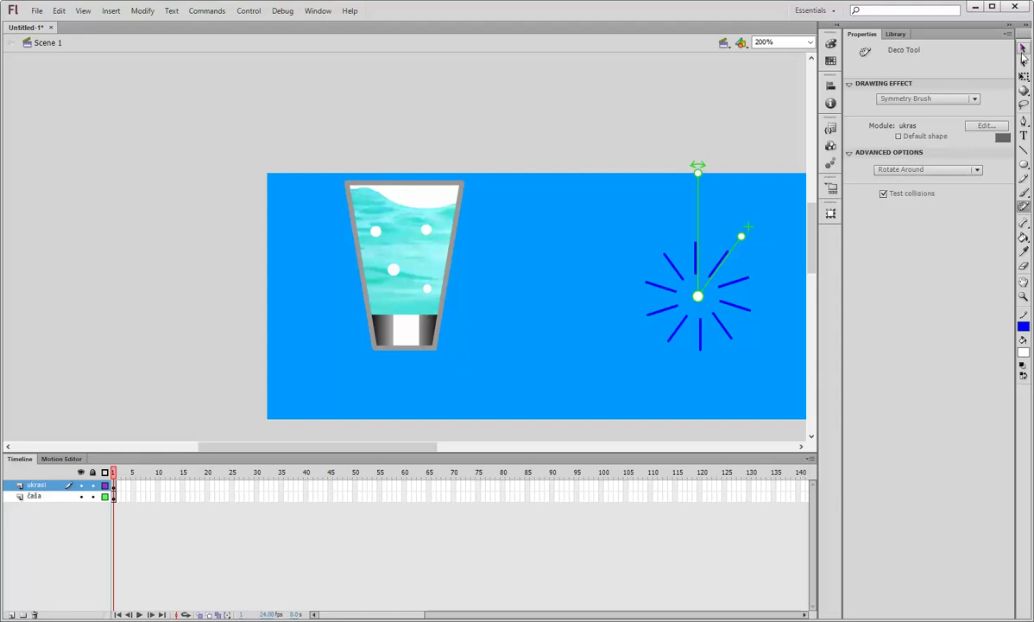
{"action": "left_click", "coordinate": [1023, 50]}
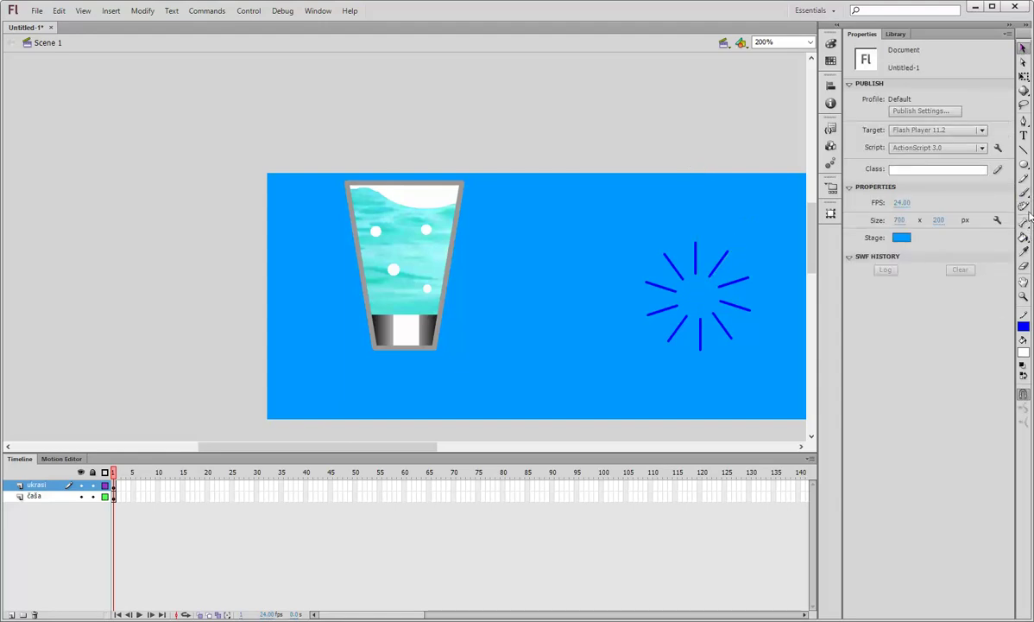
Step: Draw an unfilled circle about 29 px wide with a blue 2.00 stroke between the glass and the ray ring, and select it
{"action": "left_click", "coordinate": [1024, 166]}
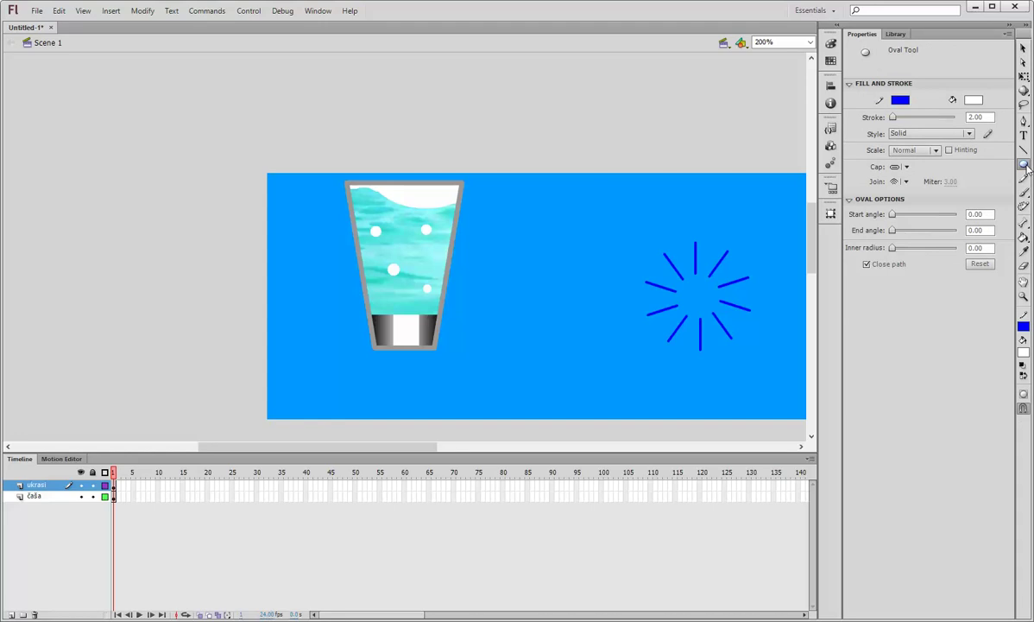
{"action": "left_click", "coordinate": [1024, 166]}
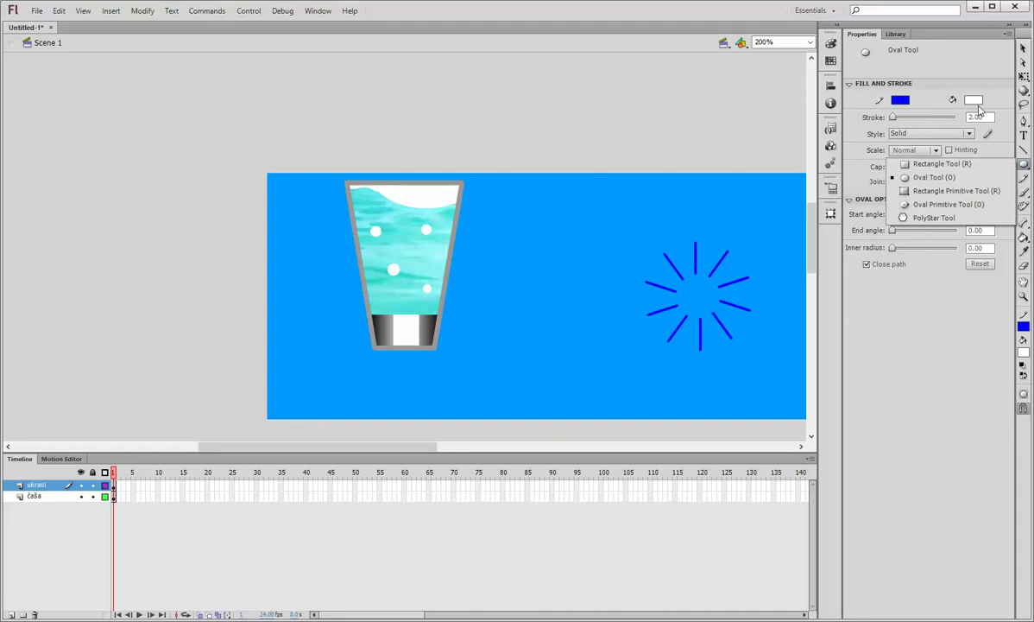
{"action": "left_click", "coordinate": [975, 103]}
{"action": "left_click", "coordinate": [1015, 114]}
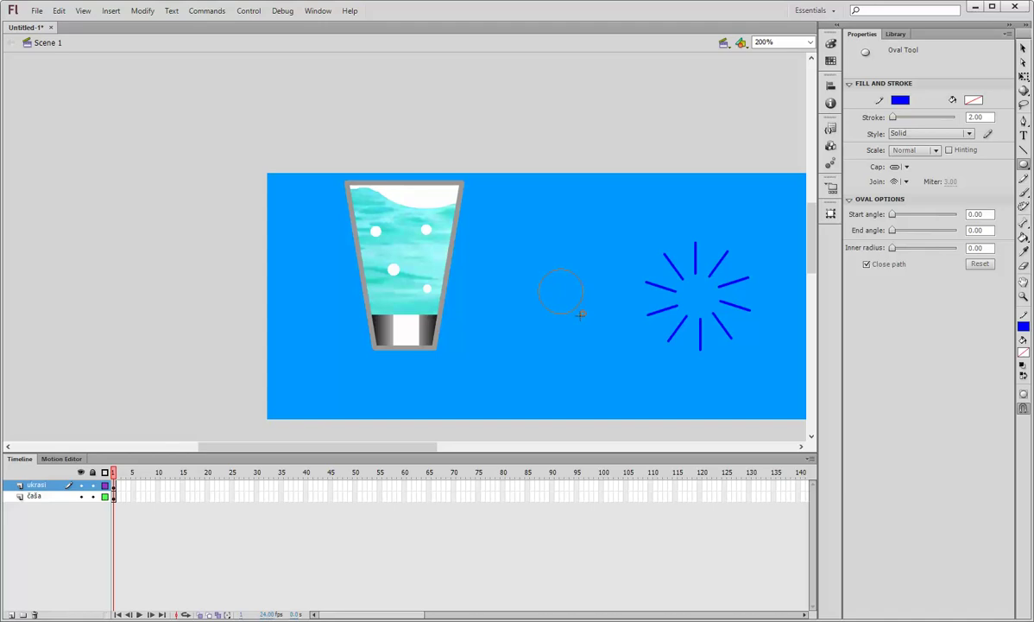
{"action": "left_click_drag", "start_coordinate": [574, 304], "coordinate": [575, 304]}
{"action": "key", "text": "v"}
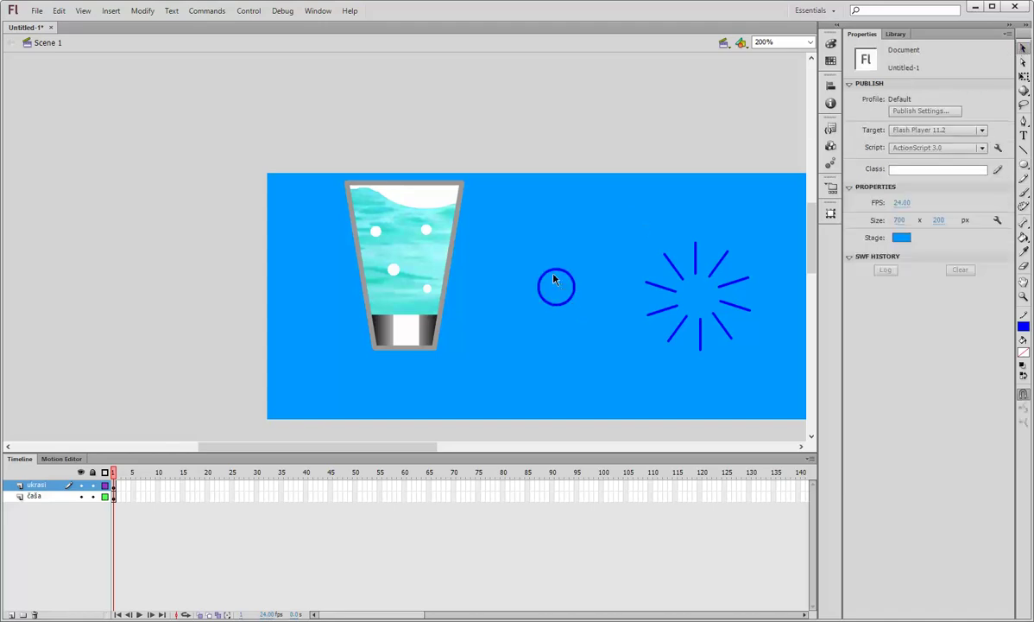
{"action": "left_click", "coordinate": [571, 277]}
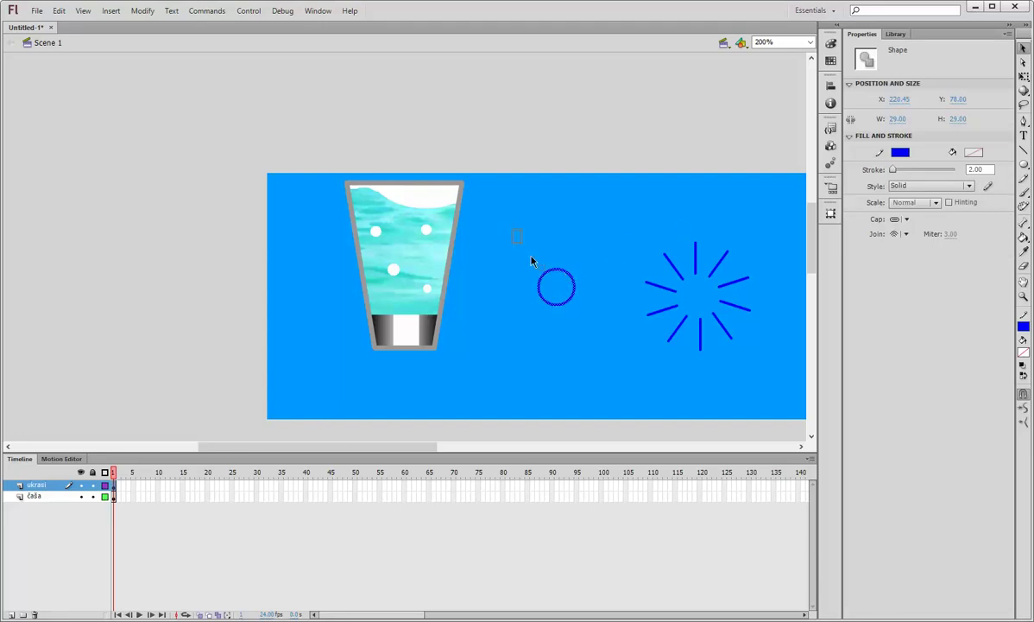
Step: Select the circle together with the ray ring and align their centres horizontally and vertically
{"action": "left_click_drag", "start_coordinate": [772, 391], "coordinate": [771, 388]}
{"action": "key", "text": "ctrl+k"}
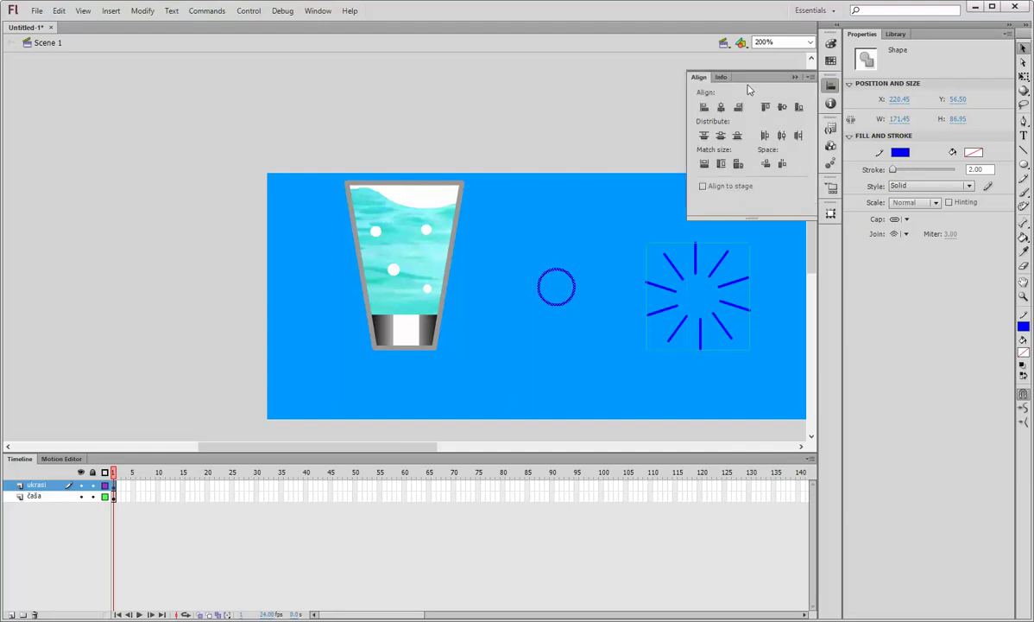
{"action": "left_click", "coordinate": [723, 108]}
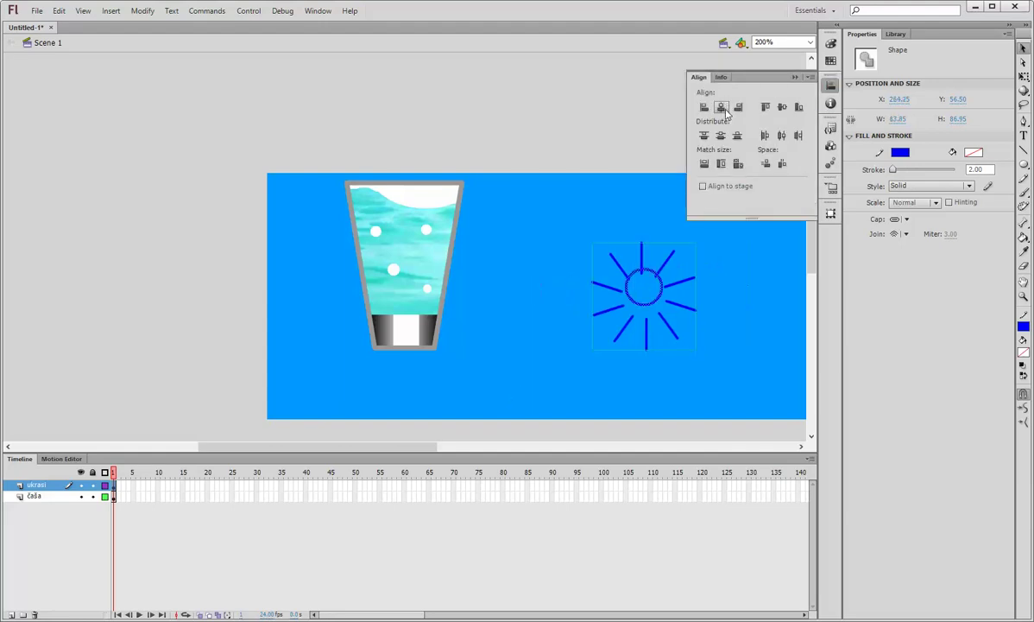
{"action": "left_click", "coordinate": [781, 107]}
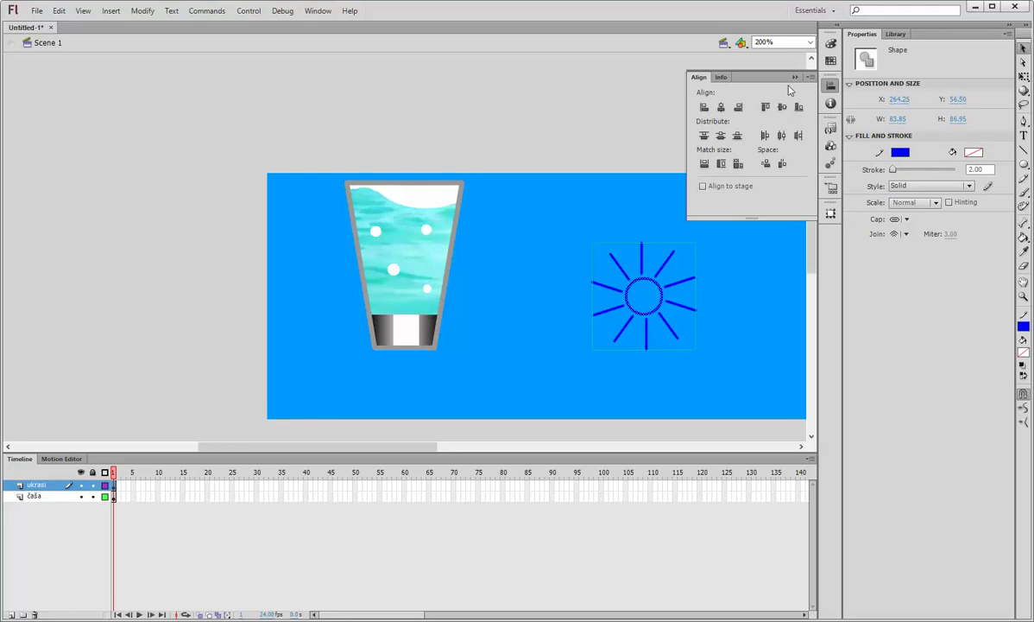
{"action": "left_click", "coordinate": [795, 77]}
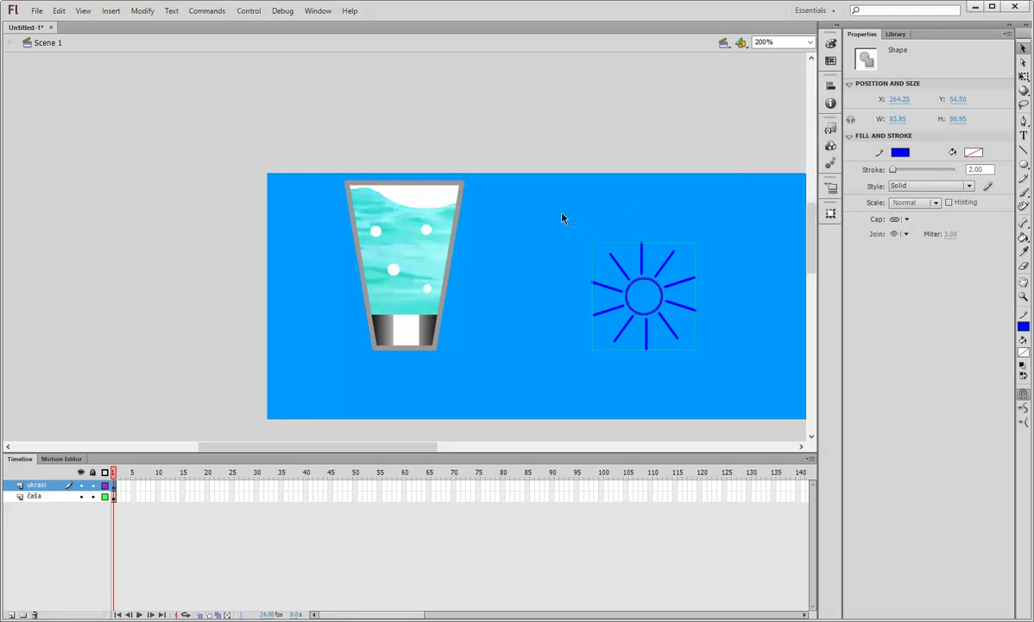
Step: Break apart the circle and ray ring, and group the pieces into one sun ornament
{"action": "left_click", "coordinate": [141, 11]}
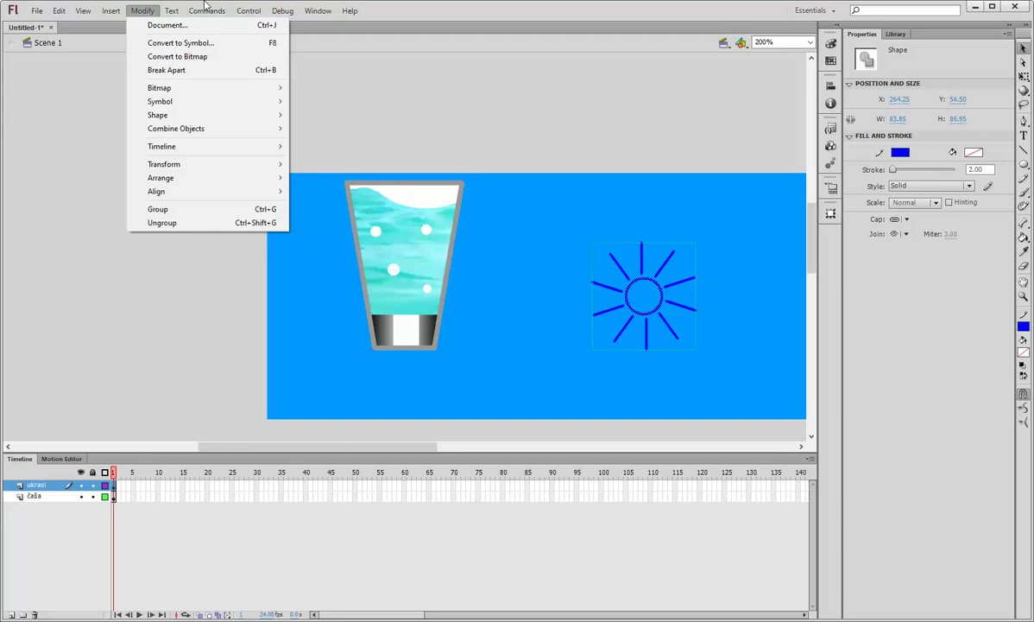
{"action": "left_click", "coordinate": [152, 70]}
{"action": "left_click", "coordinate": [142, 12]}
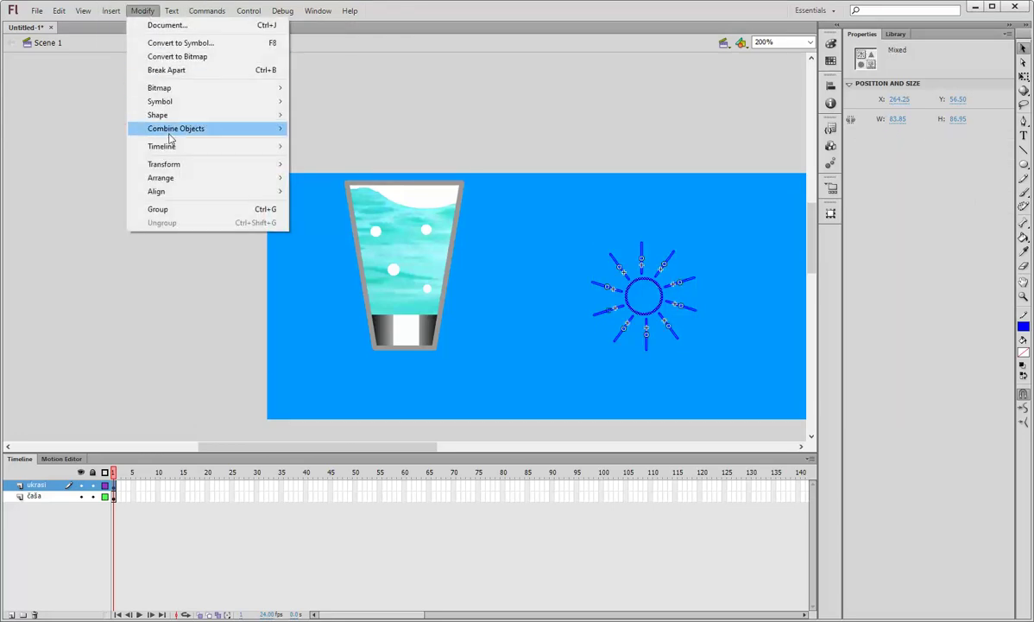
{"action": "left_click", "coordinate": [175, 210]}
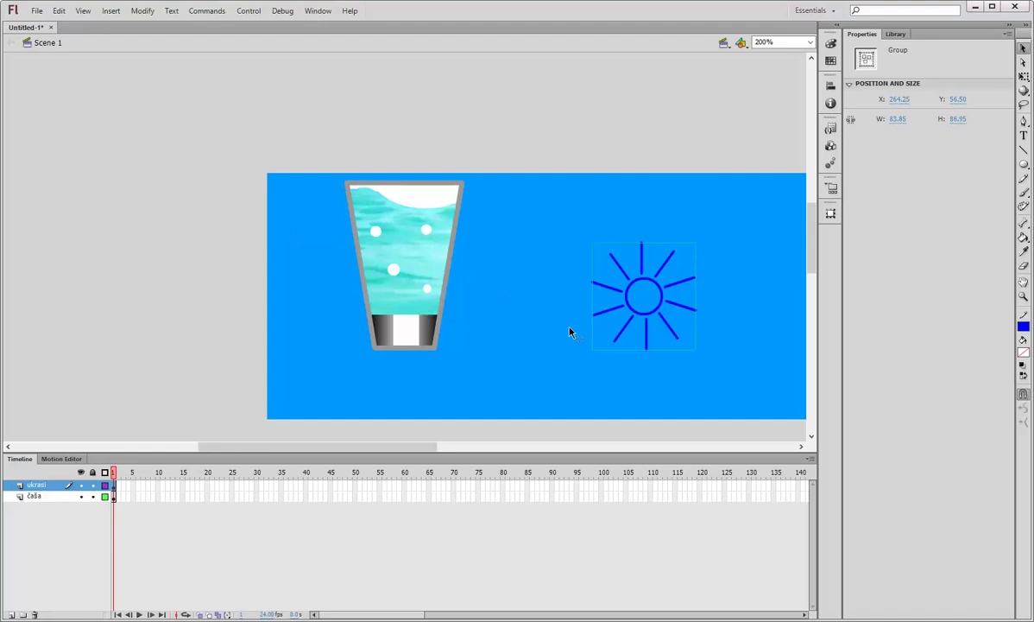
Step: Scale the sun ornament down to about 26 x 27 px and move it near the banner's right edge
{"action": "key", "text": "q"}
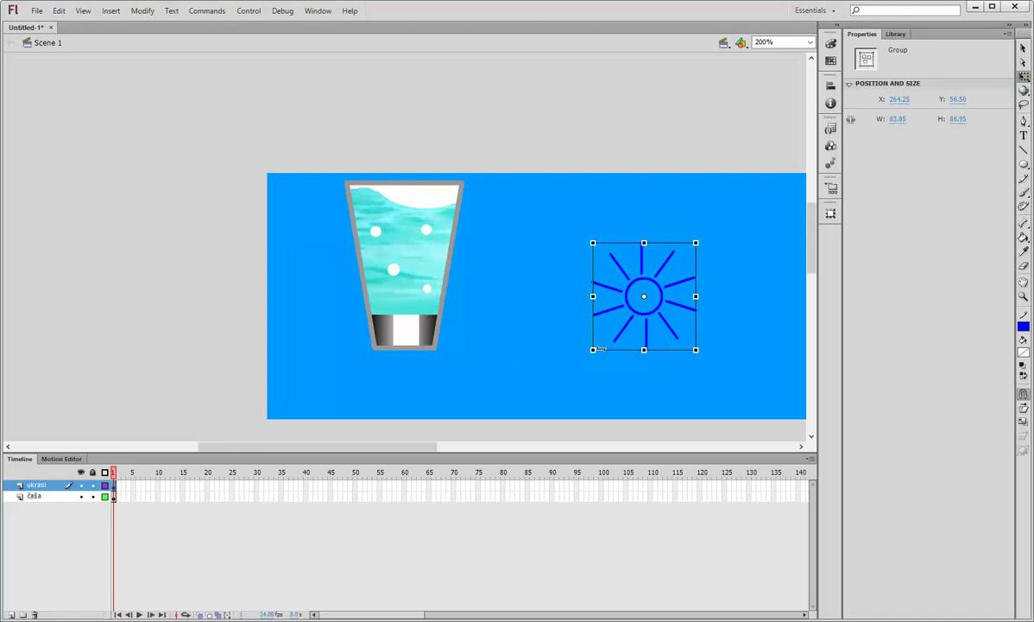
{"action": "left_click_drag", "start_coordinate": [593, 350], "coordinate": [628, 321]}
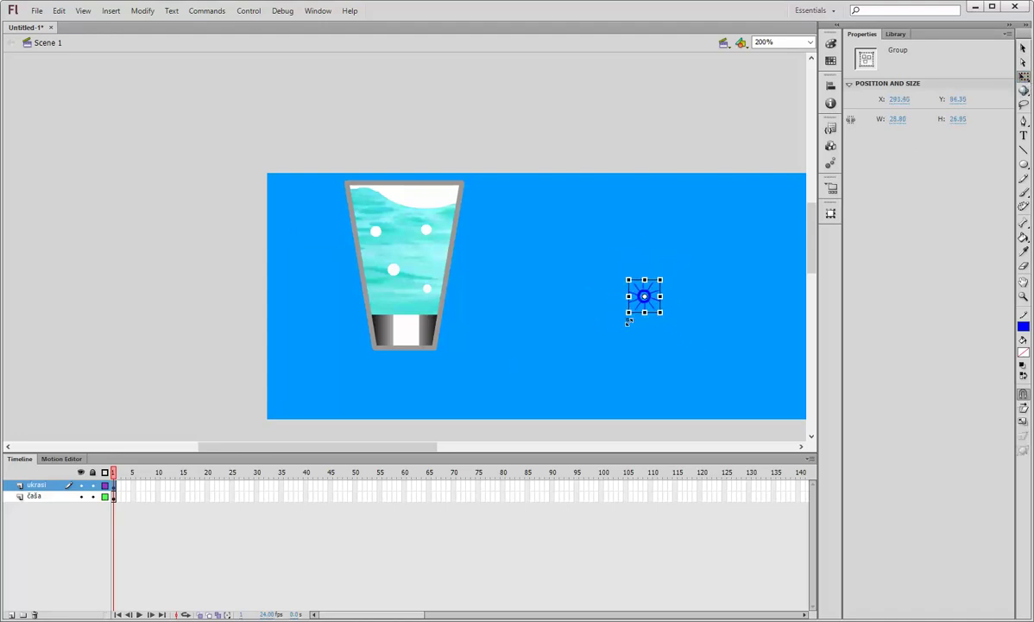
{"action": "left_click", "coordinate": [801, 447]}
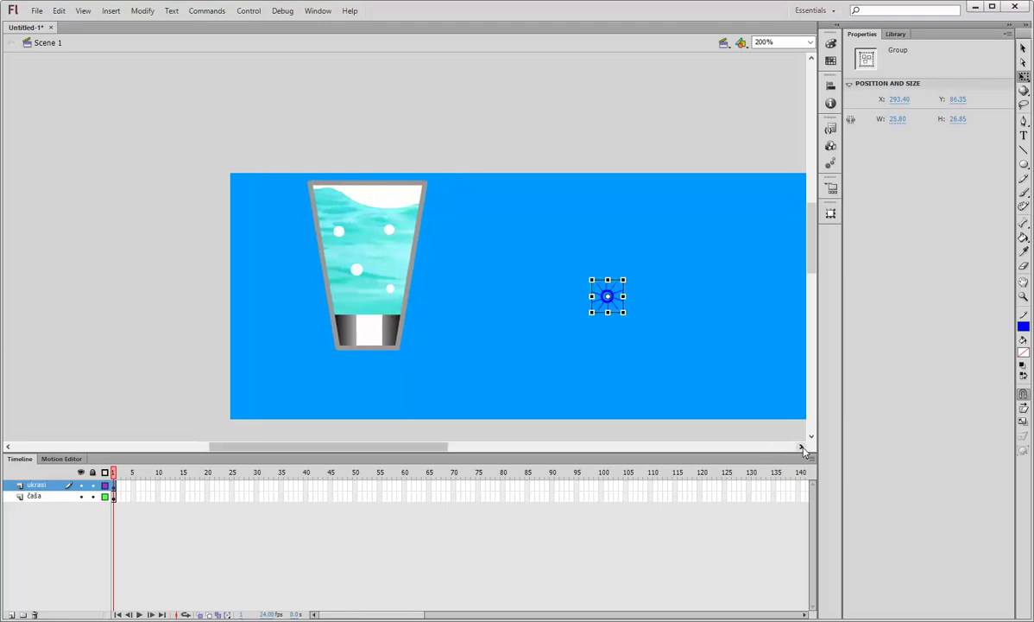
{"action": "left_click_drag", "start_coordinate": [803, 450], "coordinate": [803, 449]}
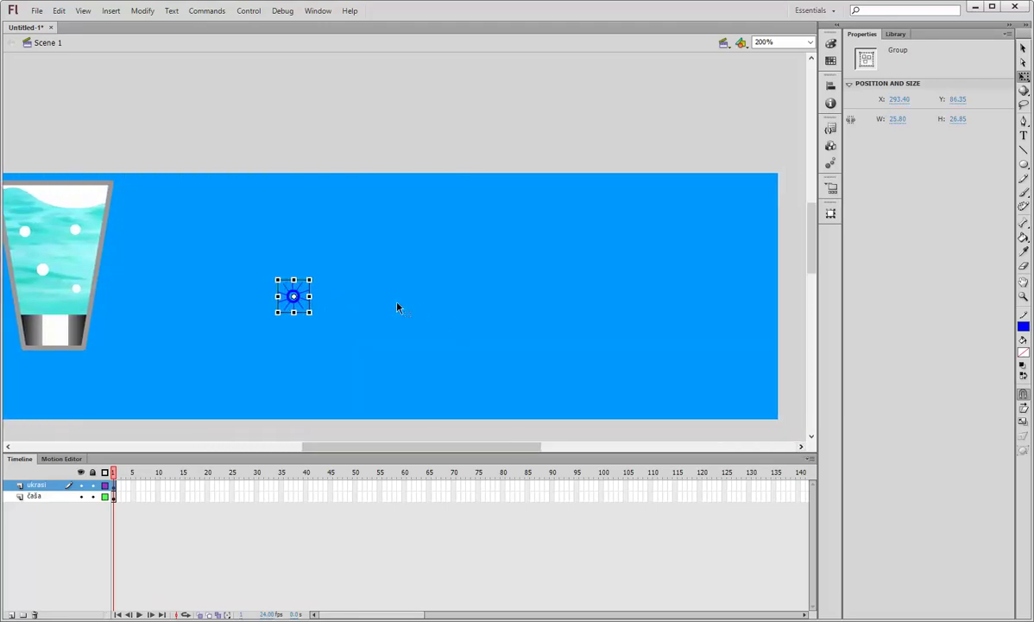
{"action": "key", "text": "v"}
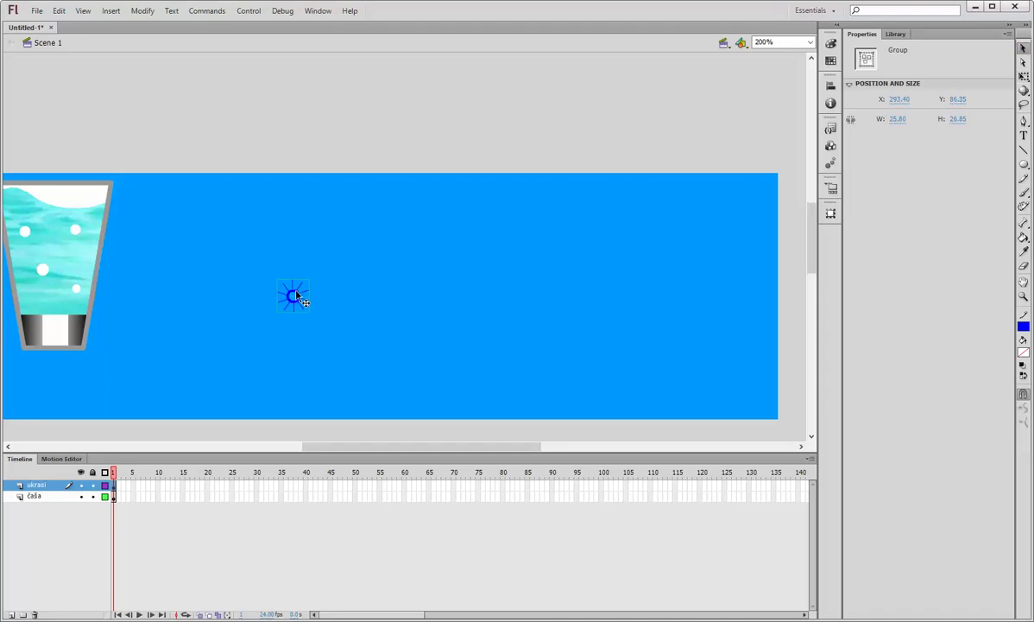
{"action": "left_click_drag", "start_coordinate": [296, 296], "coordinate": [548, 283]}
{"action": "left_click_drag", "start_coordinate": [706, 276], "coordinate": [706, 277]}
Step: Copy the sun ornament, paste a duplicate and place it to the lower left of the original
{"action": "right_click", "coordinate": [706, 277]}
{"action": "left_click", "coordinate": [706, 291]}
{"action": "right_click", "coordinate": [705, 291]}
{"action": "left_click", "coordinate": [682, 319]}
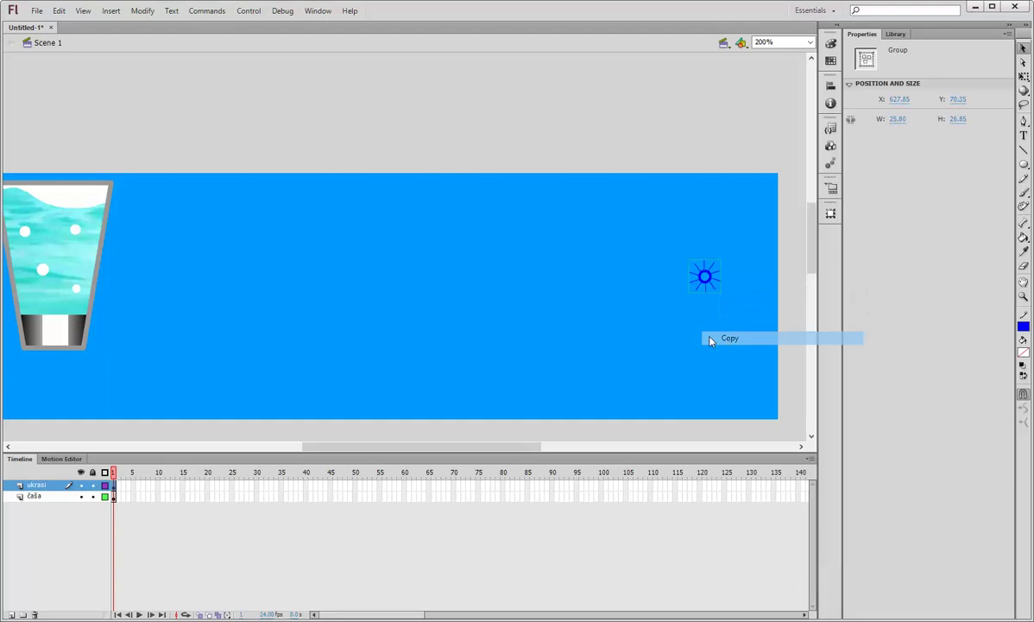
{"action": "right_click", "coordinate": [657, 342]}
{"action": "left_click", "coordinate": [668, 369]}
{"action": "right_click", "coordinate": [661, 353]}
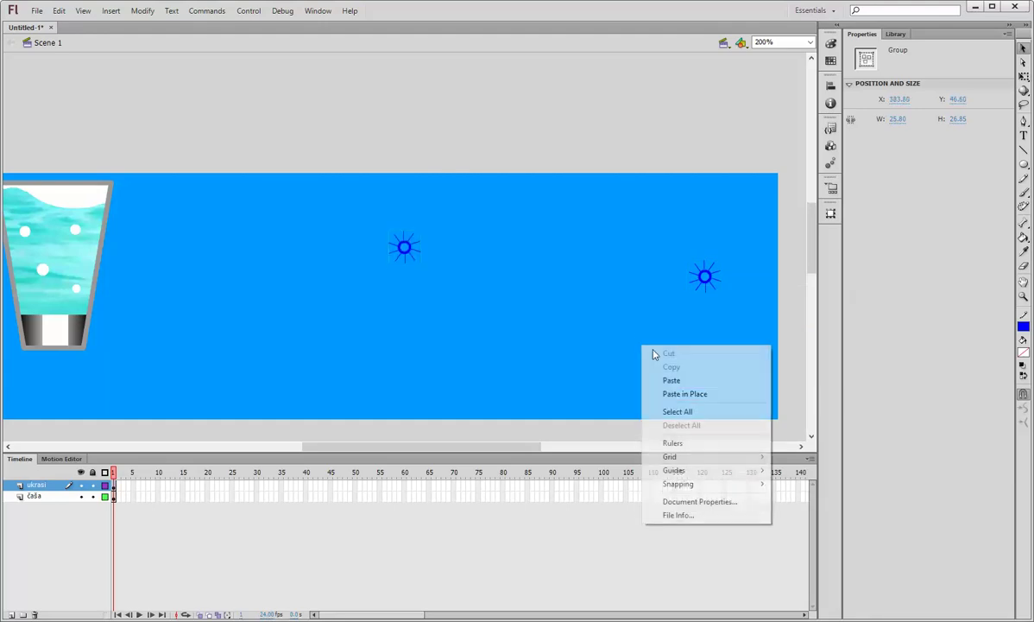
{"action": "left_click", "coordinate": [667, 380]}
{"action": "right_click", "coordinate": [647, 381]}
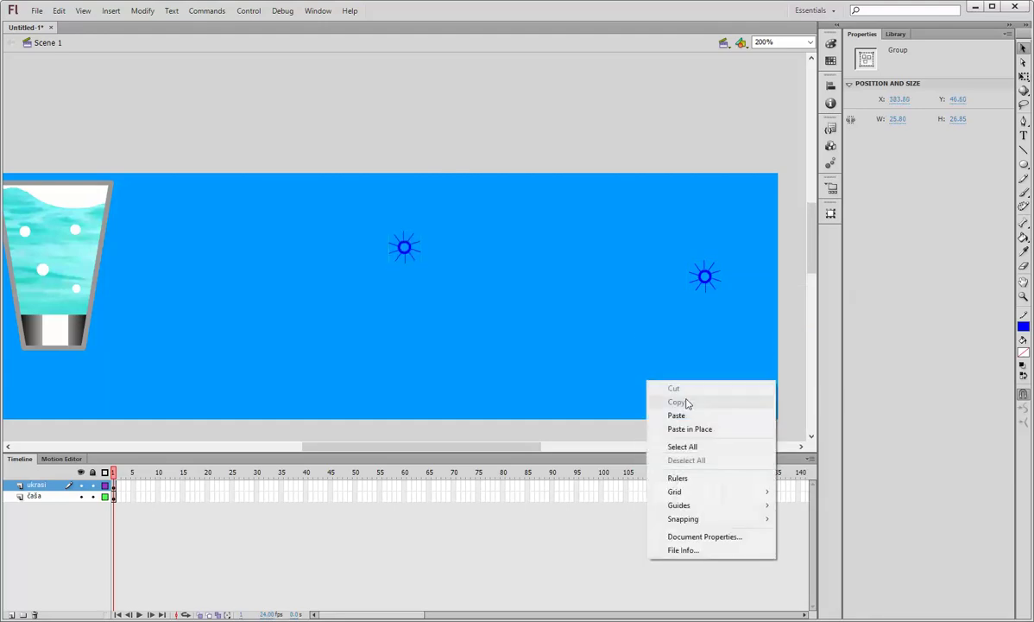
{"action": "left_click", "coordinate": [682, 418]}
{"action": "left_click_drag", "start_coordinate": [406, 252], "coordinate": [591, 307]}
Step: Paste two more sun ornaments and place them side by side below the first two
{"action": "key", "text": "ctrl+v"}
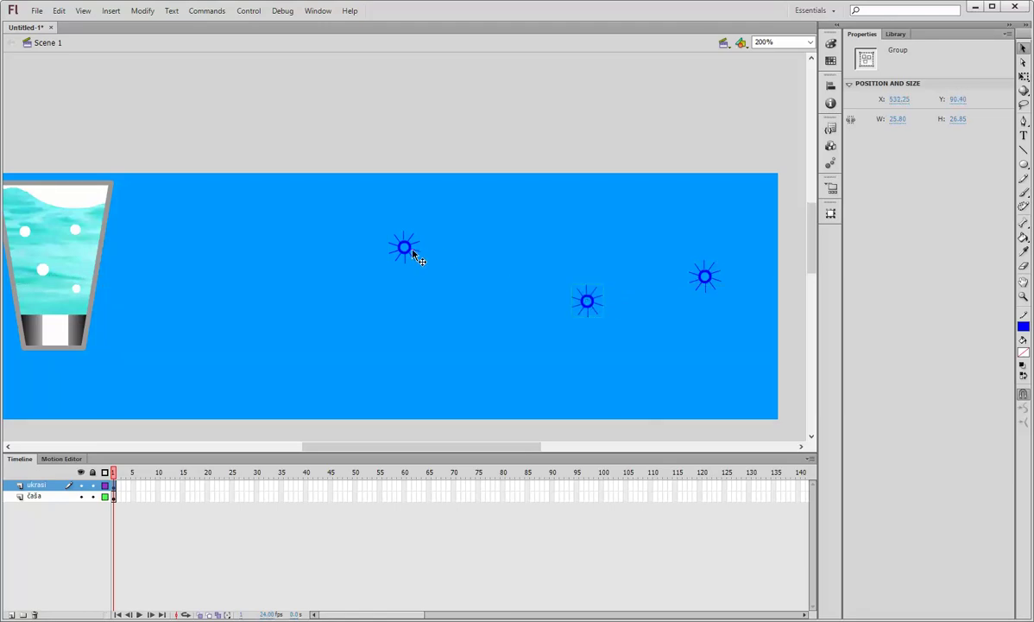
{"action": "left_click_drag", "start_coordinate": [413, 254], "coordinate": [520, 377]}
{"action": "key", "text": "ctrl+v"}
{"action": "left_click_drag", "start_coordinate": [416, 261], "coordinate": [688, 374]}
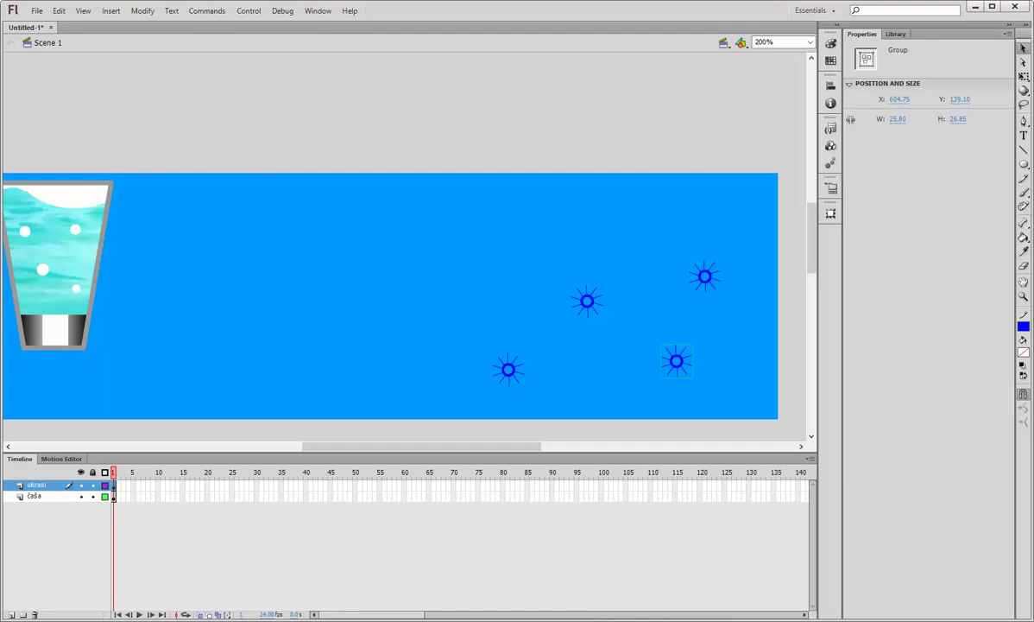
Step: Use the Pen tool to draw a wavy blue 2.00 line from the banner's middle to just past its right edge
{"action": "left_click", "coordinate": [782, 42]}
{"action": "type", "text": "10"}
{"action": "key", "text": "Return"}
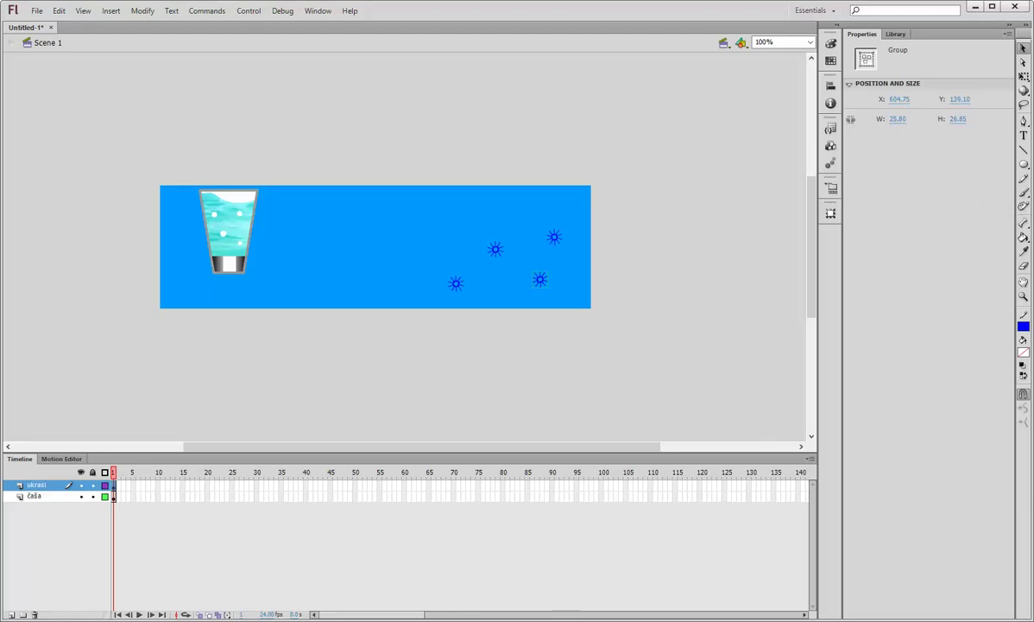
{"action": "left_click", "coordinate": [1024, 122]}
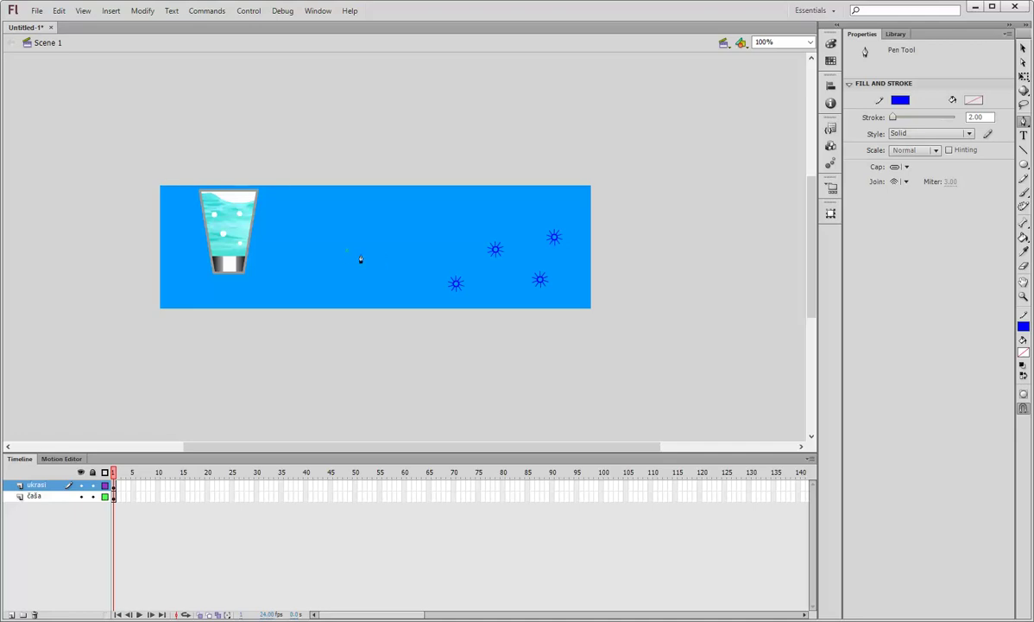
{"action": "left_click", "coordinate": [444, 243]}
{"action": "left_click_drag", "start_coordinate": [496, 252], "coordinate": [547, 252]}
{"action": "left_click", "coordinate": [583, 245]}
{"action": "left_click", "coordinate": [608, 245]}
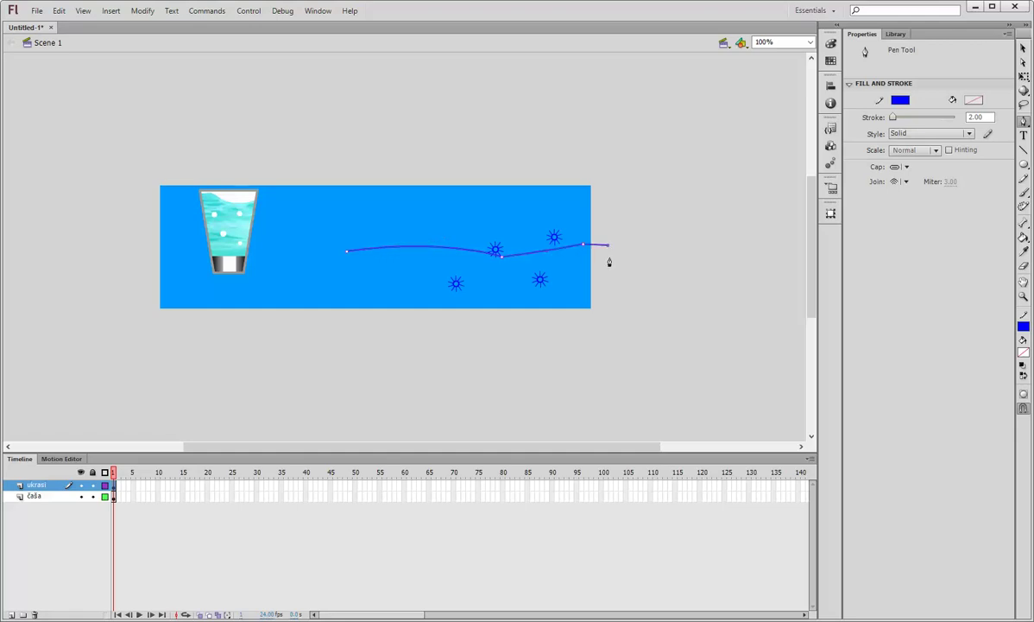
Step: Continue the path around below the banner, up its left side and across the glass base, closing it at the starting point
{"action": "left_click", "coordinate": [616, 312]}
{"action": "left_click", "coordinate": [138, 321]}
{"action": "left_click", "coordinate": [134, 255]}
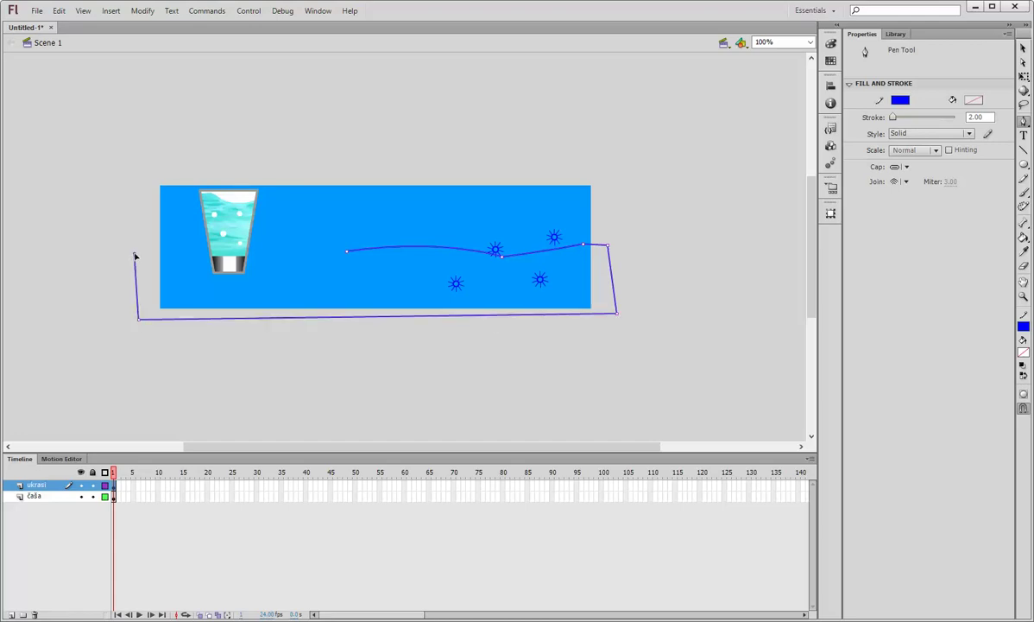
{"action": "left_click", "coordinate": [199, 269]}
{"action": "left_click", "coordinate": [197, 269]}
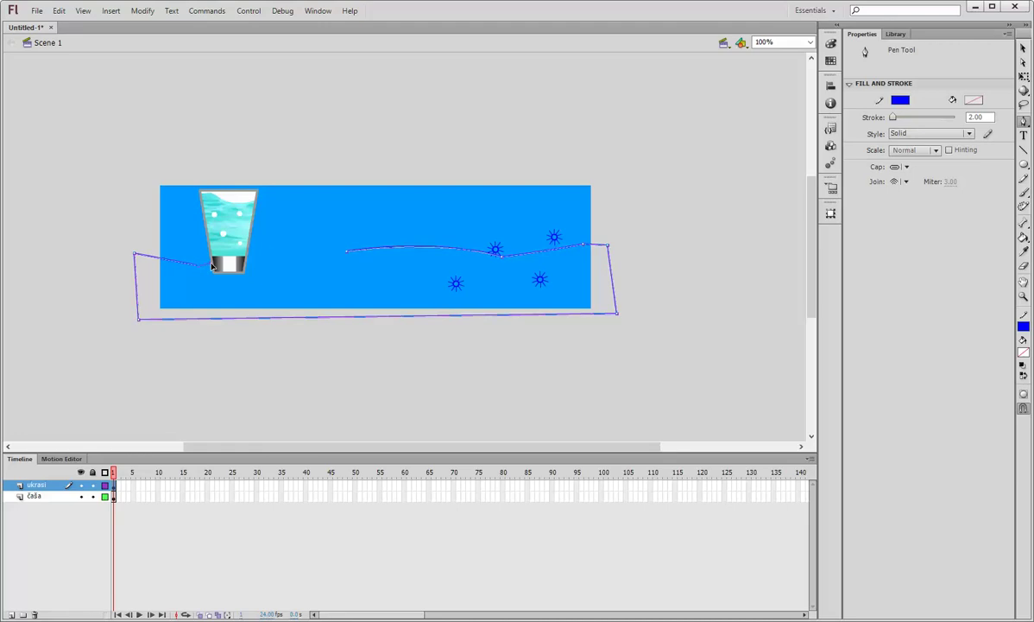
{"action": "left_click", "coordinate": [262, 261]}
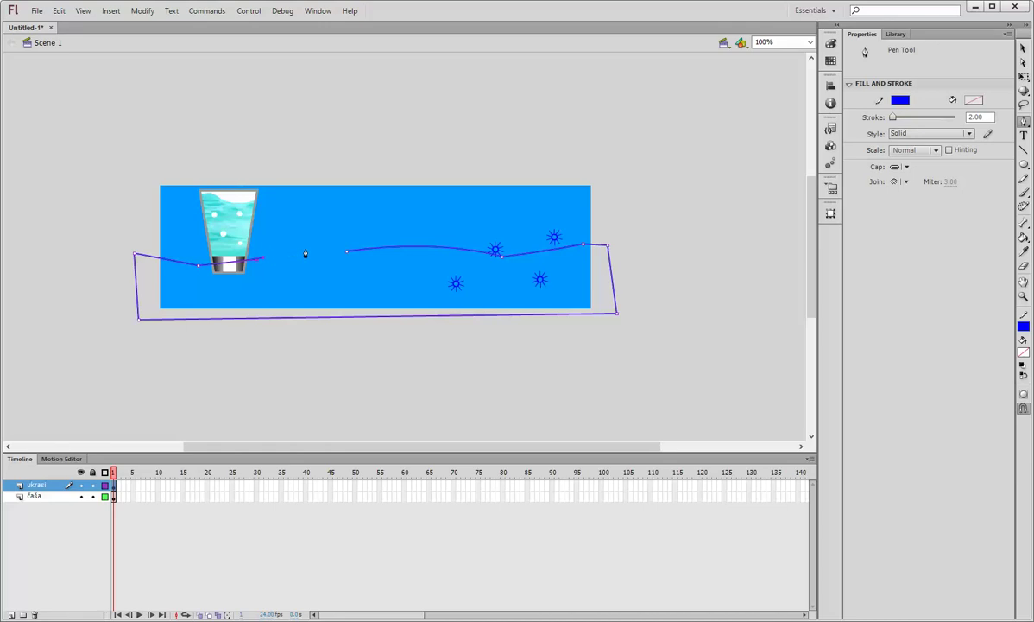
{"action": "left_click", "coordinate": [264, 261]}
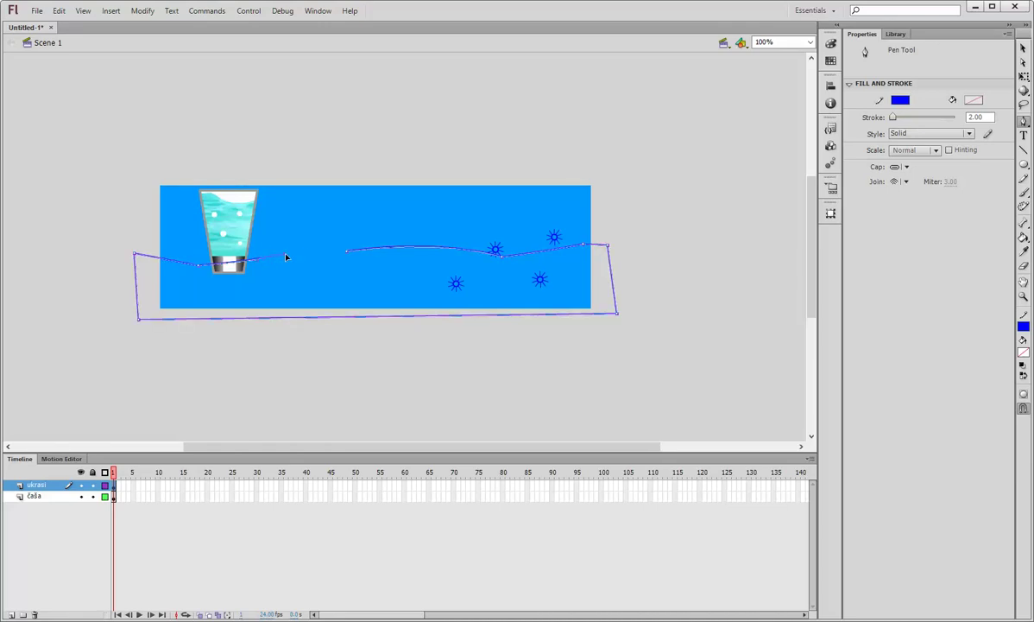
{"action": "left_click", "coordinate": [303, 255]}
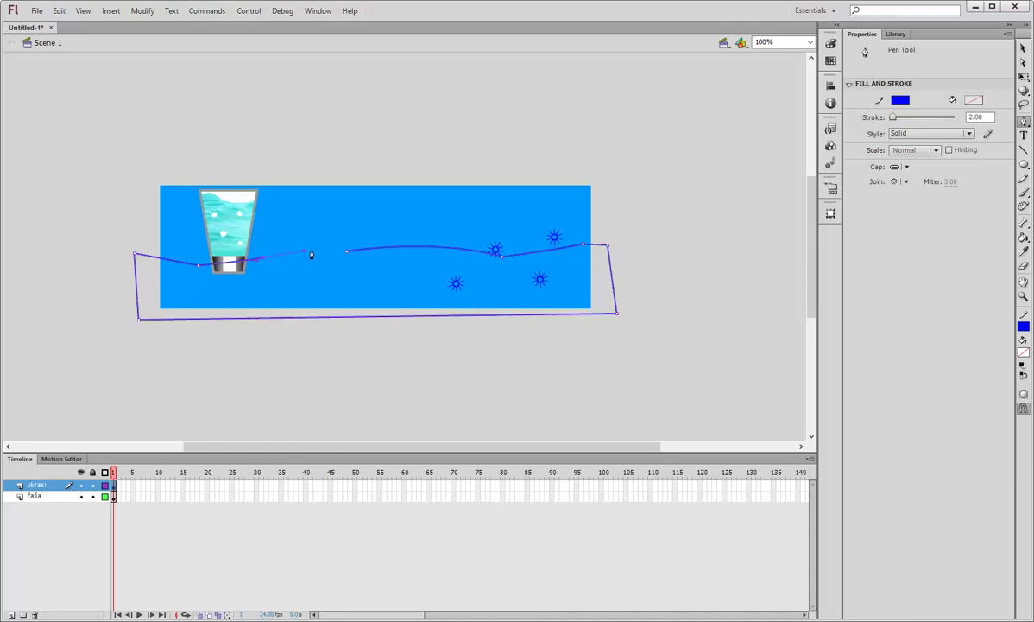
{"action": "left_click", "coordinate": [346, 254]}
{"action": "left_click", "coordinate": [446, 245]}
Step: Select the whole wave outline with Free Transform and stretch it on both sides to about 962 px wide
{"action": "left_click", "coordinate": [1024, 49]}
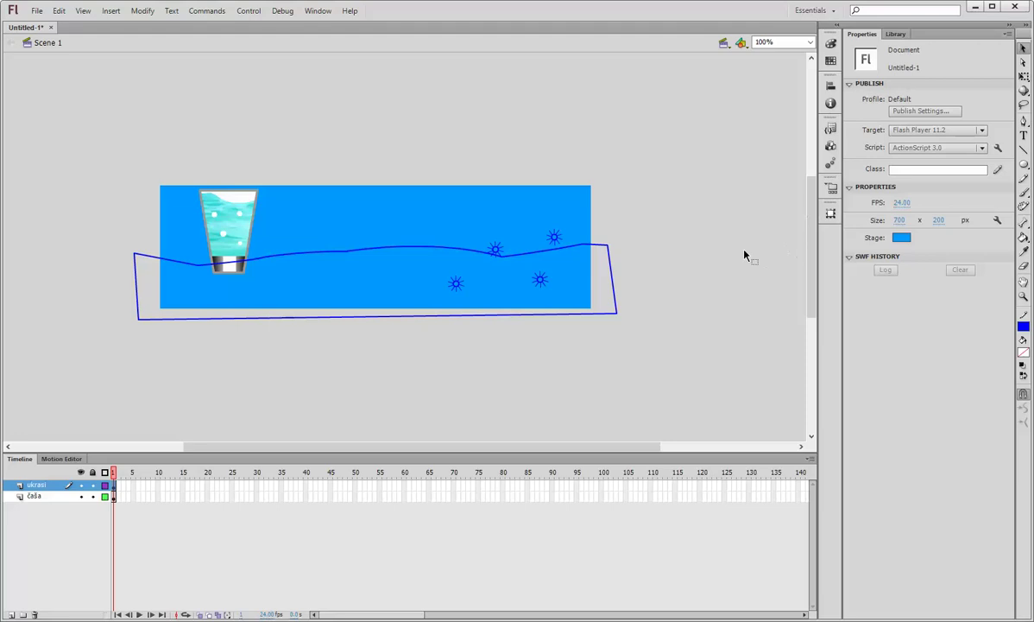
{"action": "key", "text": "q"}
{"action": "left_click", "coordinate": [615, 295]}
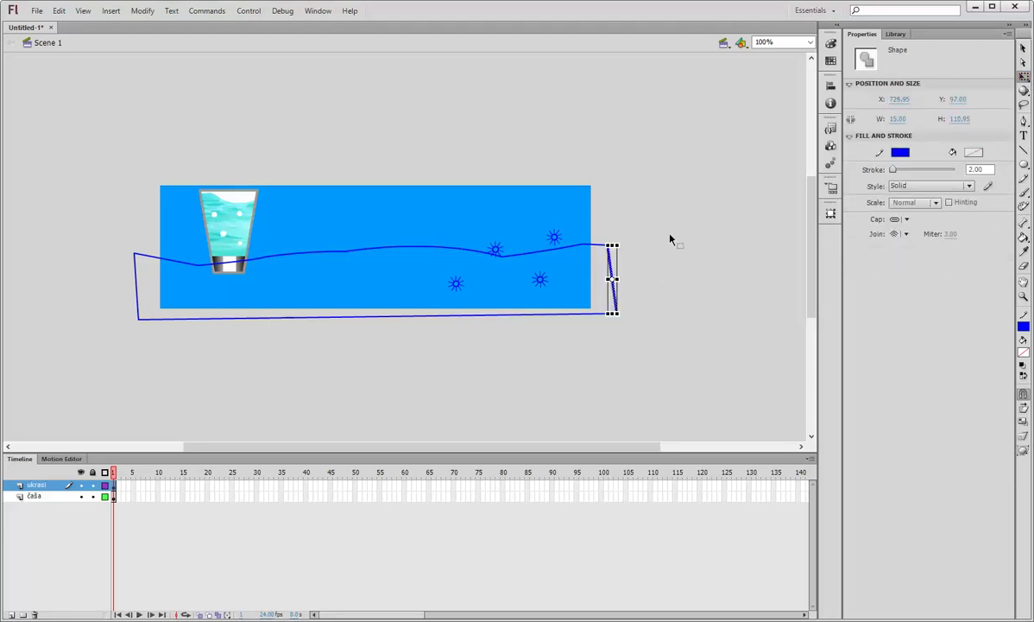
{"action": "left_click", "coordinate": [671, 239]}
{"action": "double_click", "coordinate": [602, 249]}
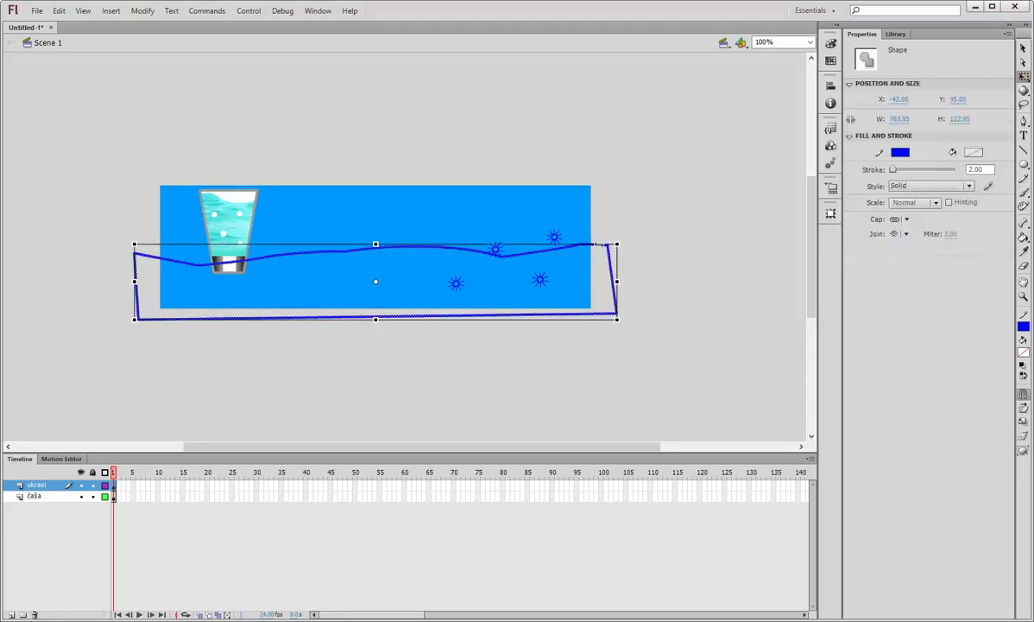
{"action": "left_click_drag", "start_coordinate": [616, 281], "coordinate": [675, 281]}
{"action": "left_click_drag", "start_coordinate": [134, 281], "coordinate": [82, 282]}
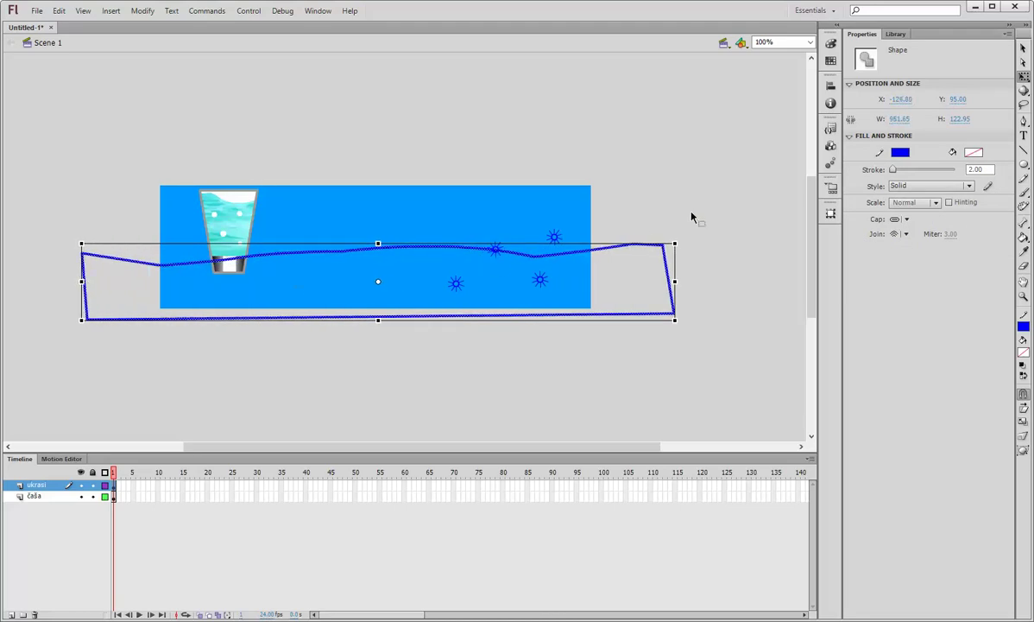
Step: Deselect the wave outline and reshape the sharp dip in its upper edge near the sun ornaments into a smoother curve
{"action": "left_click", "coordinate": [1023, 48]}
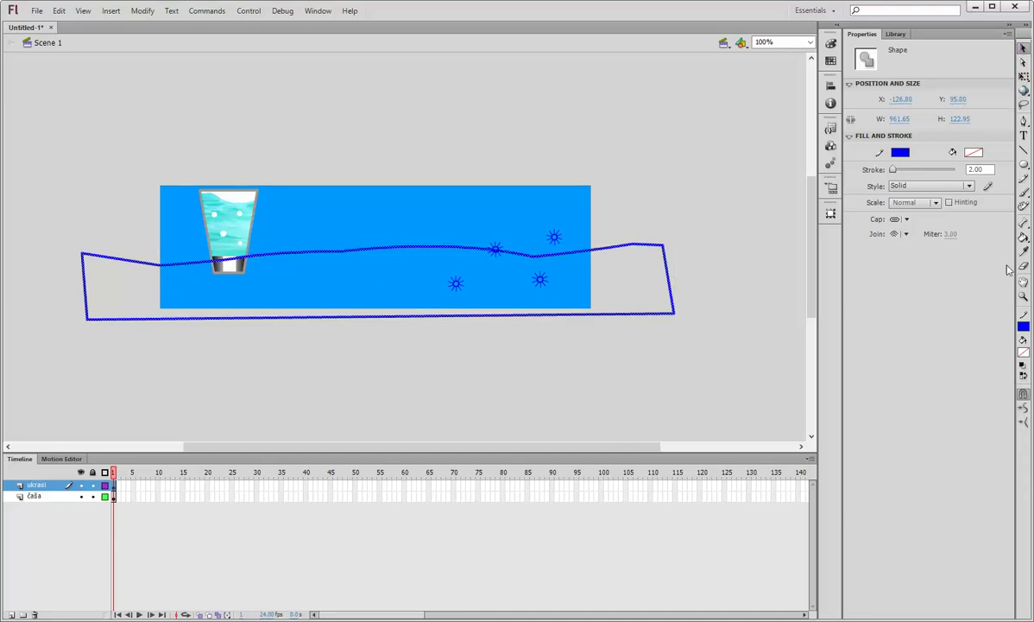
{"action": "left_click", "coordinate": [711, 208]}
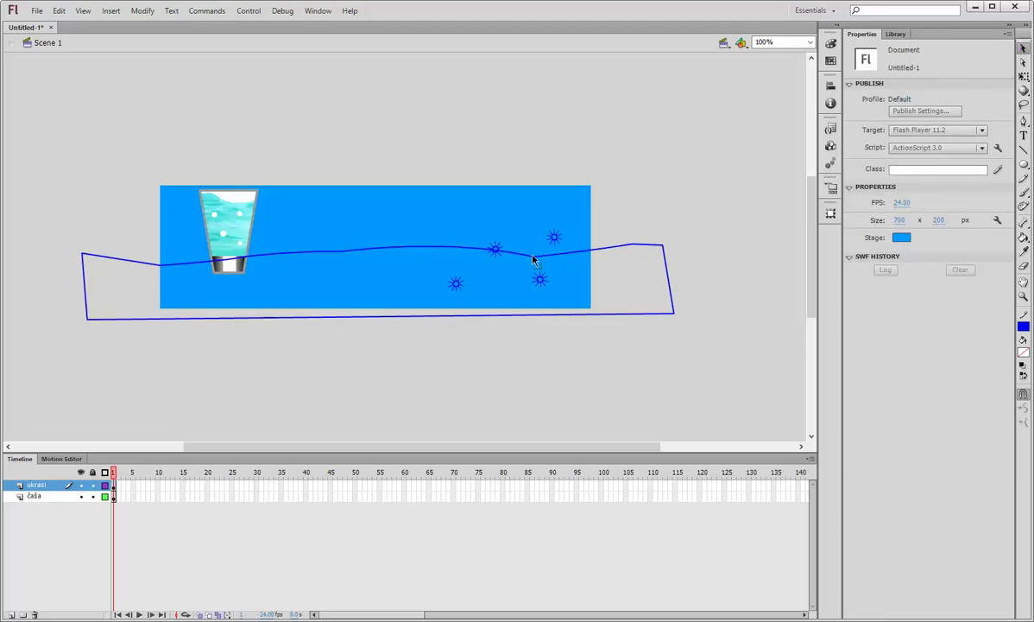
{"action": "left_click_drag", "start_coordinate": [535, 262], "coordinate": [557, 256]}
Step: Fill the wave outline with dark blue using the Paint Bucket
{"action": "left_click", "coordinate": [1023, 237]}
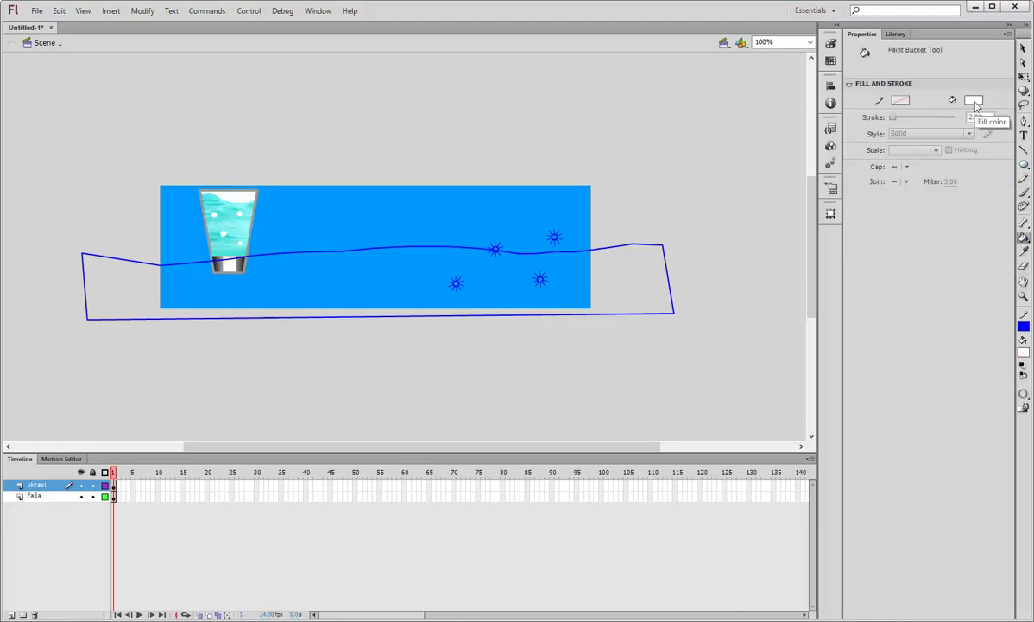
{"action": "left_click", "coordinate": [973, 101]}
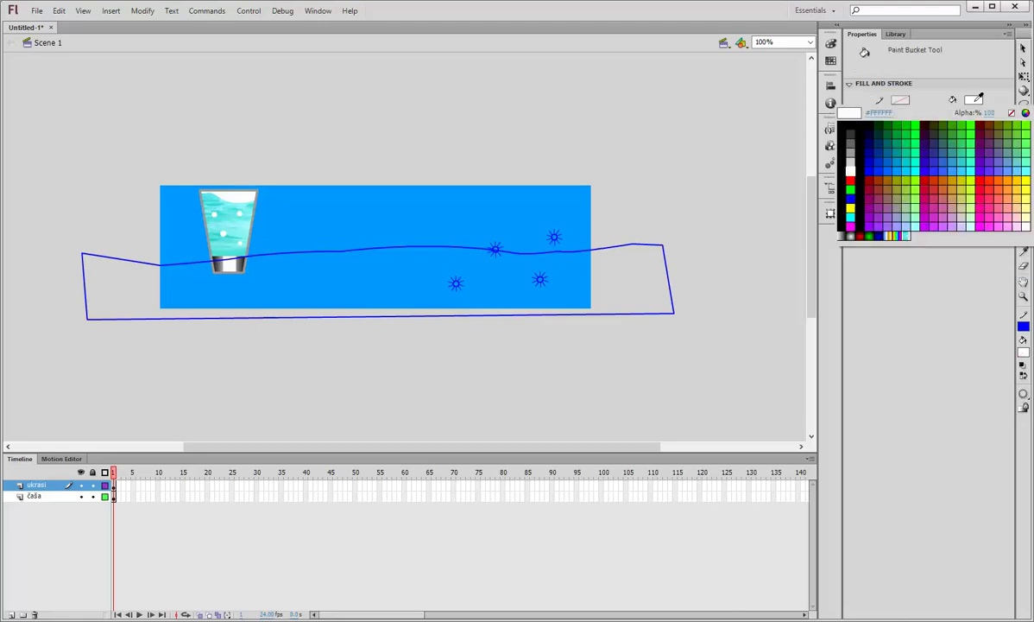
{"action": "left_click", "coordinate": [875, 155]}
{"action": "left_click", "coordinate": [612, 264]}
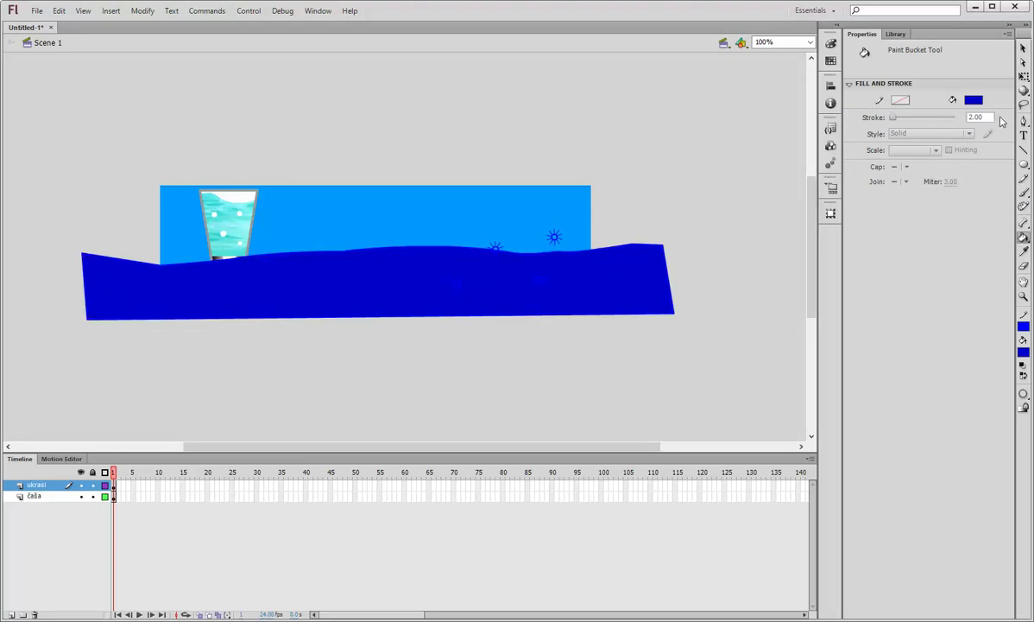
{"action": "left_click", "coordinate": [1024, 49]}
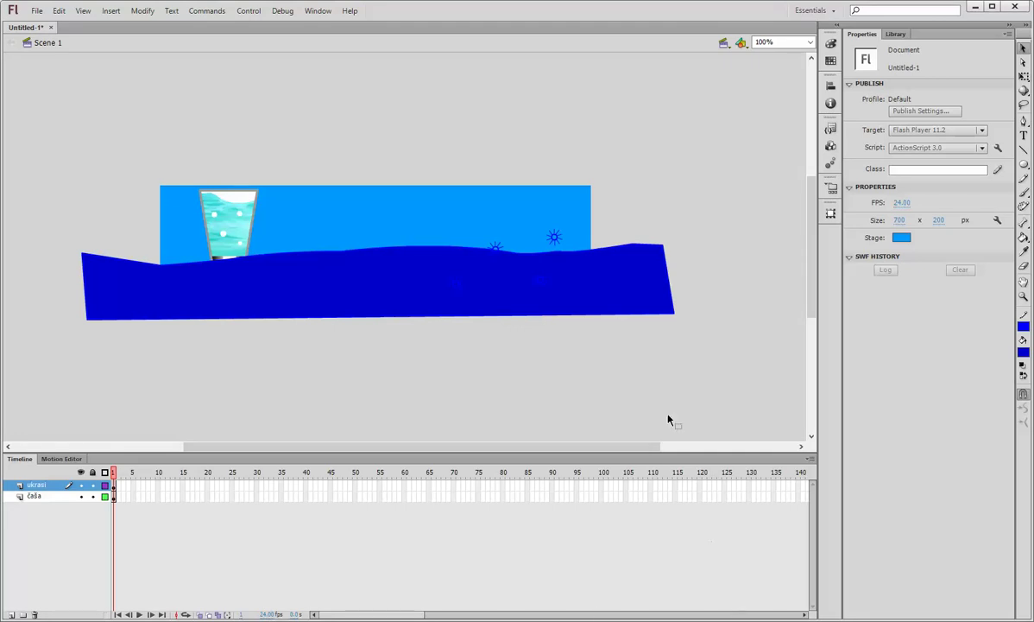
Step: Cut the whole dark blue wave, fill and outline together, from the ukrasi layer
{"action": "left_click", "coordinate": [616, 300]}
{"action": "right_click", "coordinate": [614, 300]}
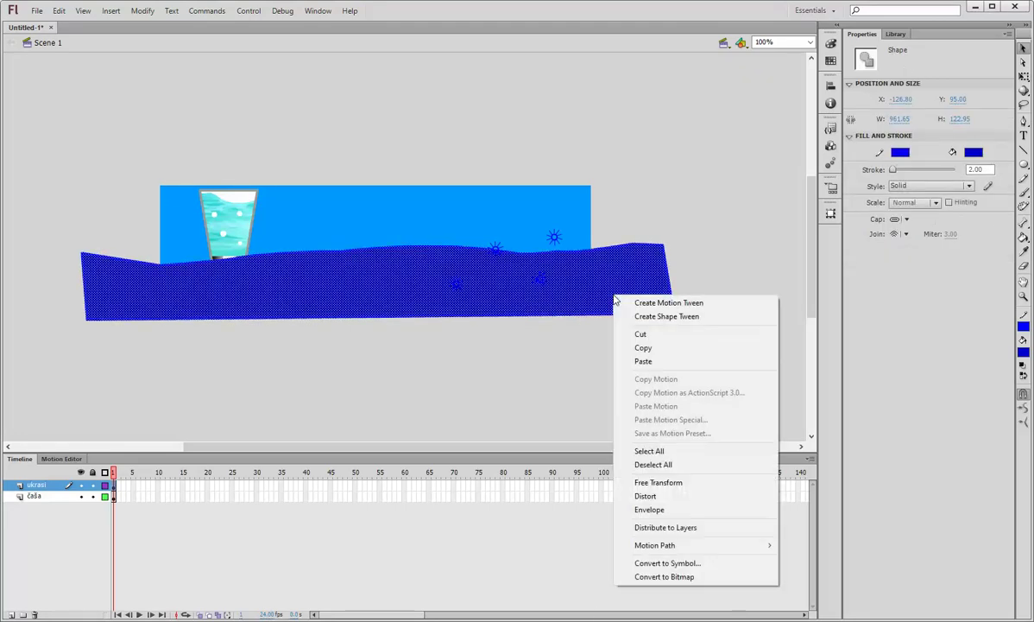
{"action": "left_click", "coordinate": [640, 334]}
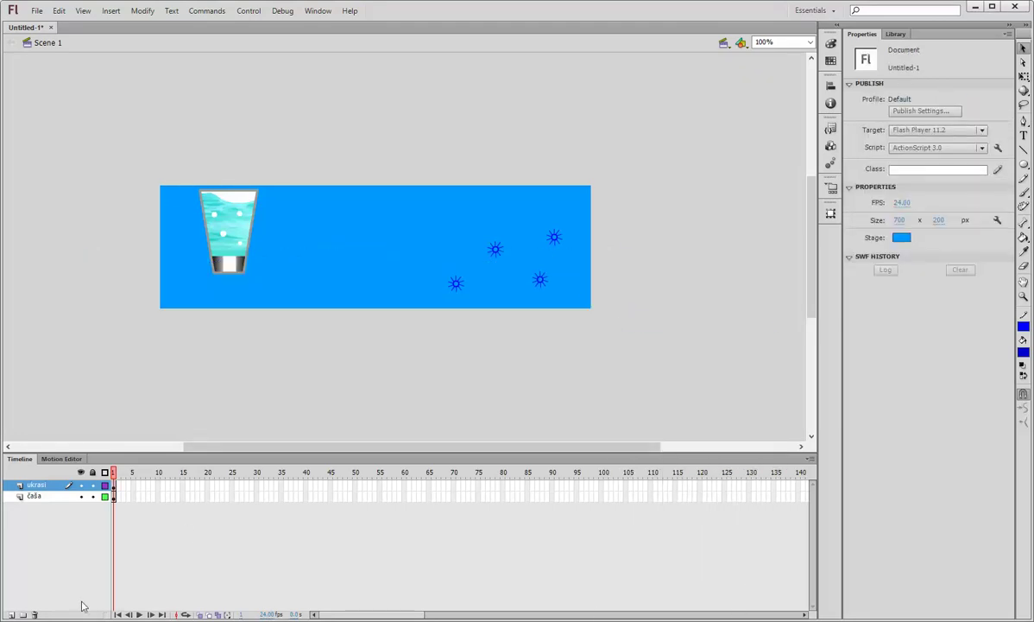
Step: Add a new layer, move it beneath the čaša layer and name it "plavi talas"
{"action": "left_click", "coordinate": [12, 615]}
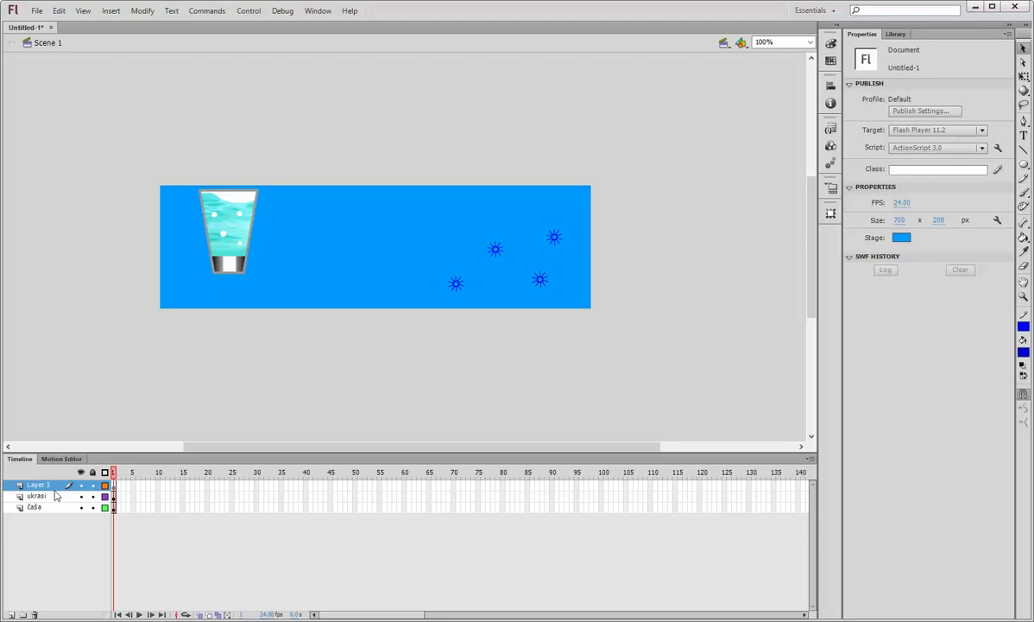
{"action": "left_click_drag", "start_coordinate": [39, 484], "coordinate": [52, 522]}
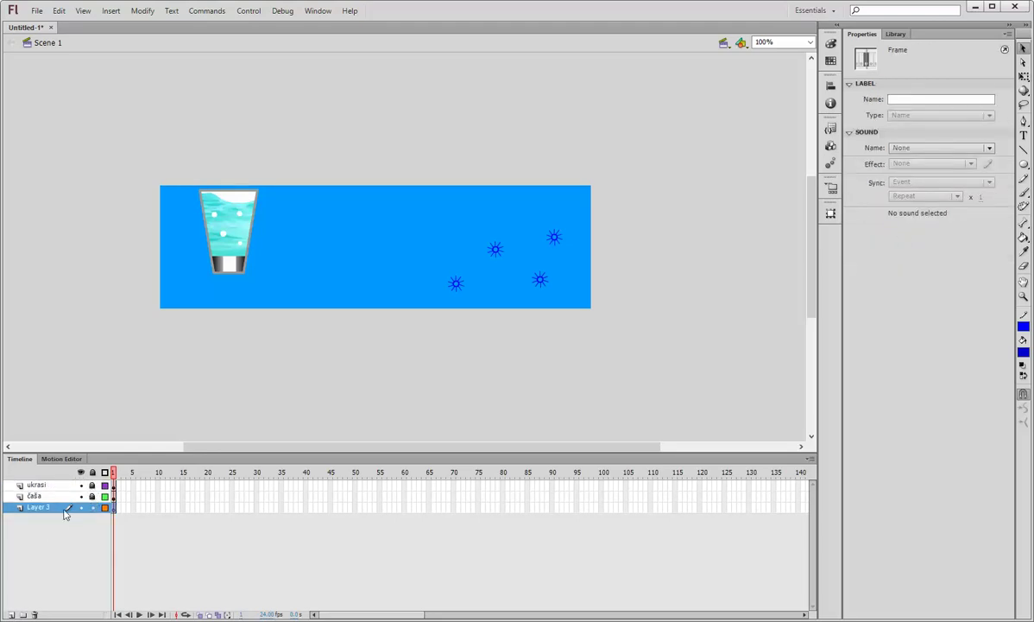
{"action": "double_click", "coordinate": [52, 509]}
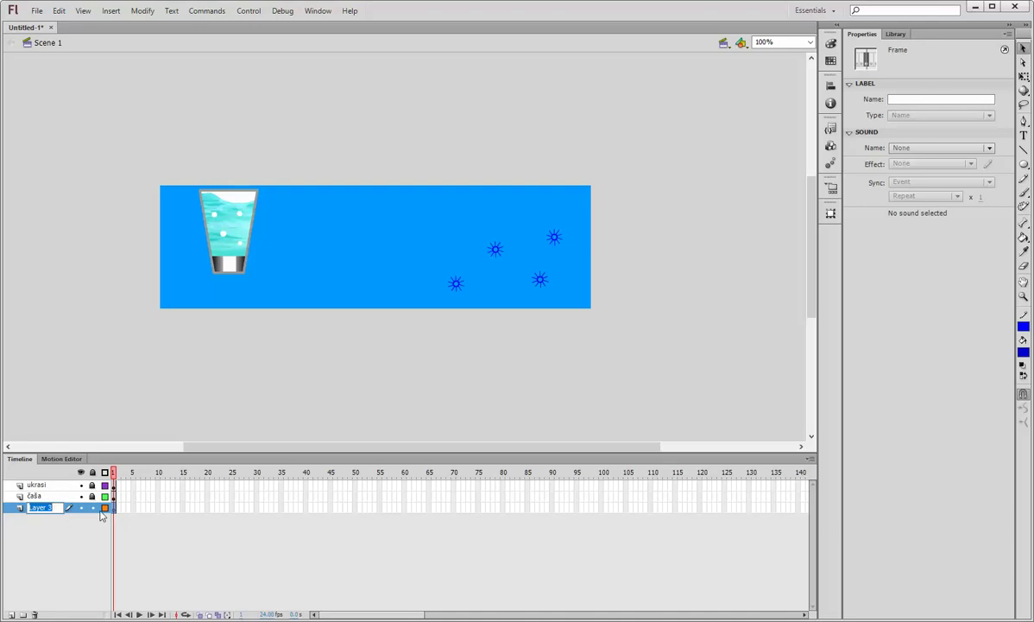
{"action": "type", "text": "plavi talasi"}
{"action": "left_click", "coordinate": [101, 516]}
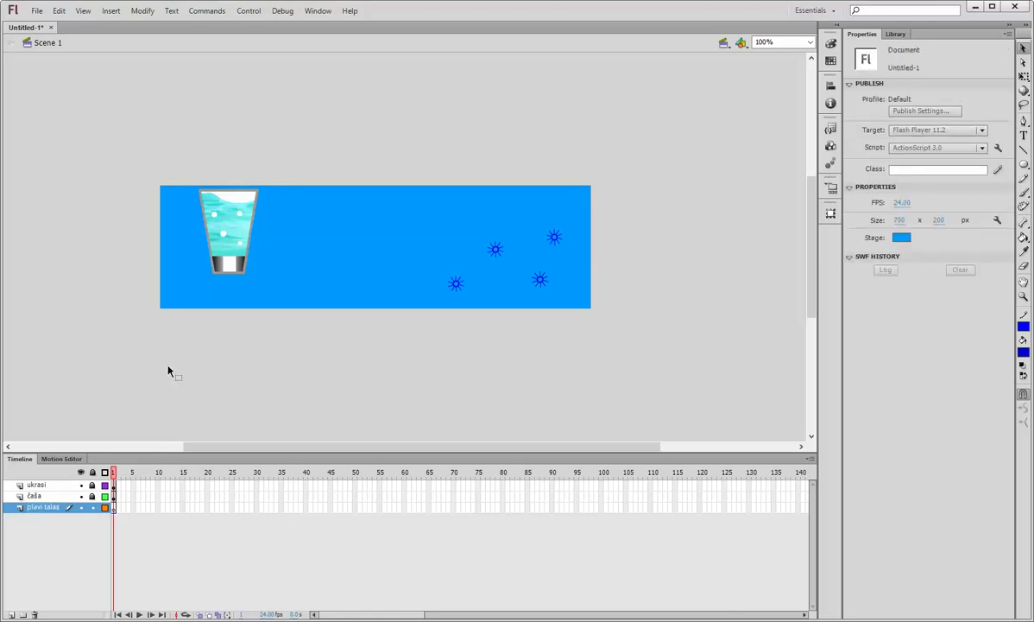
Step: Paste the cut wave in place on the plavi talas layer and deselect it
{"action": "right_click", "coordinate": [346, 248]}
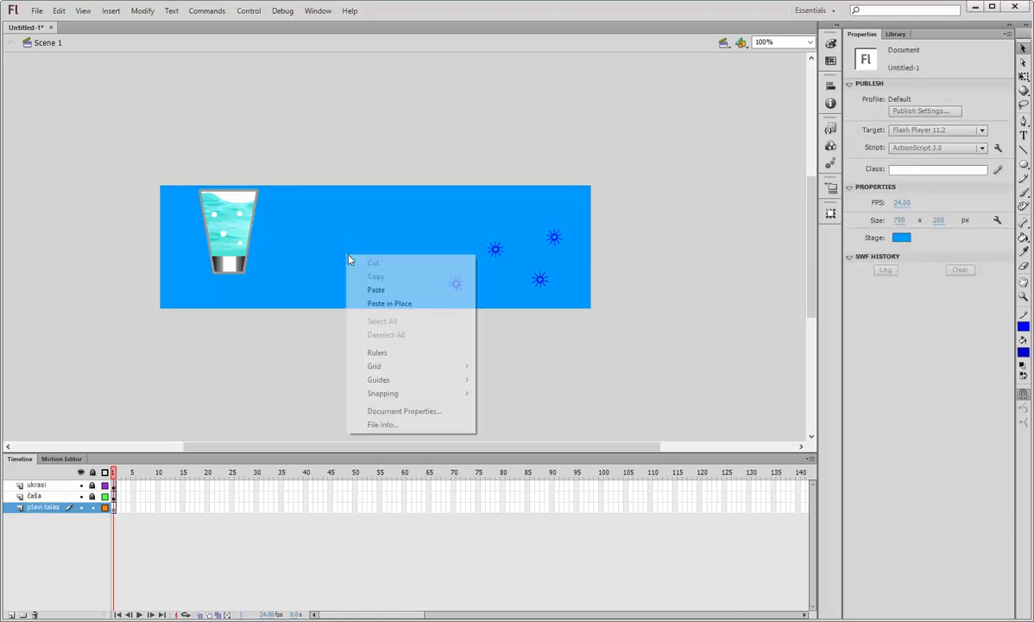
{"action": "left_click", "coordinate": [390, 303]}
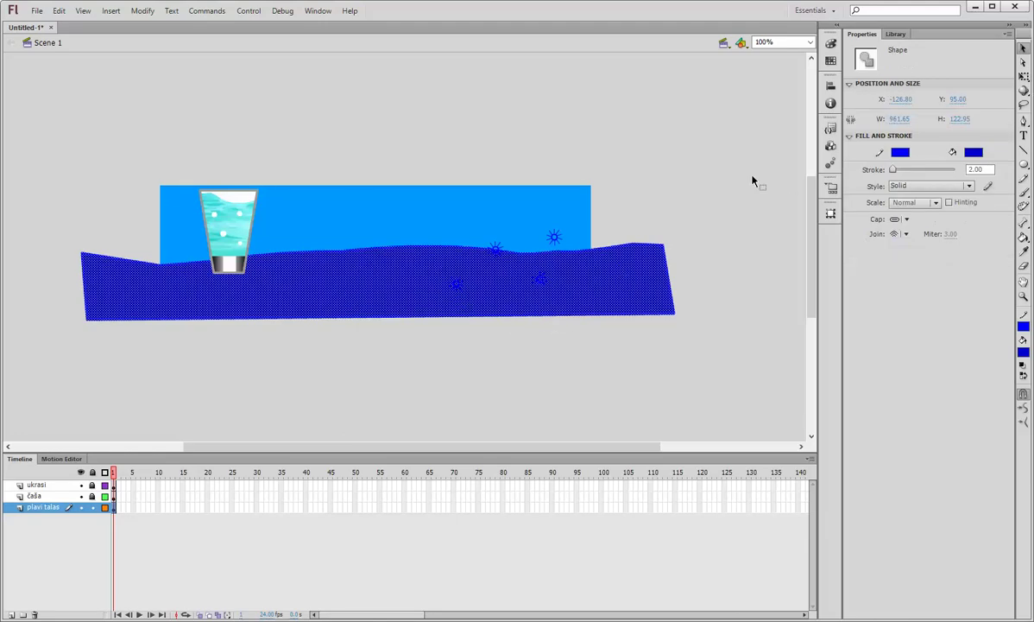
{"action": "left_click", "coordinate": [750, 250]}
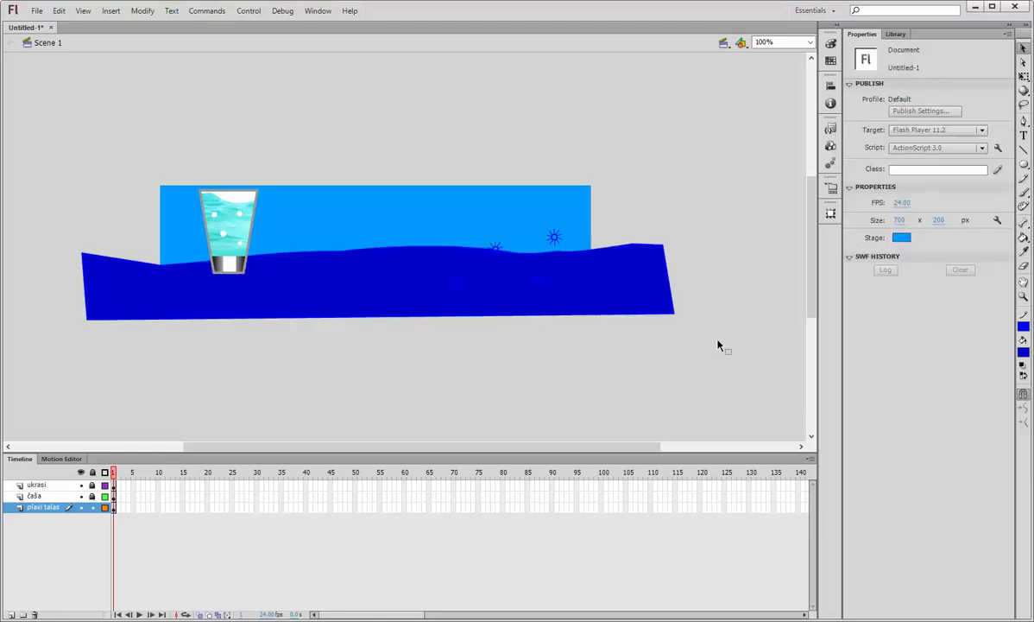
Step: Duplicate the wave's fill in place and shift the copy horizontally to about X -17.8, keeping its height on the banner
{"action": "right_click", "coordinate": [393, 305]}
{"action": "left_click", "coordinate": [425, 357]}
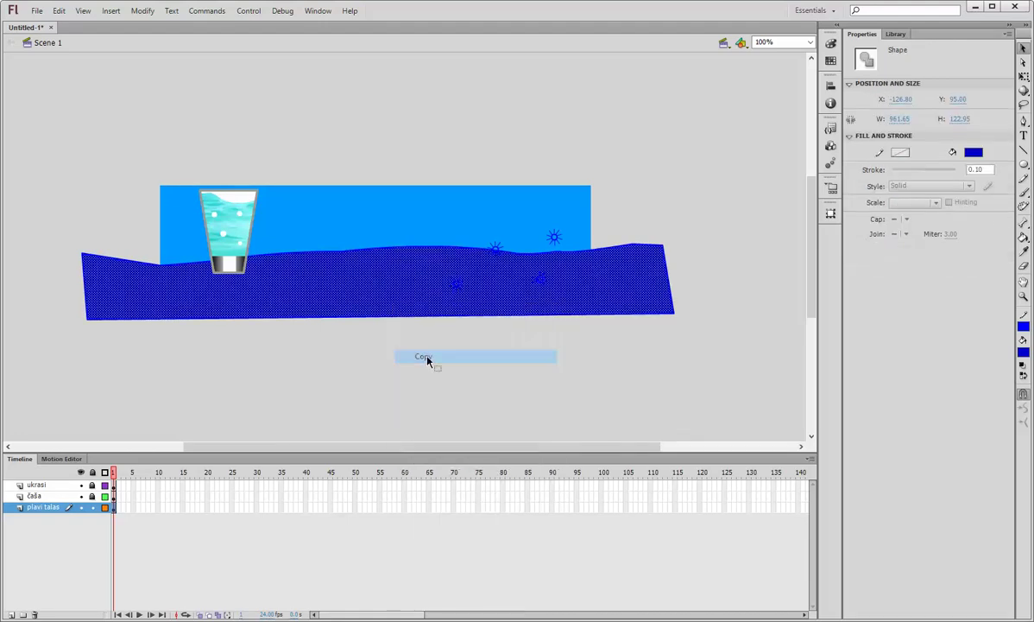
{"action": "right_click", "coordinate": [411, 344]}
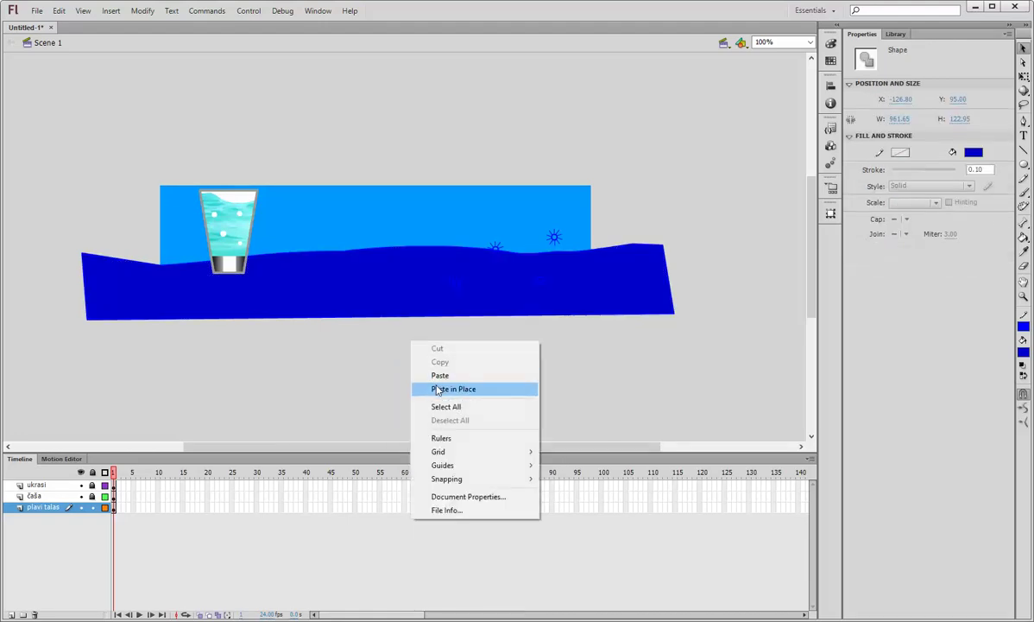
{"action": "left_click", "coordinate": [438, 390]}
{"action": "left_click_drag", "start_coordinate": [393, 308], "coordinate": [461, 304]}
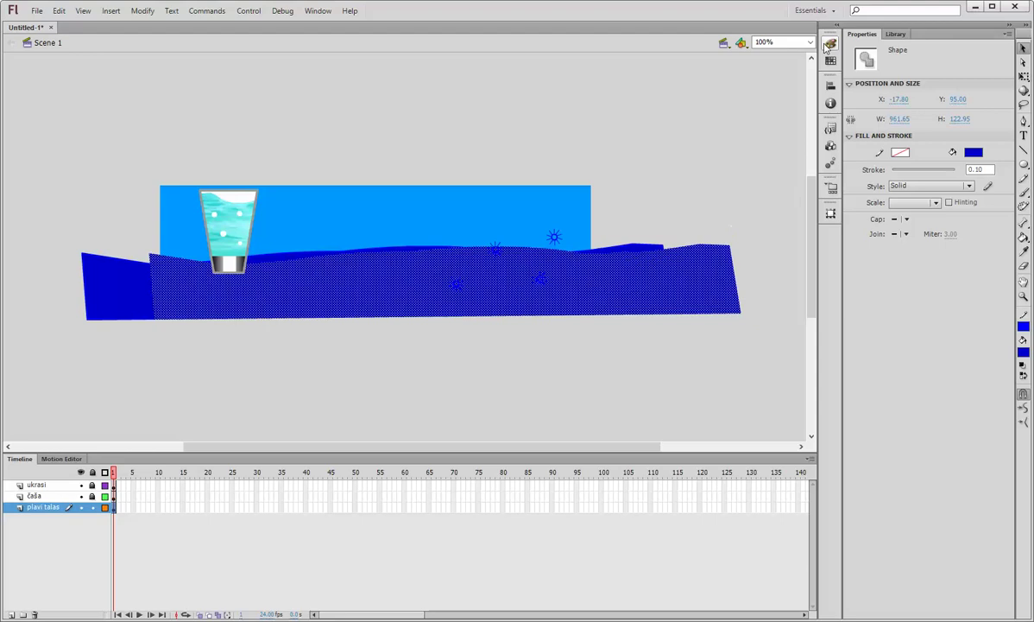
Step: Set the fill opacity of the shifted wave copy to 40% alpha and deselect it
{"action": "left_click", "coordinate": [830, 43]}
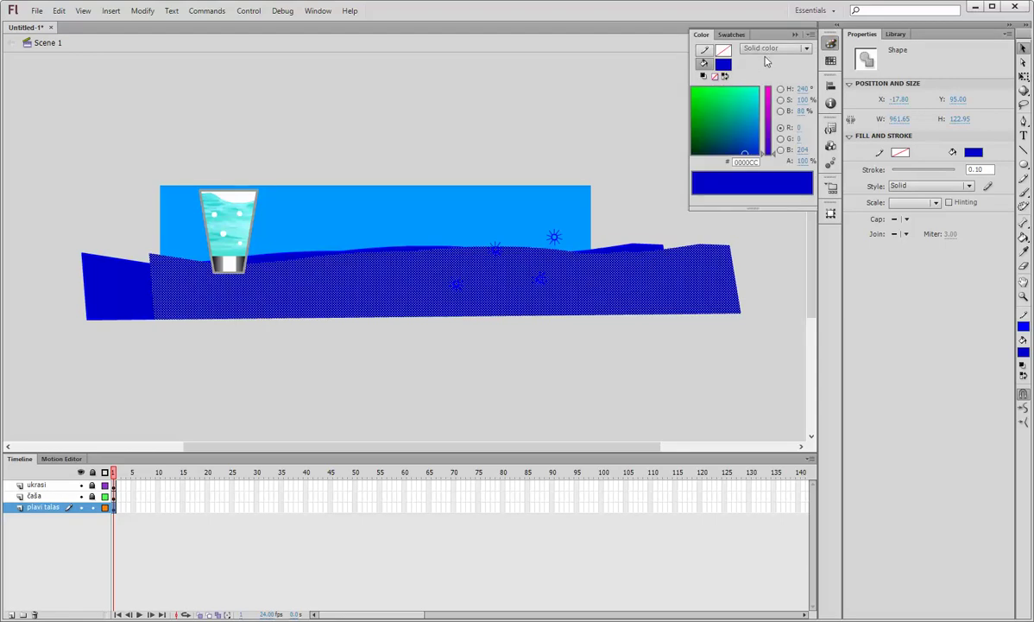
{"action": "left_click", "coordinate": [724, 63]}
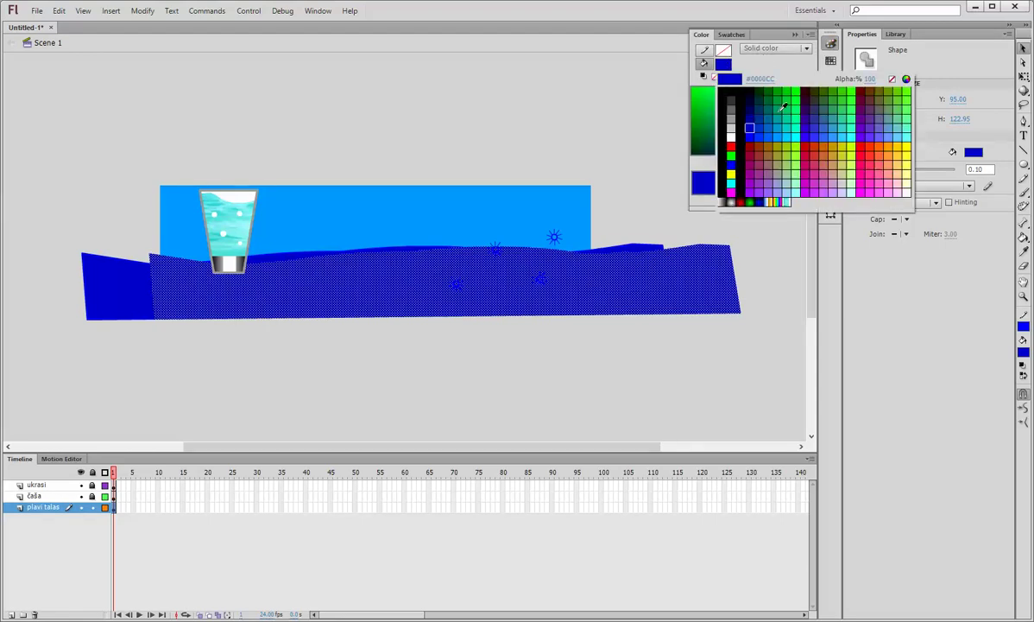
{"action": "left_click", "coordinate": [872, 78]}
{"action": "type", "text": "40"}
{"action": "key", "text": "Return"}
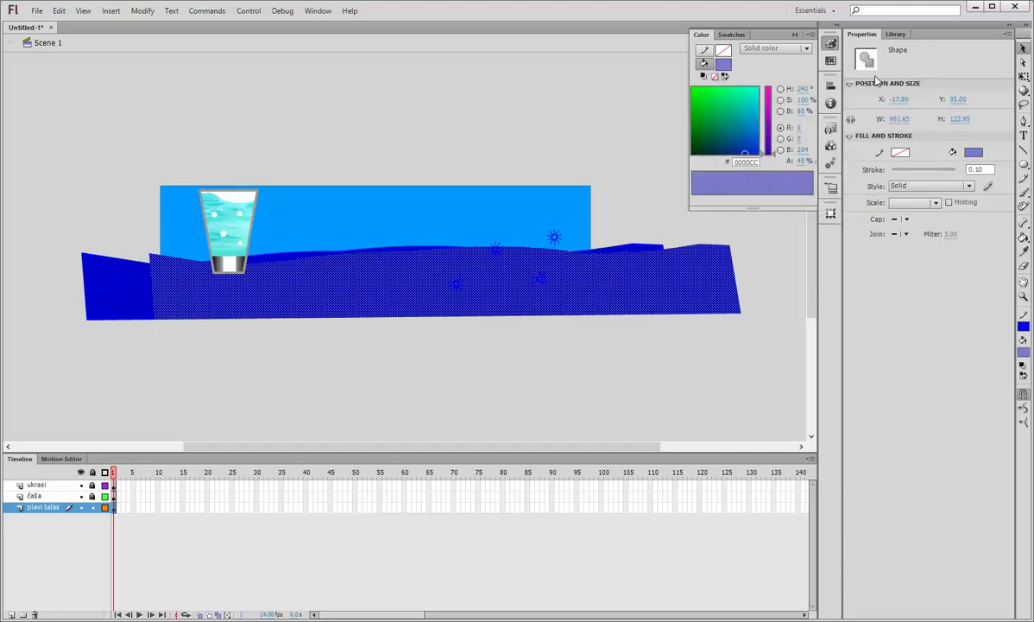
{"action": "left_click", "coordinate": [782, 270]}
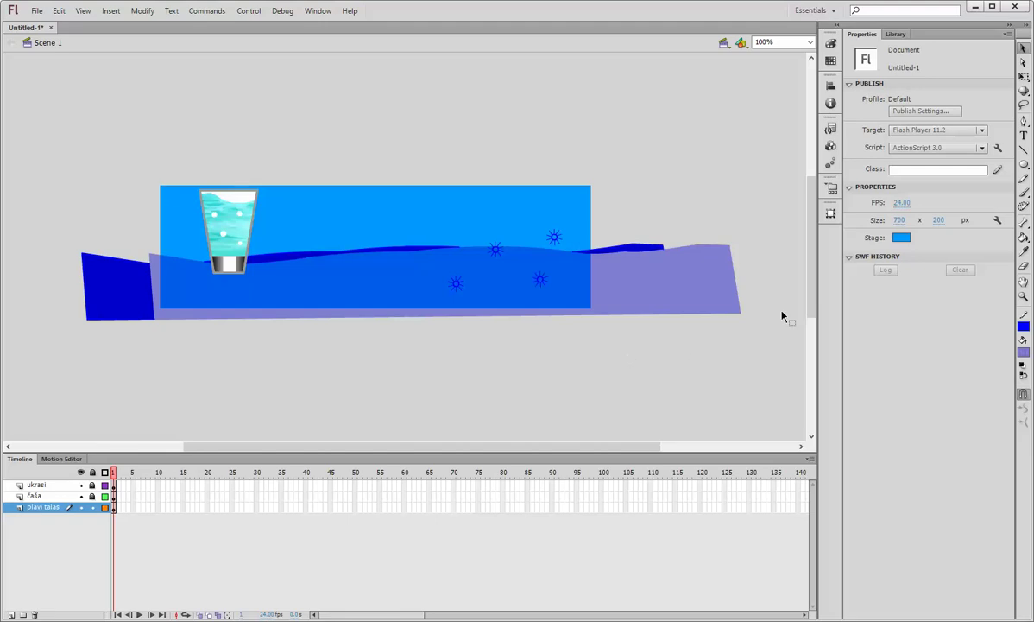
Step: Set the Text tool's colour to red (FF0000) at 100% alpha
{"action": "left_click", "coordinate": [1023, 136]}
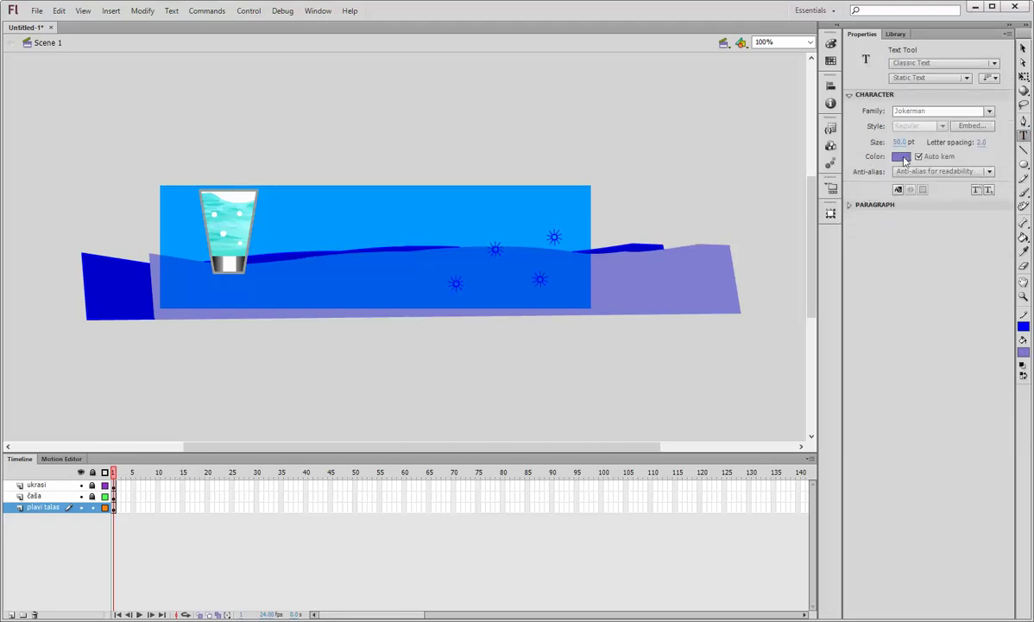
{"action": "left_click", "coordinate": [831, 42]}
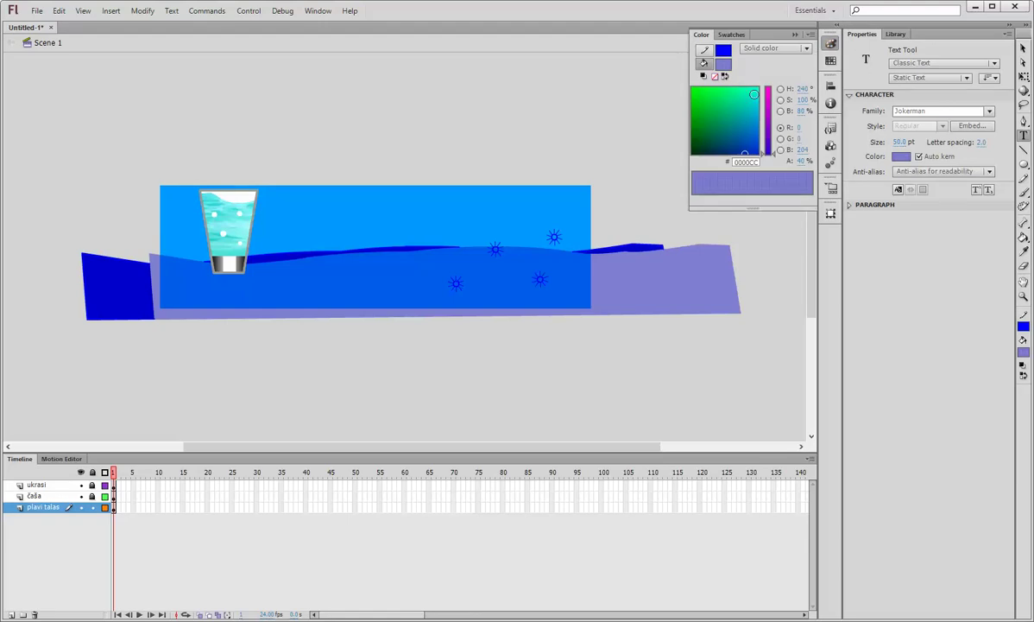
{"action": "left_click", "coordinate": [734, 116]}
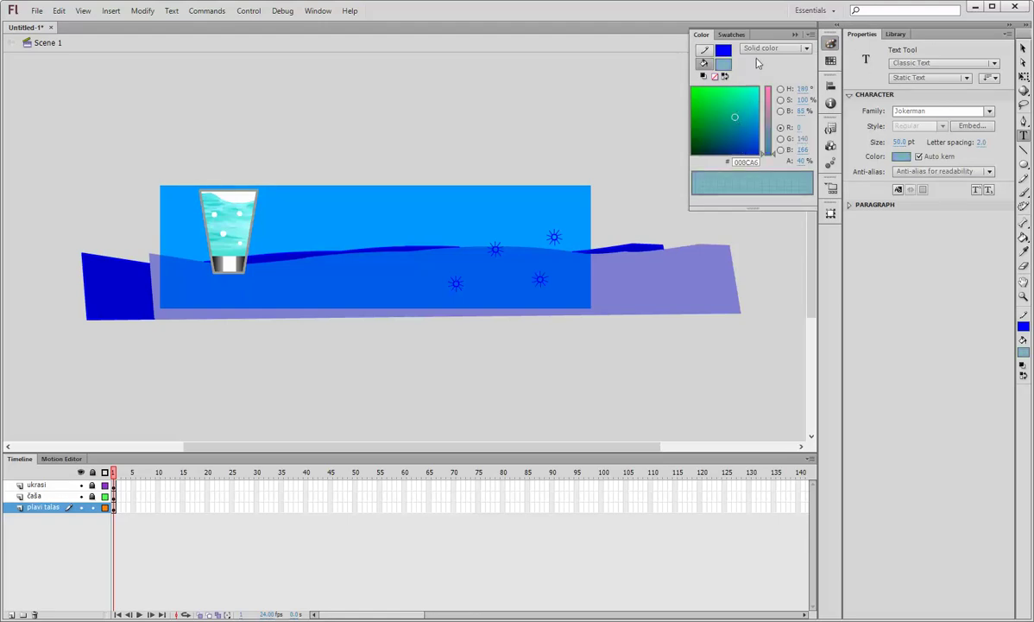
{"action": "left_click_drag", "start_coordinate": [722, 66], "coordinate": [860, 75]}
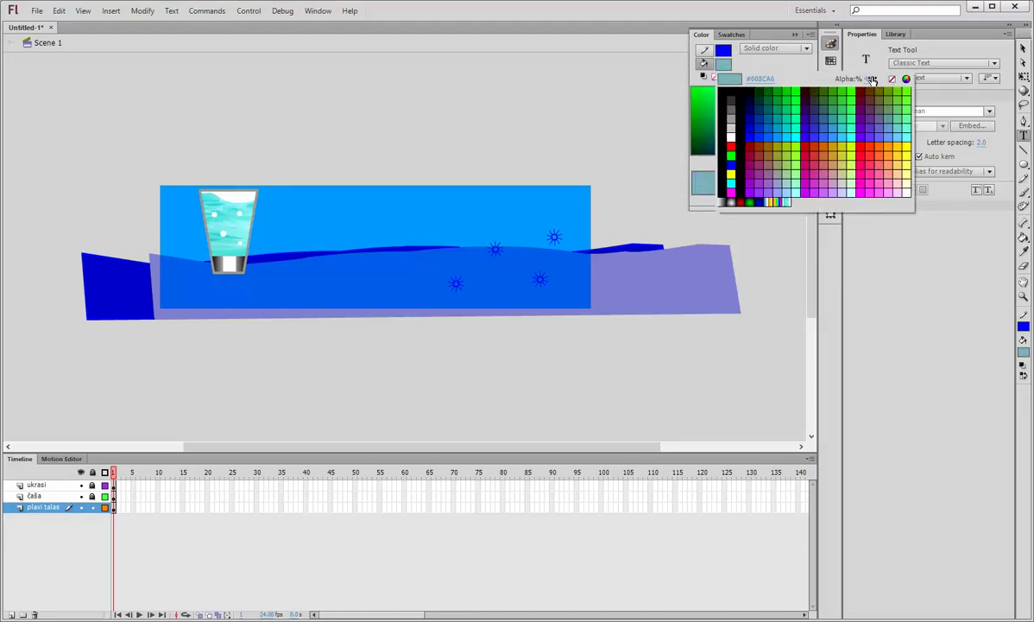
{"action": "left_click", "coordinate": [869, 78]}
{"action": "type", "text": "100"}
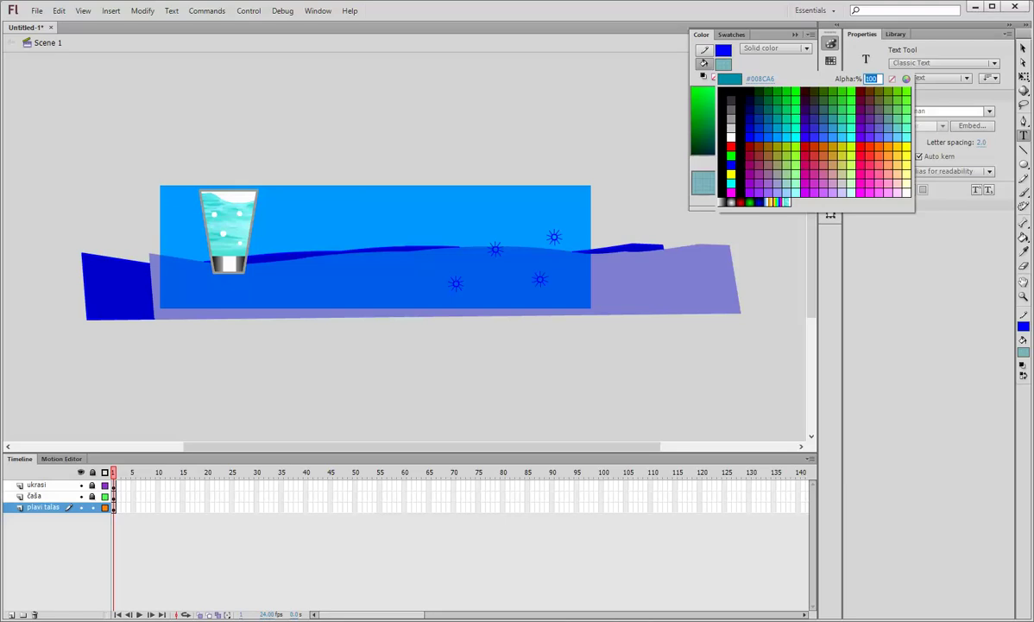
{"action": "key", "text": "Return"}
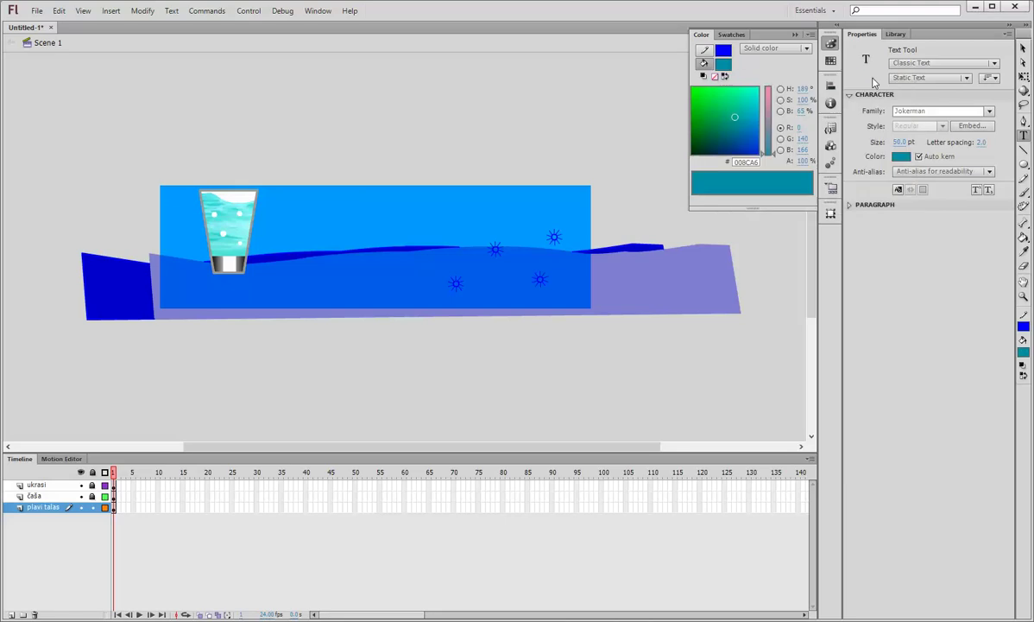
{"action": "left_click", "coordinate": [724, 63]}
{"action": "left_click", "coordinate": [733, 145]}
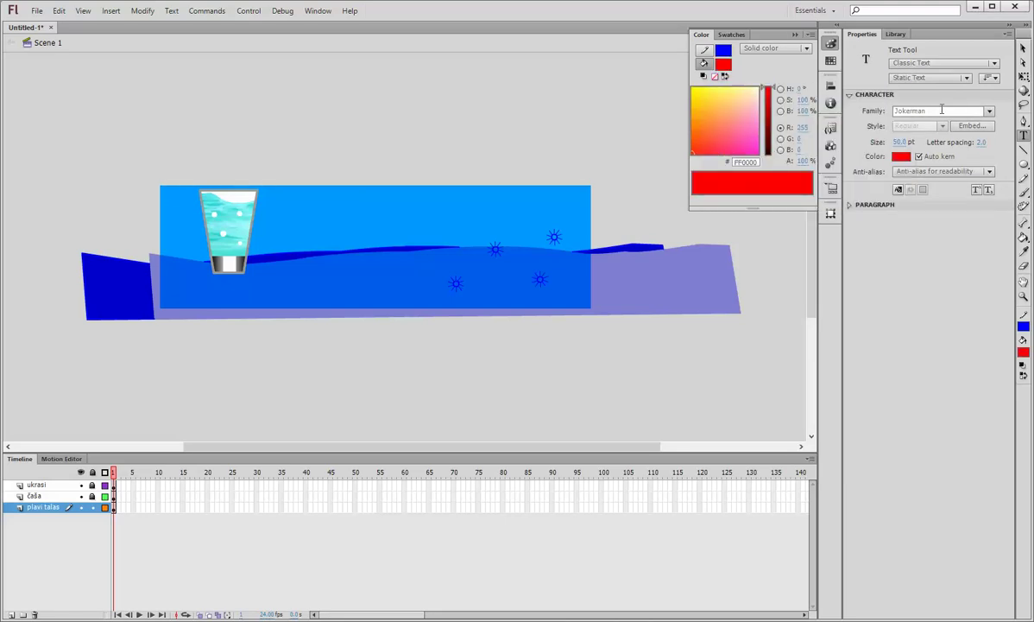
Step: Add the text "IME" in 50 pt Jokerman beside the glass and move it to about X 306.6, Y 61.85
{"action": "left_click", "coordinate": [1023, 50]}
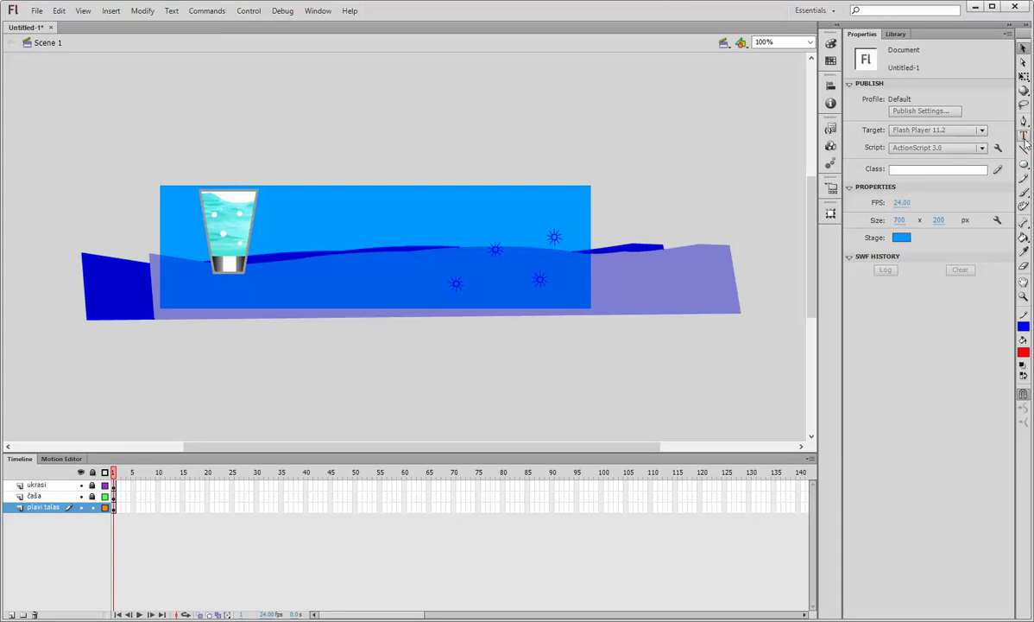
{"action": "left_click", "coordinate": [1023, 135]}
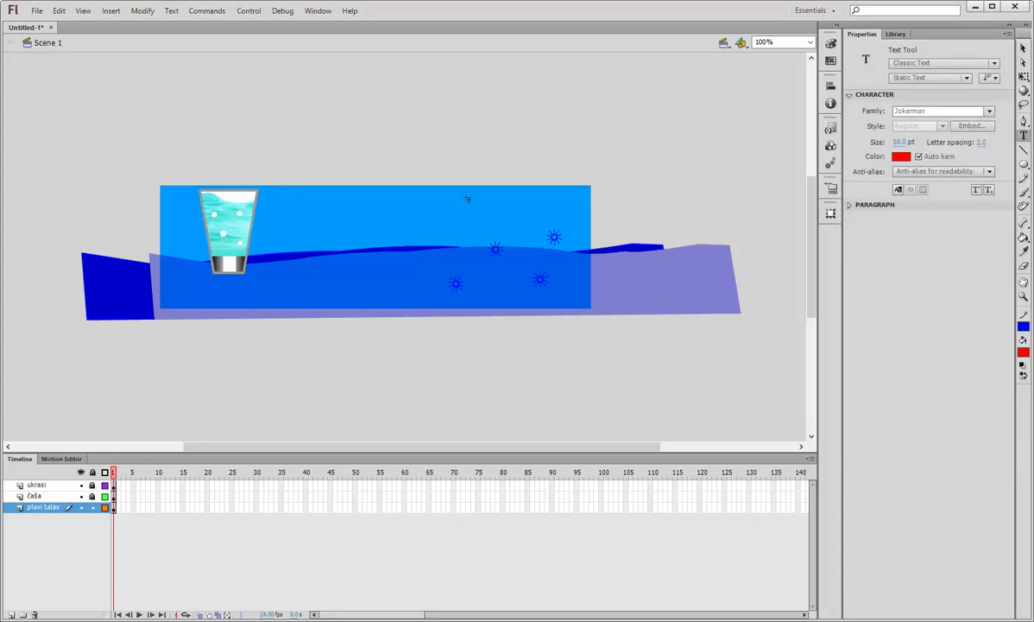
{"action": "left_click", "coordinate": [290, 250]}
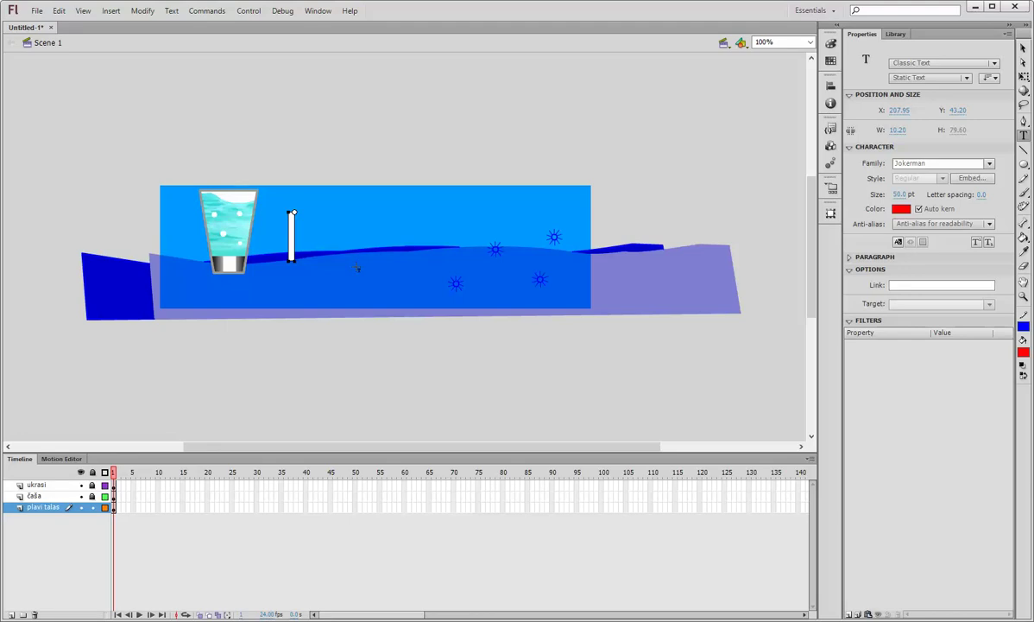
{"action": "type", "text": "1"}
{"action": "key", "text": "BackSpace"}
{"action": "type", "text": "IME"}
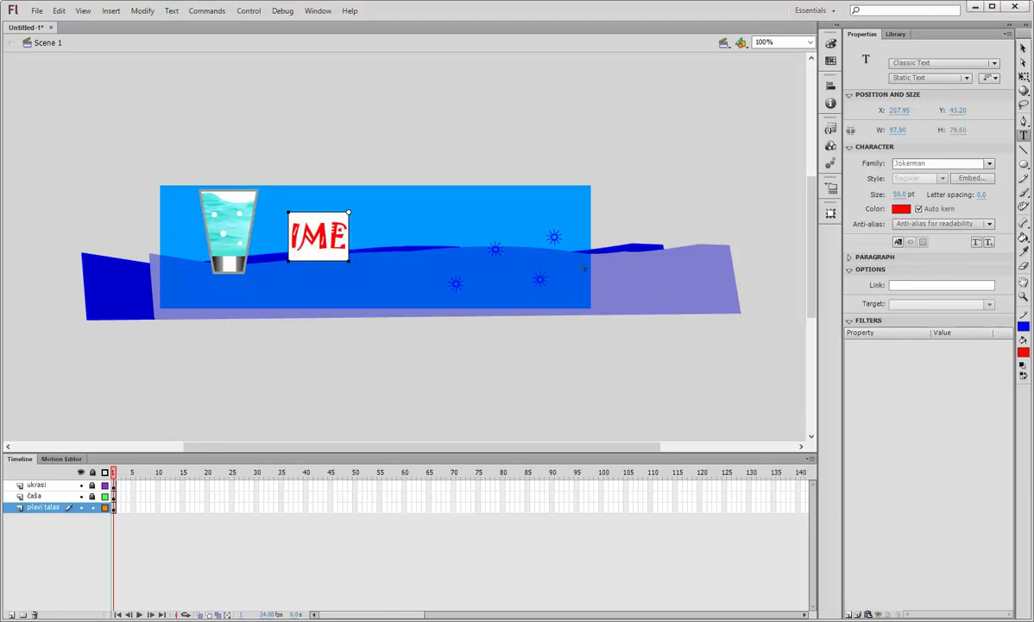
{"action": "left_click", "coordinate": [1024, 50]}
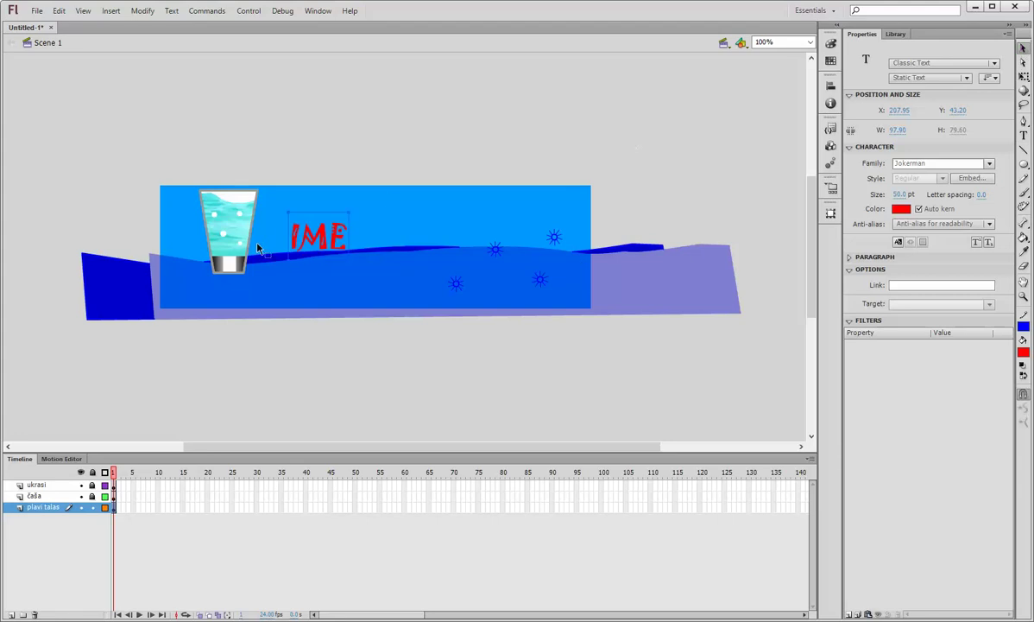
{"action": "left_click_drag", "start_coordinate": [315, 245], "coordinate": [374, 258]}
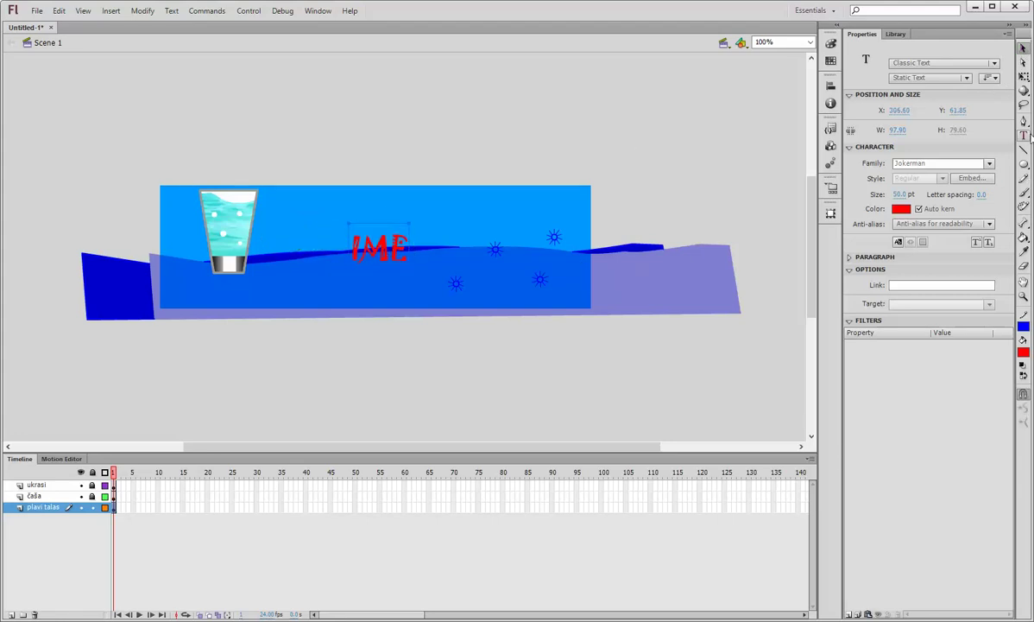
Step: Add "PREZIME" as a second line below "IME" in the same text block
{"action": "key", "text": "t"}
{"action": "left_click", "coordinate": [380, 246]}
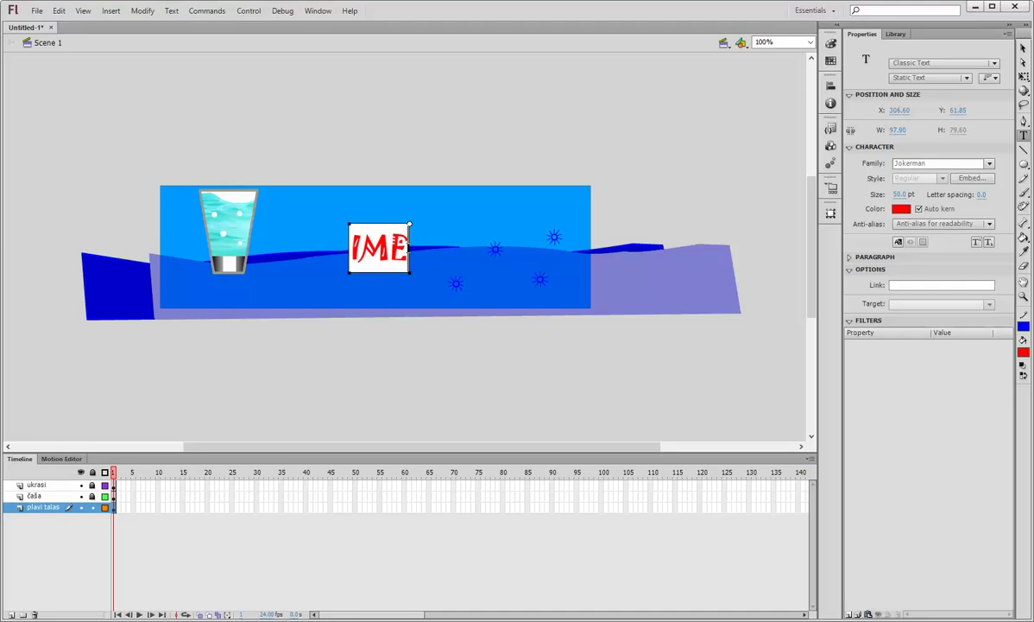
{"action": "key", "text": "Return"}
{"action": "type", "text": "PR"}
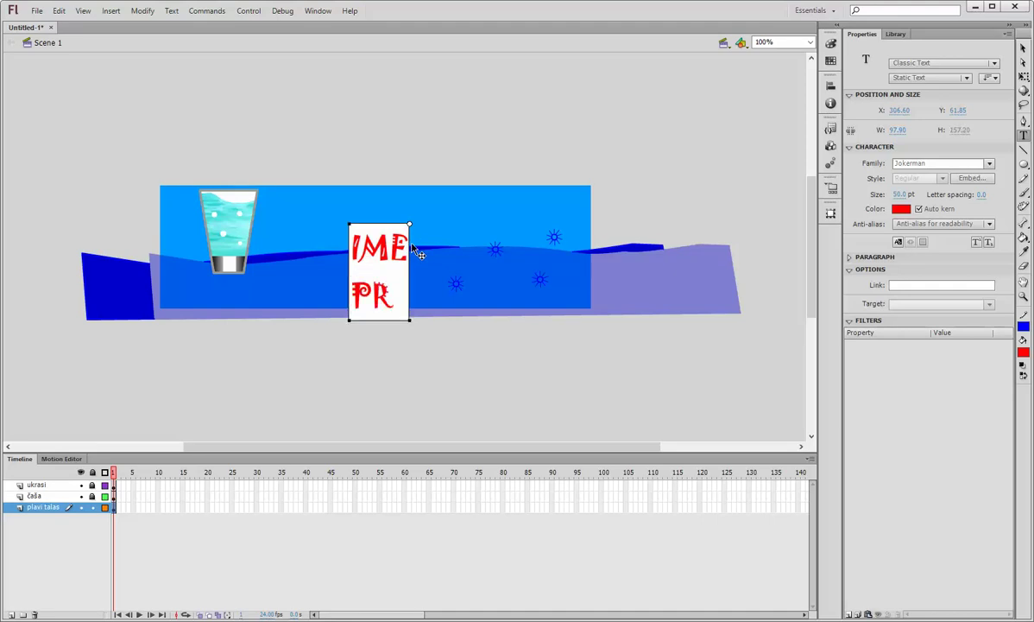
{"action": "type", "text": "EZIME"}
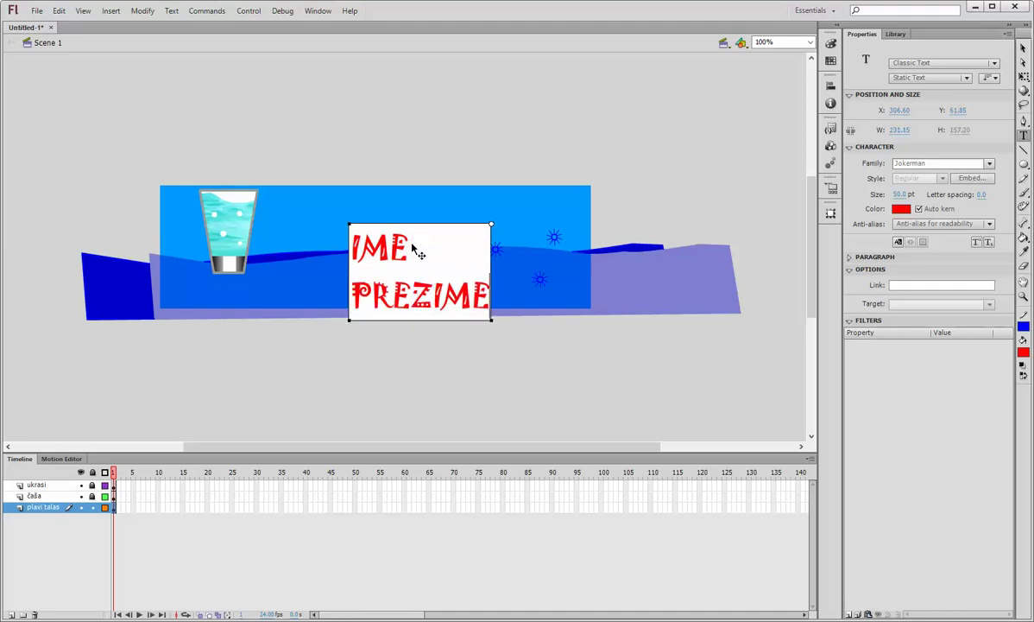
Step: Centre "IME" above "PREZIME" and move the text block to about X 245.6, Y 28.5
{"action": "left_click", "coordinate": [353, 247]}
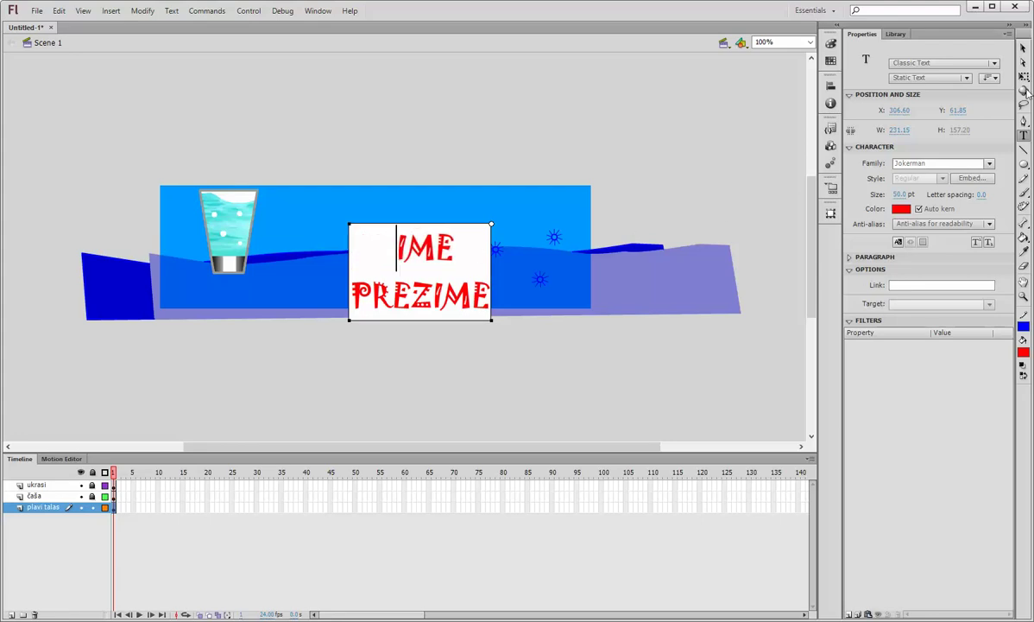
{"action": "left_click", "coordinate": [1024, 49]}
{"action": "left_click_drag", "start_coordinate": [400, 303], "coordinate": [360, 284]}
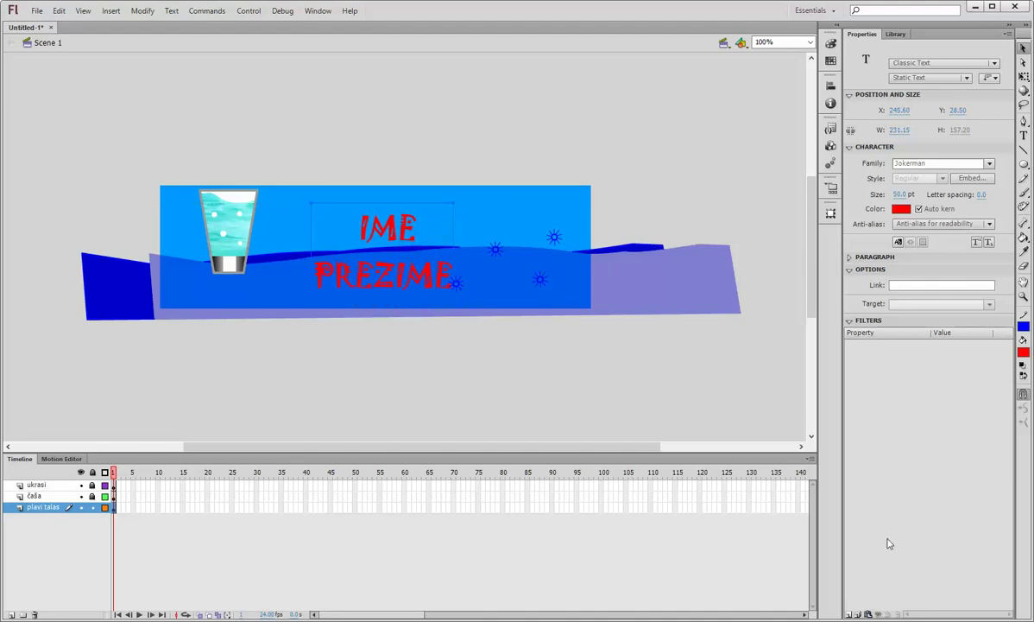
Step: Apply a Drop Shadow filter with its default settings to the text block, deselect it and test the movie
{"action": "left_click", "coordinate": [933, 162]}
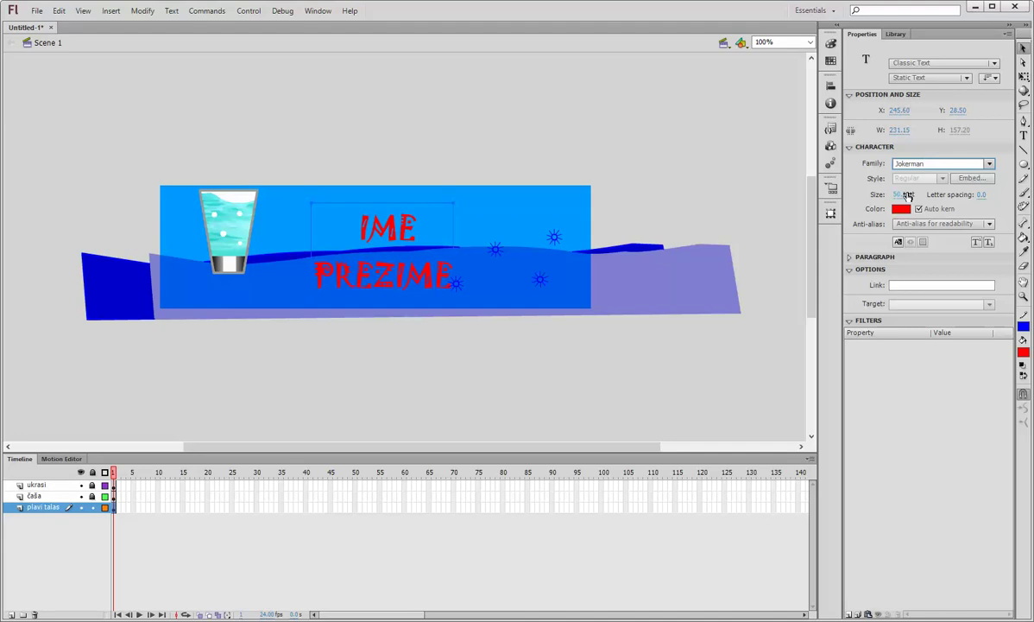
{"action": "left_click", "coordinate": [849, 613]}
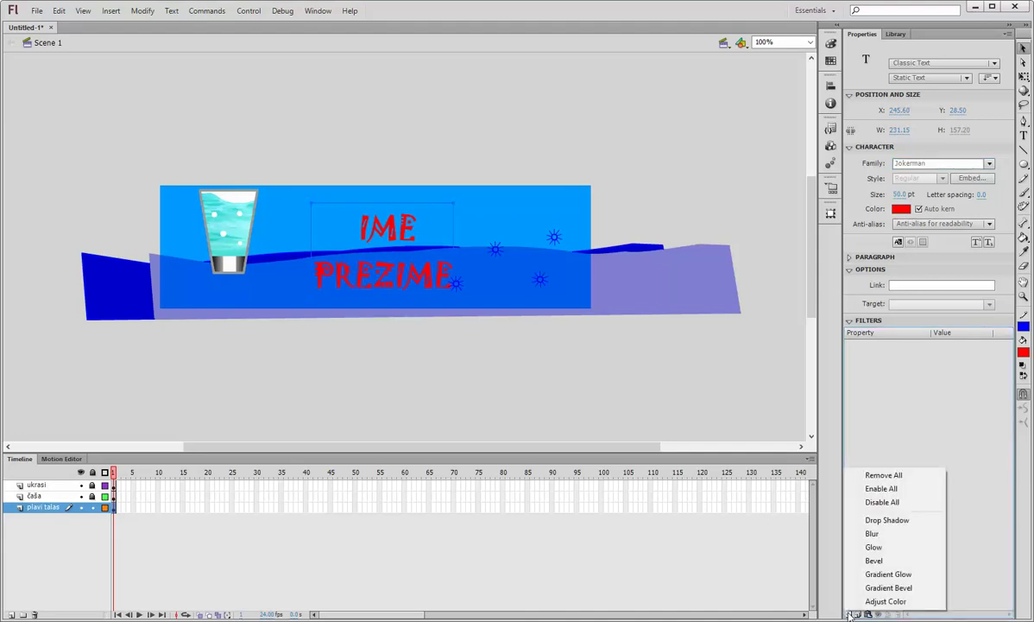
{"action": "left_click", "coordinate": [901, 520]}
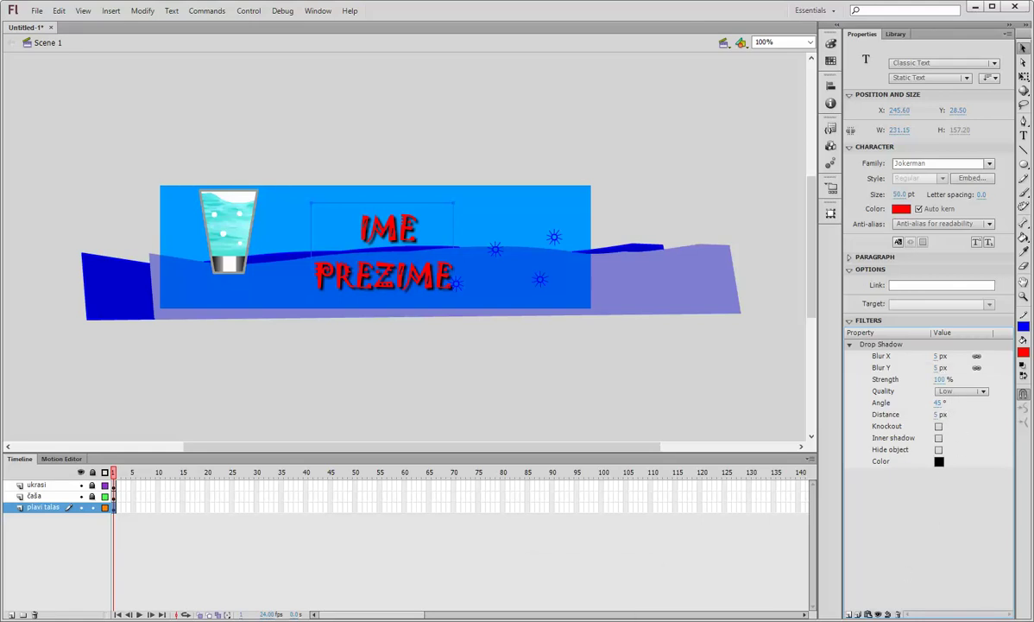
{"action": "left_click", "coordinate": [559, 393]}
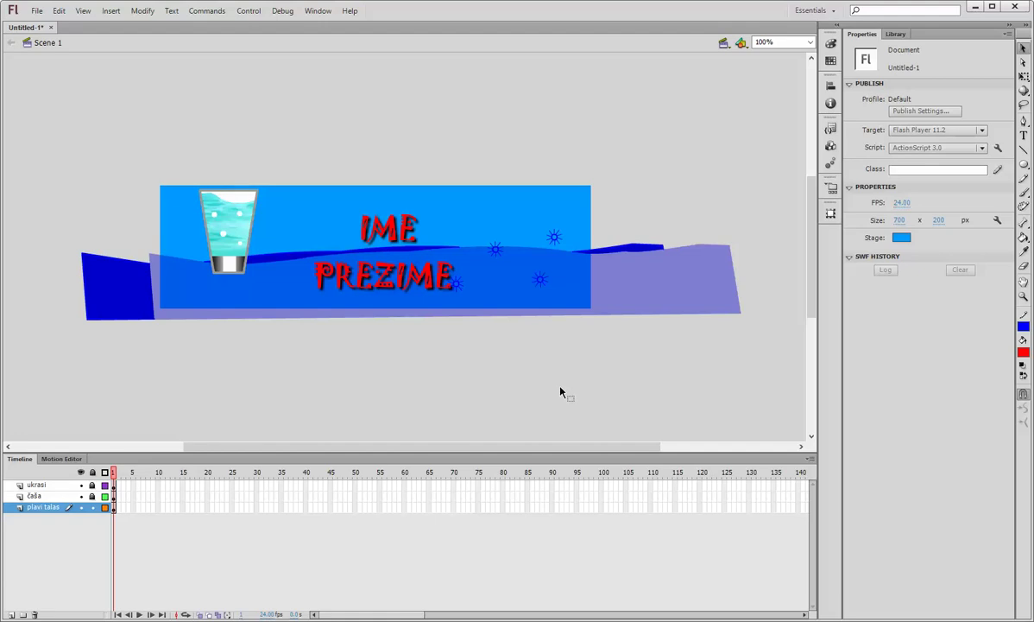
{"action": "key", "text": "ctrl+Return"}
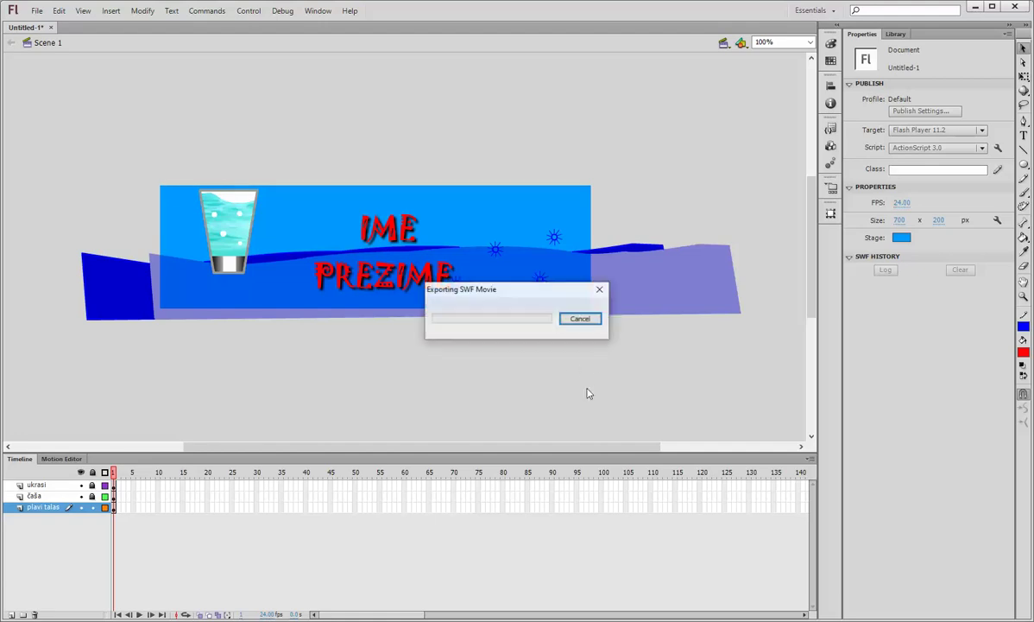